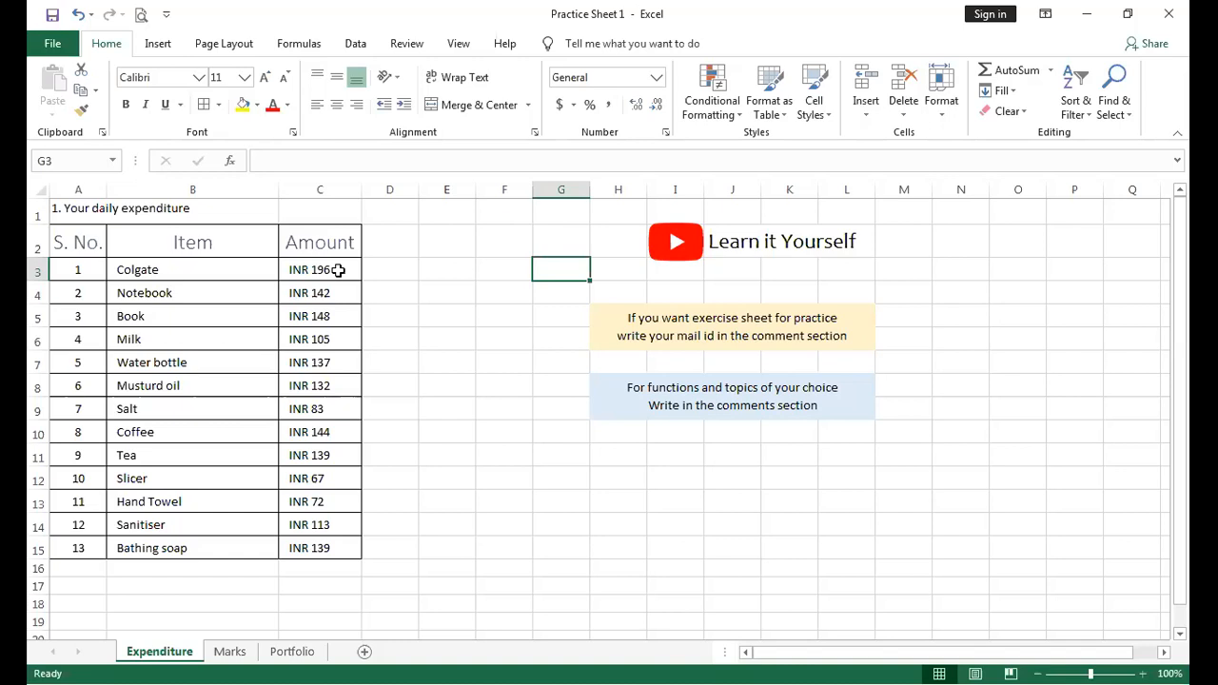
Enter the formula =C3+C4+C5 in cell D16 to add the first three item amounts.
{"action": "left_click_drag", "start_coordinate": [334, 270], "coordinate": [325, 544]}
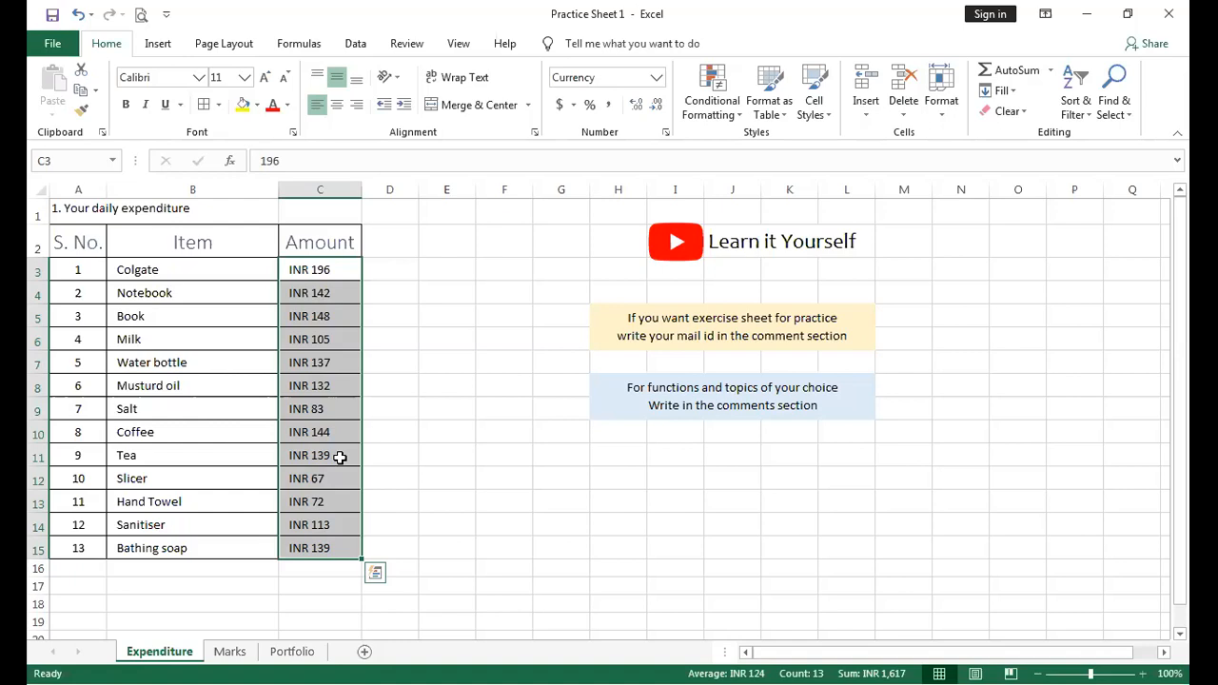
{"action": "left_click", "coordinate": [379, 414]}
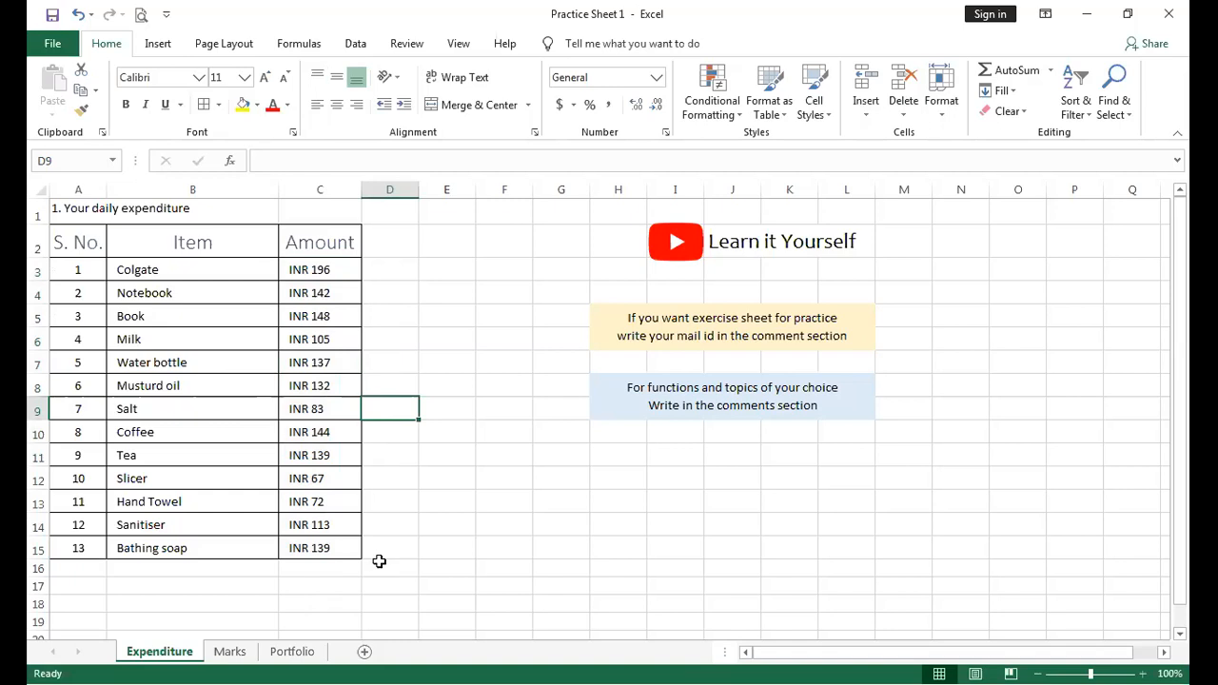
{"action": "left_click", "coordinate": [384, 566]}
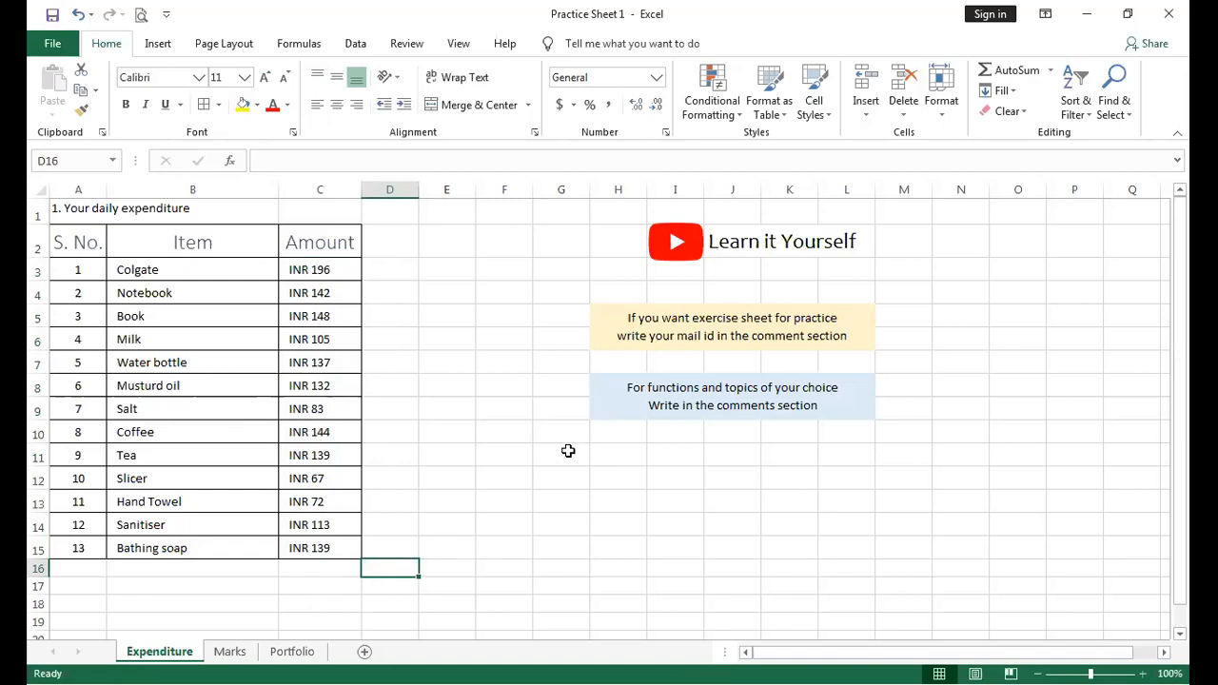
{"action": "type", "text": "="}
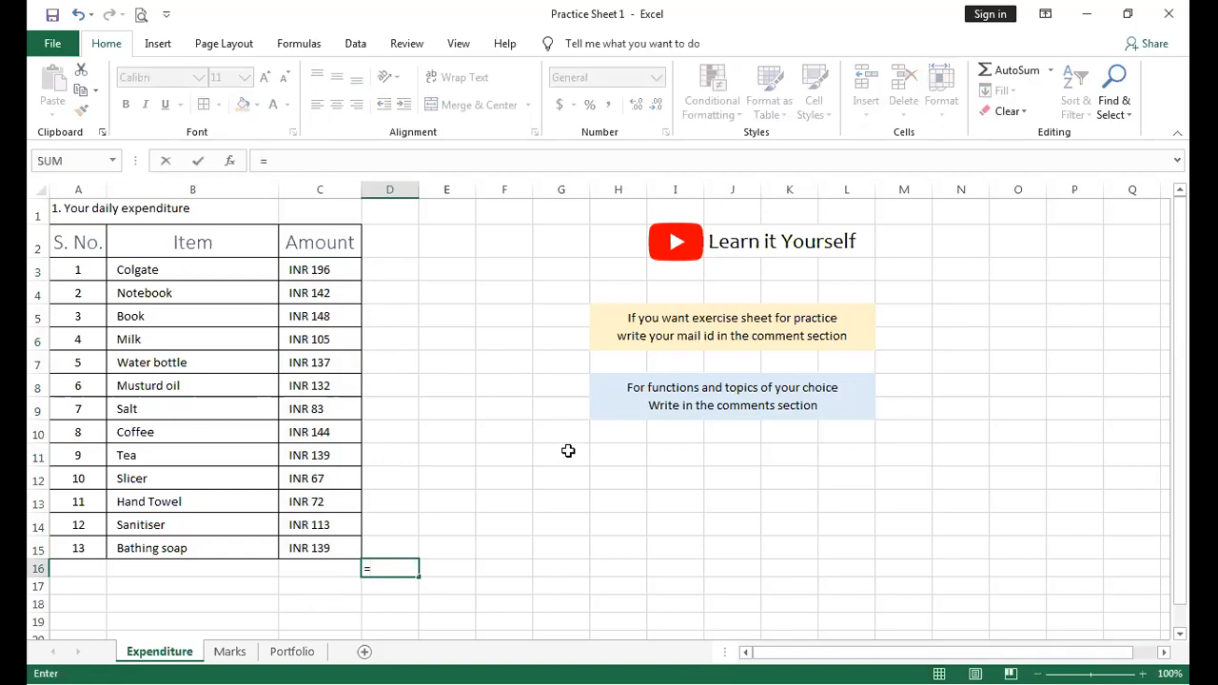
{"action": "left_click", "coordinate": [316, 263]}
{"action": "type", "text": "+"}
{"action": "left_click", "coordinate": [316, 295]}
{"action": "type", "text": "+"}
{"action": "left_click", "coordinate": [319, 316]}
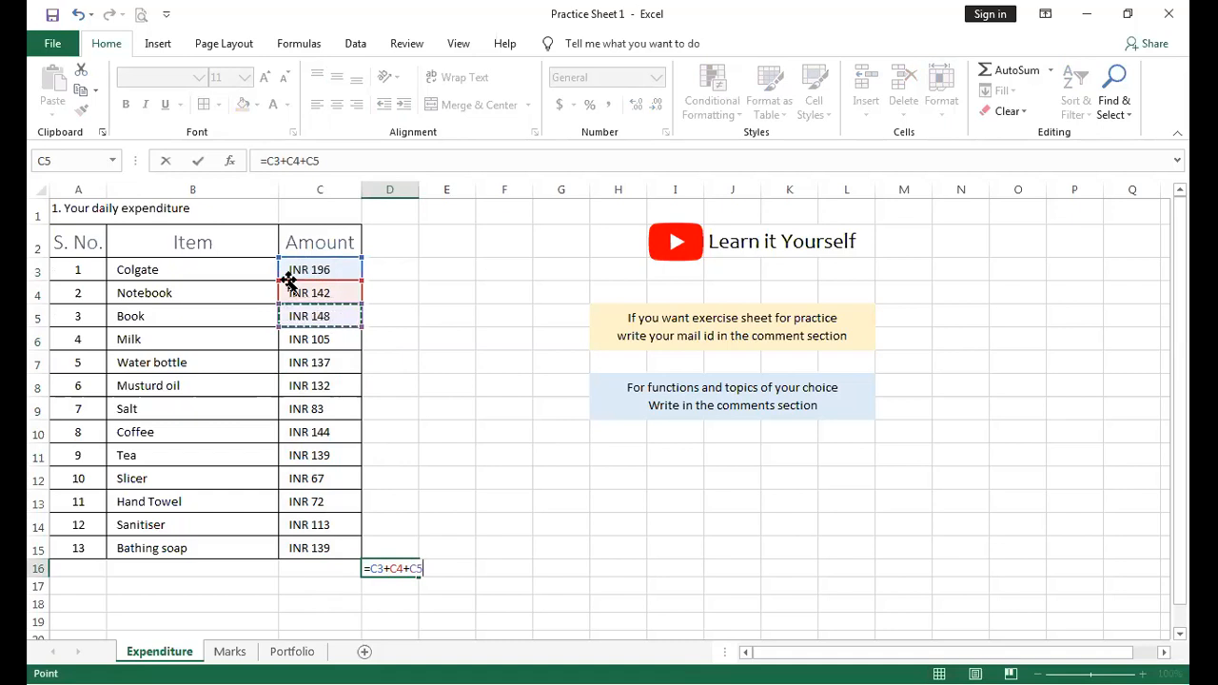
{"action": "left_click", "coordinate": [199, 164]}
Check the sum of C3:C5 against cell D16, then clear the formula from D16.
{"action": "left_click_drag", "start_coordinate": [347, 278], "coordinate": [344, 315]}
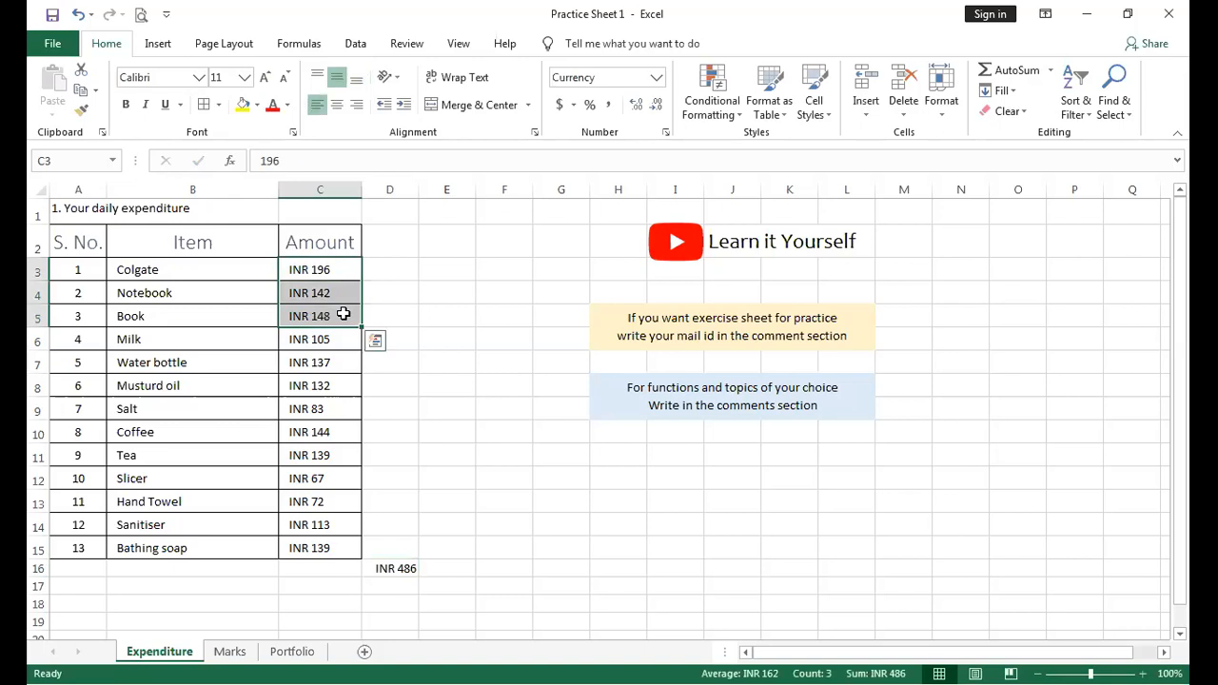
{"action": "left_click", "coordinate": [389, 570]}
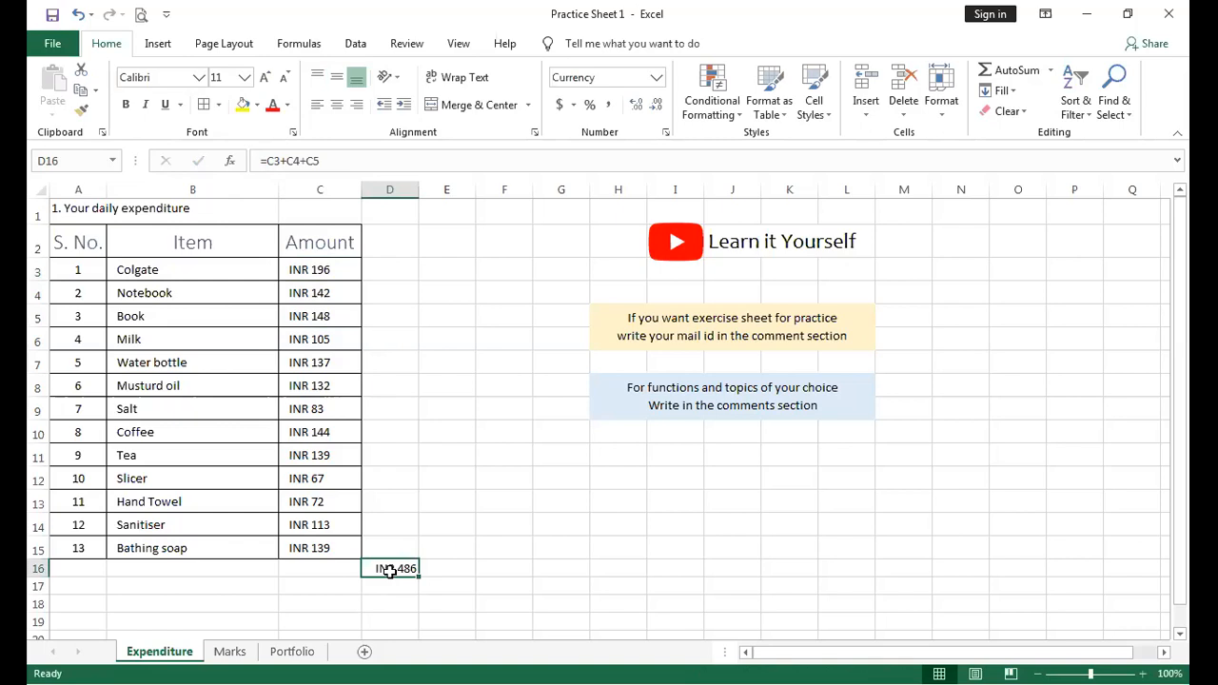
{"action": "left_click_drag", "start_coordinate": [327, 274], "coordinate": [324, 554]}
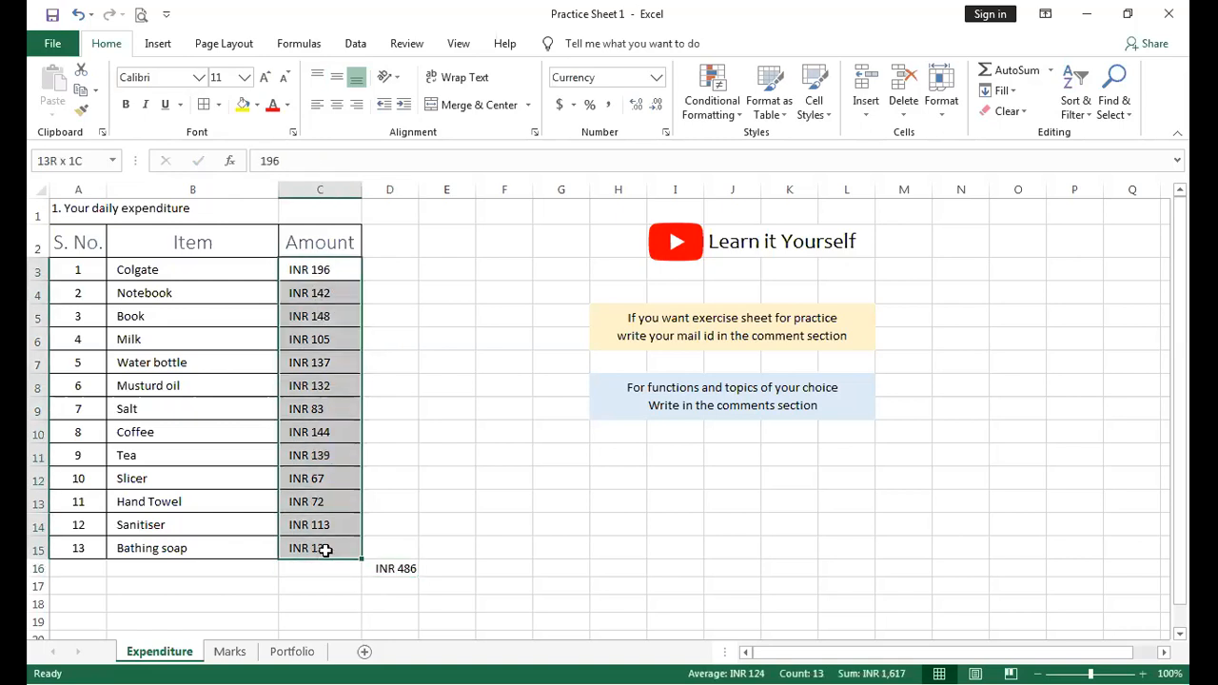
{"action": "left_click", "coordinate": [392, 569]}
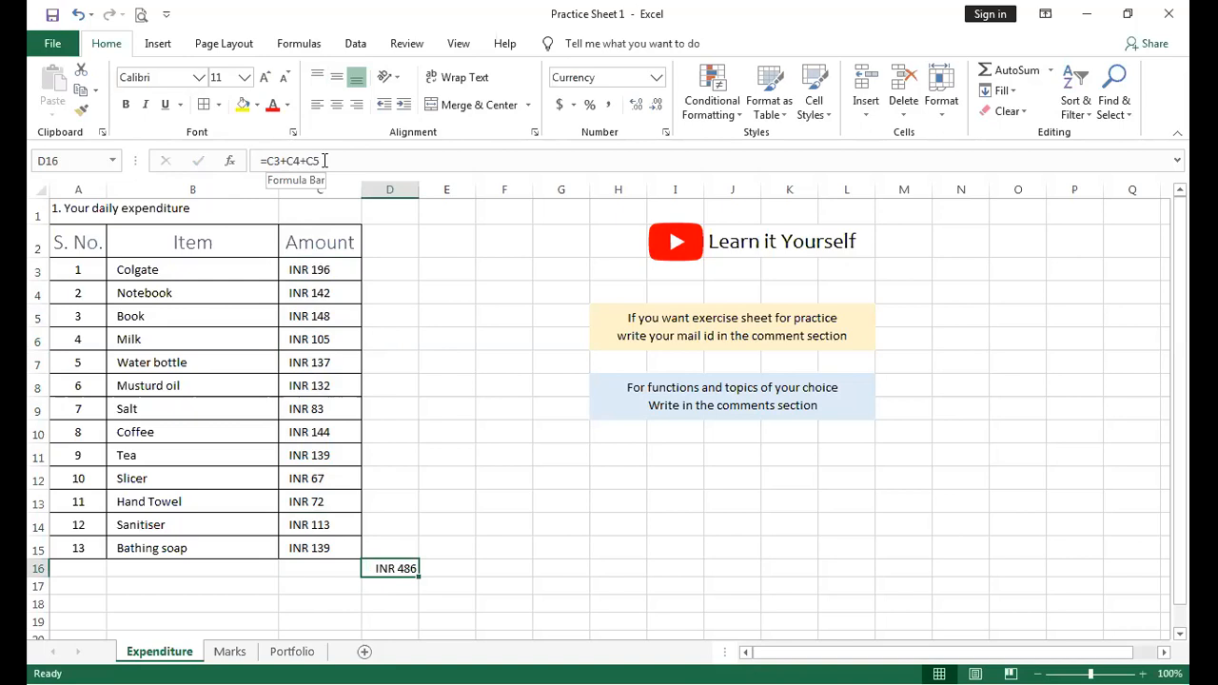
{"action": "left_click", "coordinate": [325, 161]}
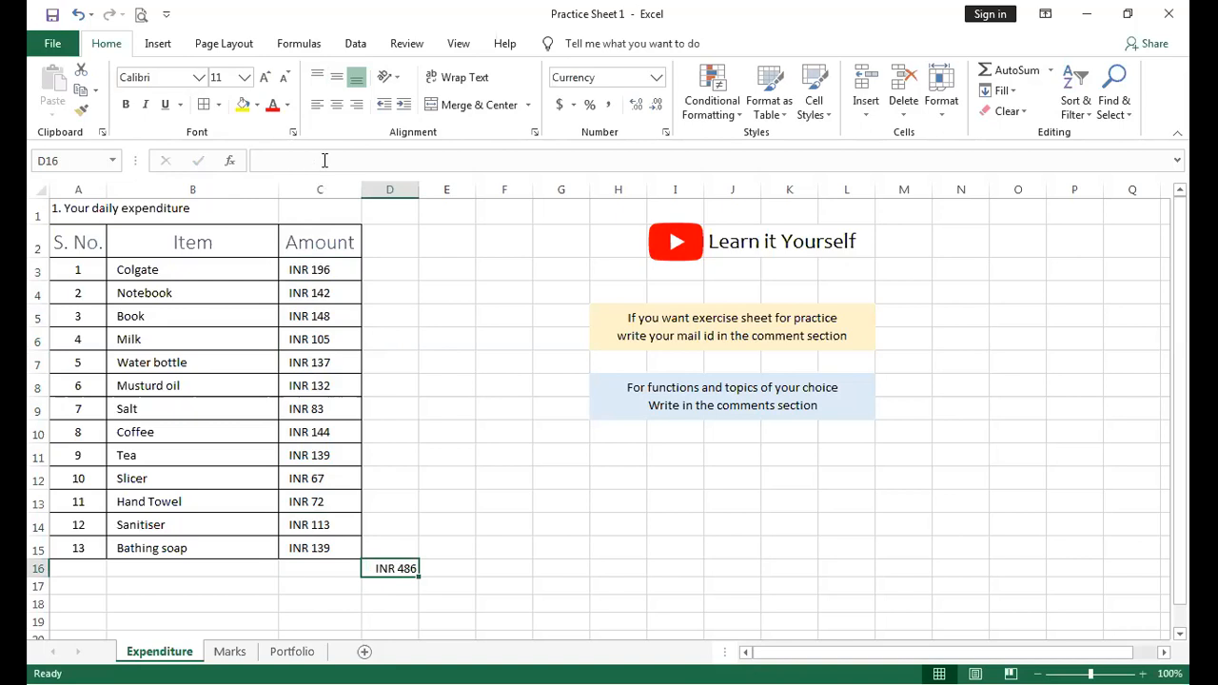
AutoSum the amounts in C3:C15 into cell C16.
{"action": "left_click_drag", "start_coordinate": [320, 270], "coordinate": [323, 545]}
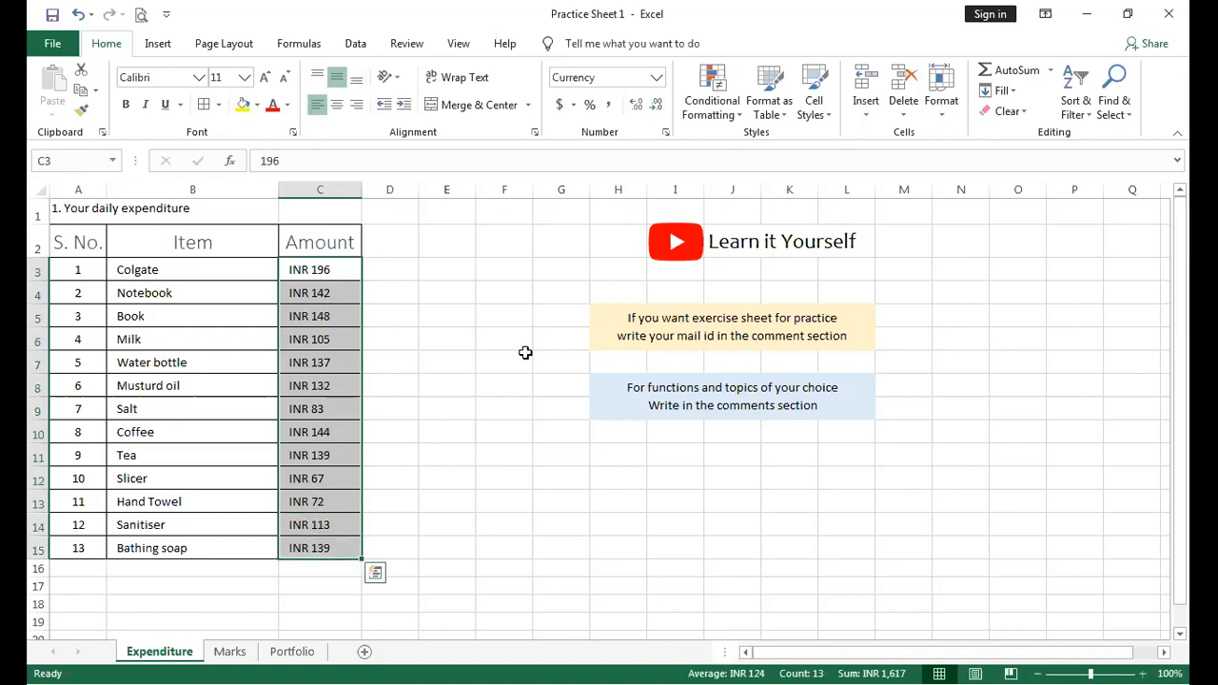
{"action": "left_click", "coordinate": [1011, 73]}
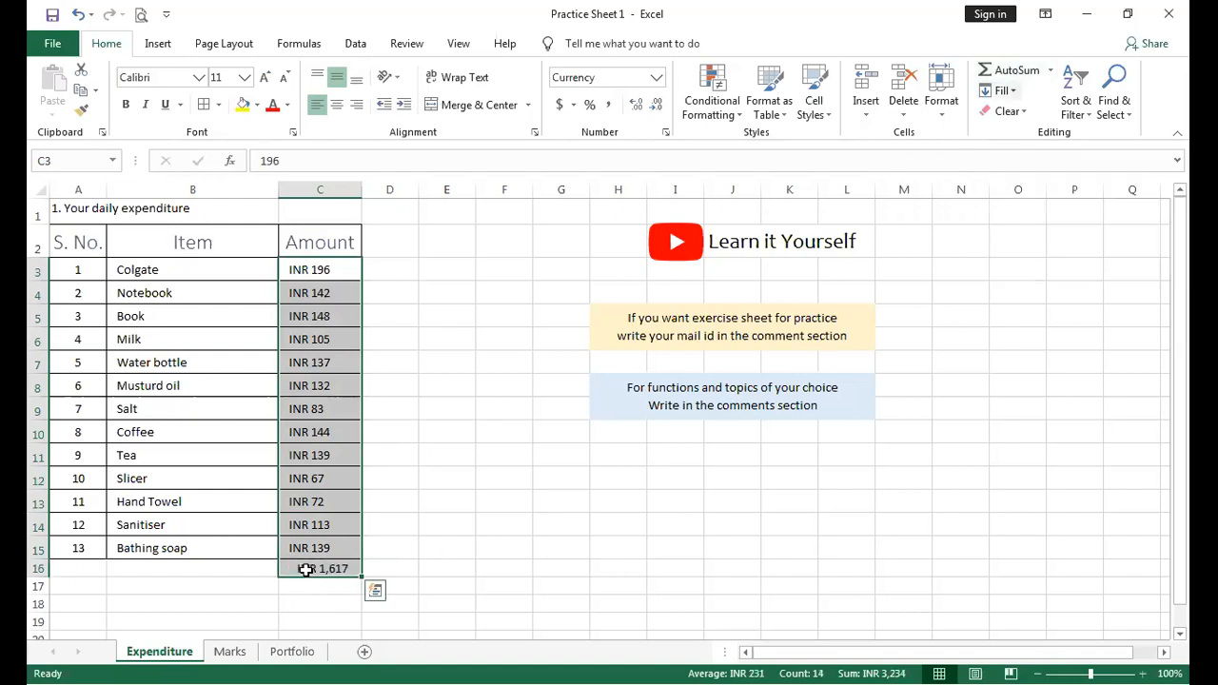
Apply the Total cell style to the sum in cell C16.
{"action": "left_click", "coordinate": [302, 569]}
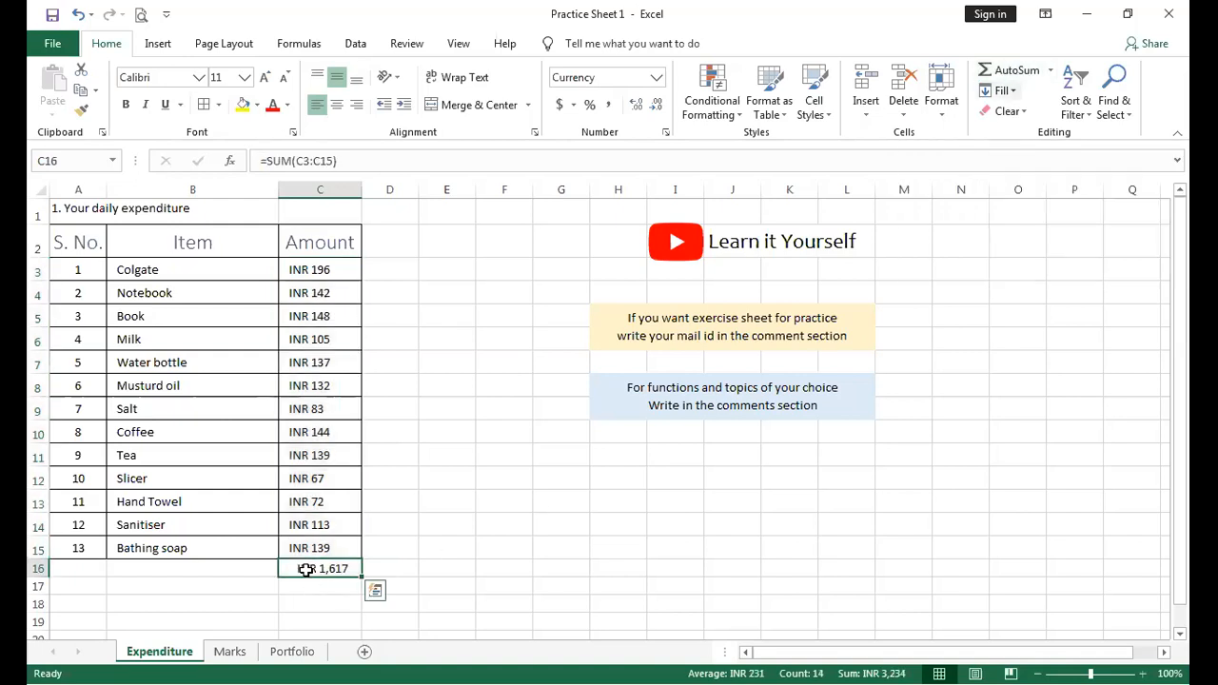
{"action": "left_click", "coordinate": [812, 112]}
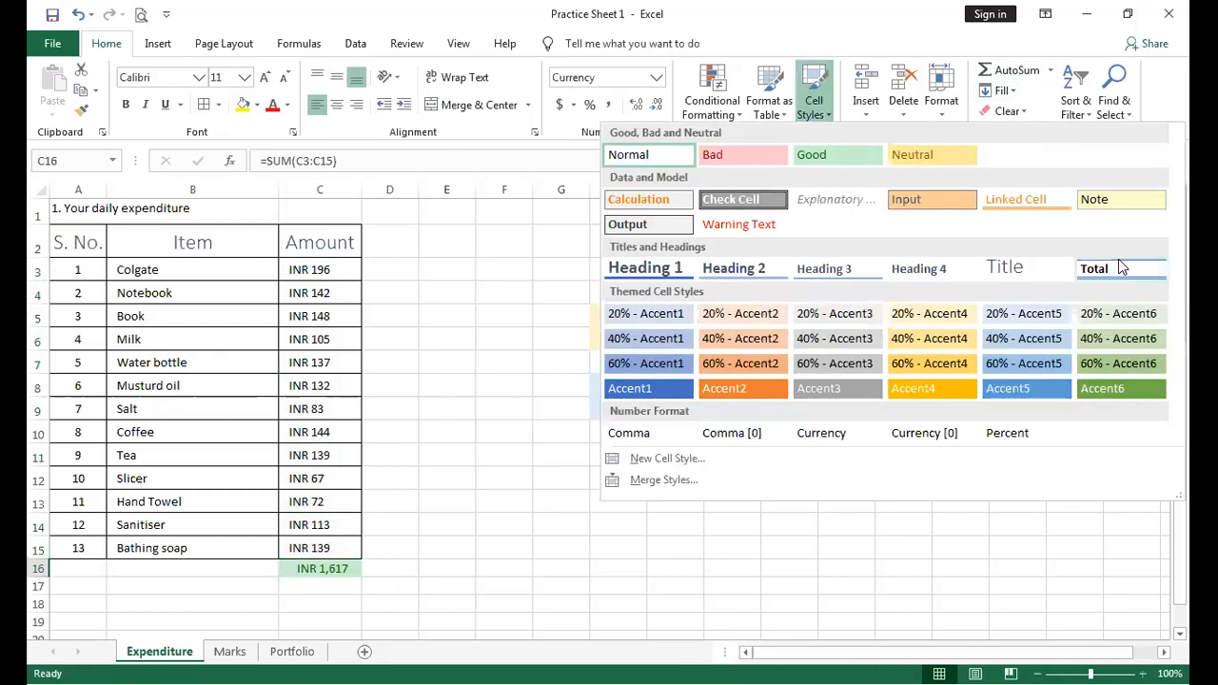
{"action": "left_click", "coordinate": [1119, 261]}
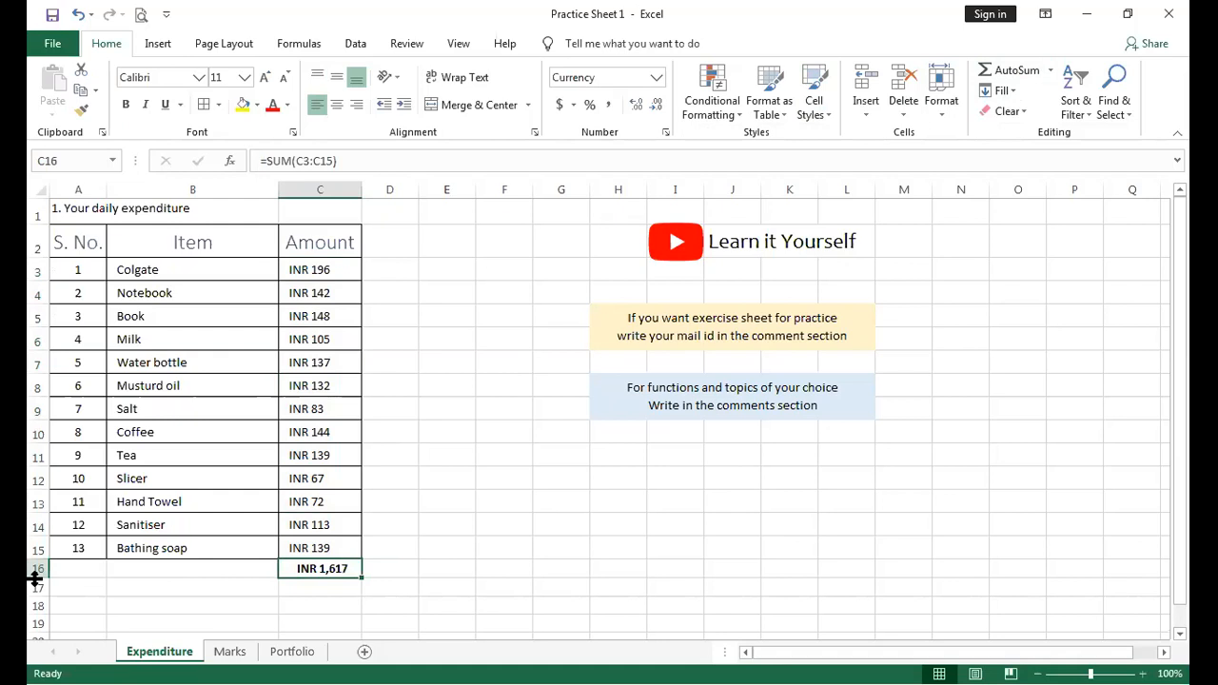
Make row 16 slightly taller and centre the total in C16 both vertically and horizontally.
{"action": "left_click_drag", "start_coordinate": [38, 577], "coordinate": [38, 587]}
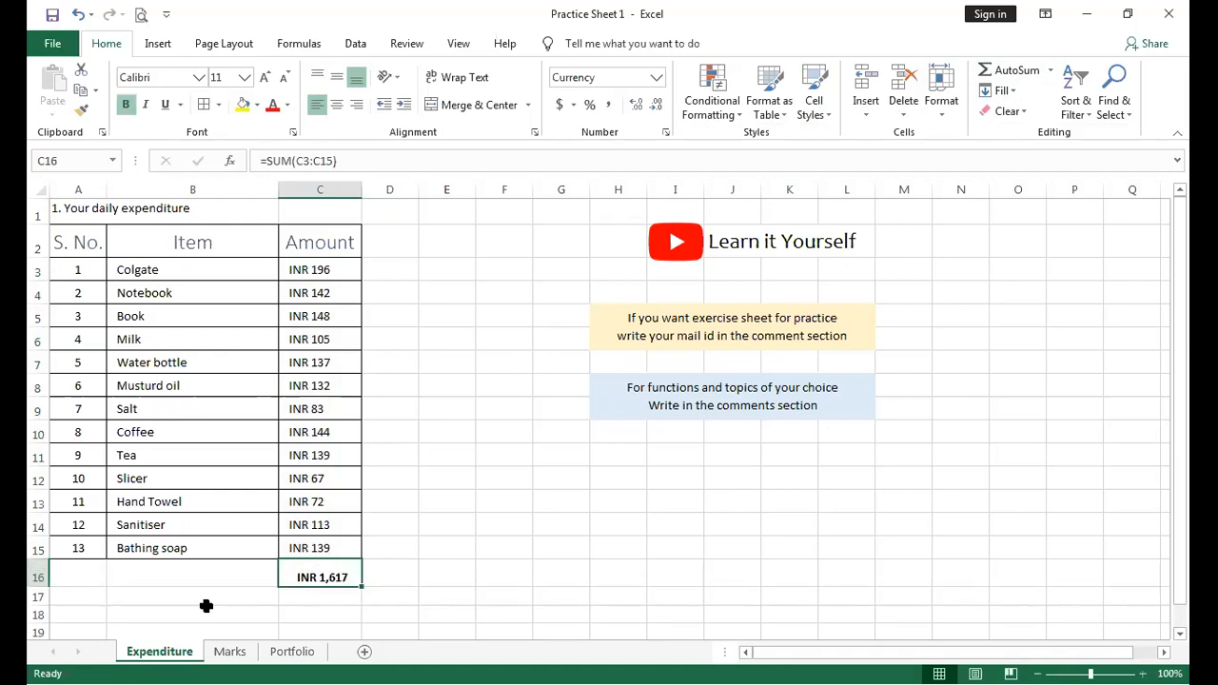
{"action": "left_click", "coordinate": [337, 76]}
{"action": "left_click", "coordinate": [336, 105]}
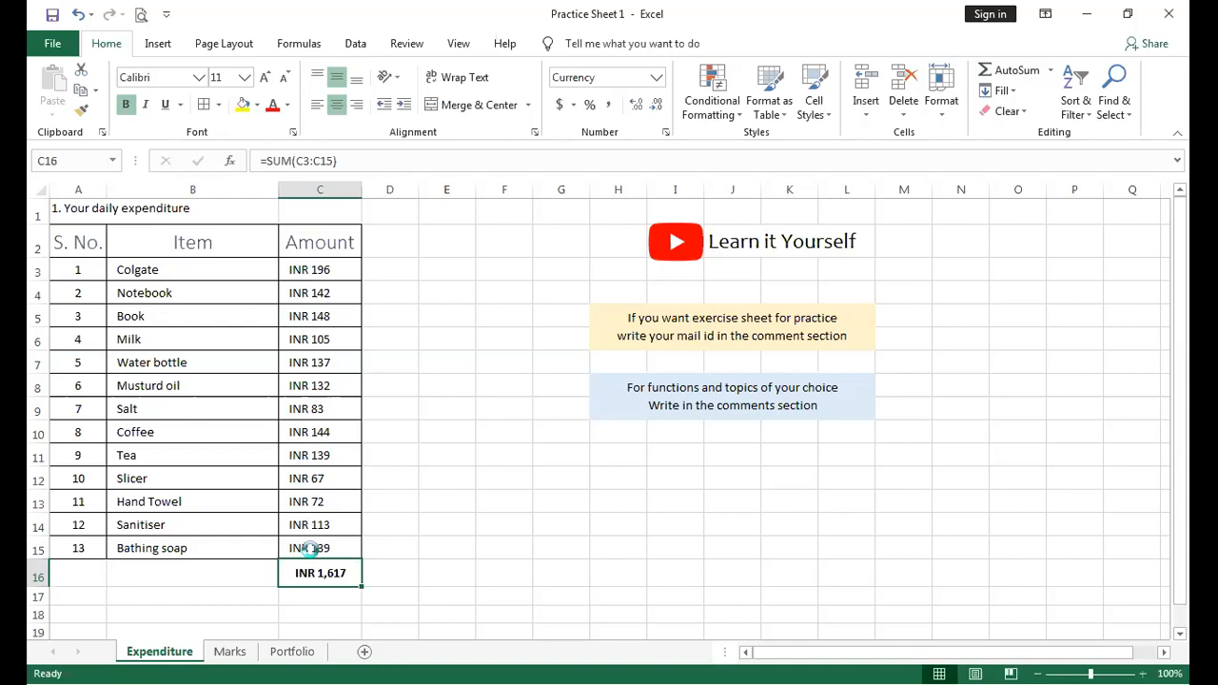
Replace the contents of cell C16 with a manually entered formula =SUM(C3:C15).
{"action": "key", "text": "Delete"}
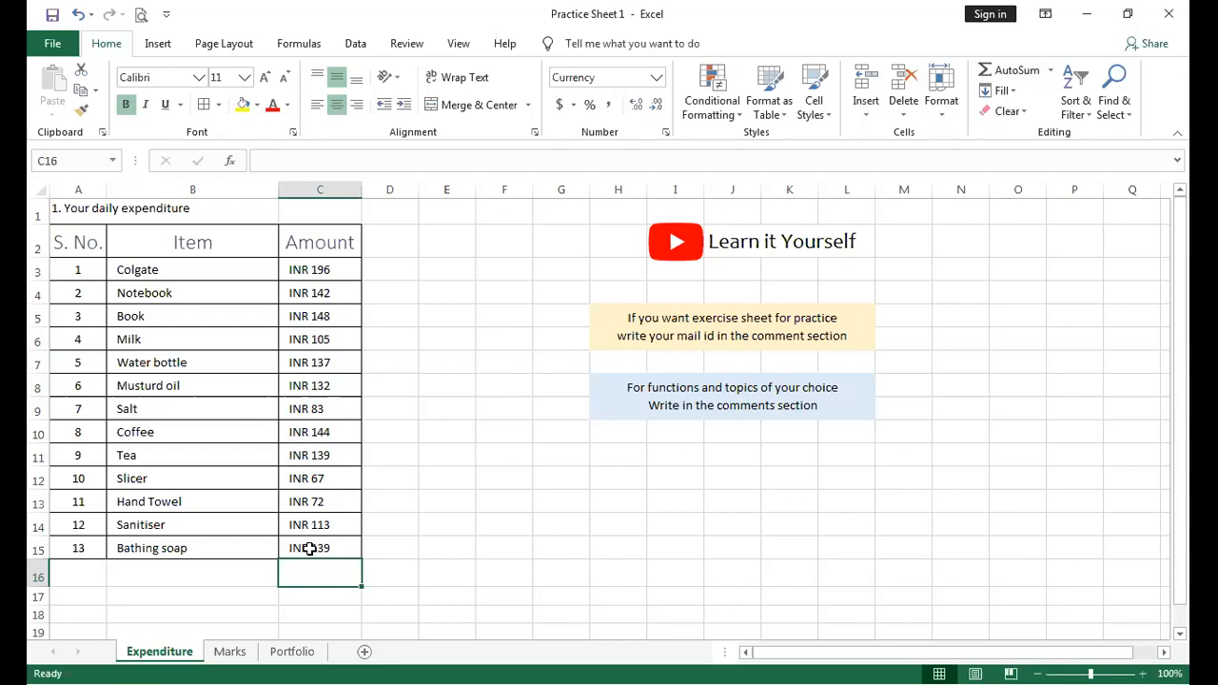
{"action": "type", "text": "="}
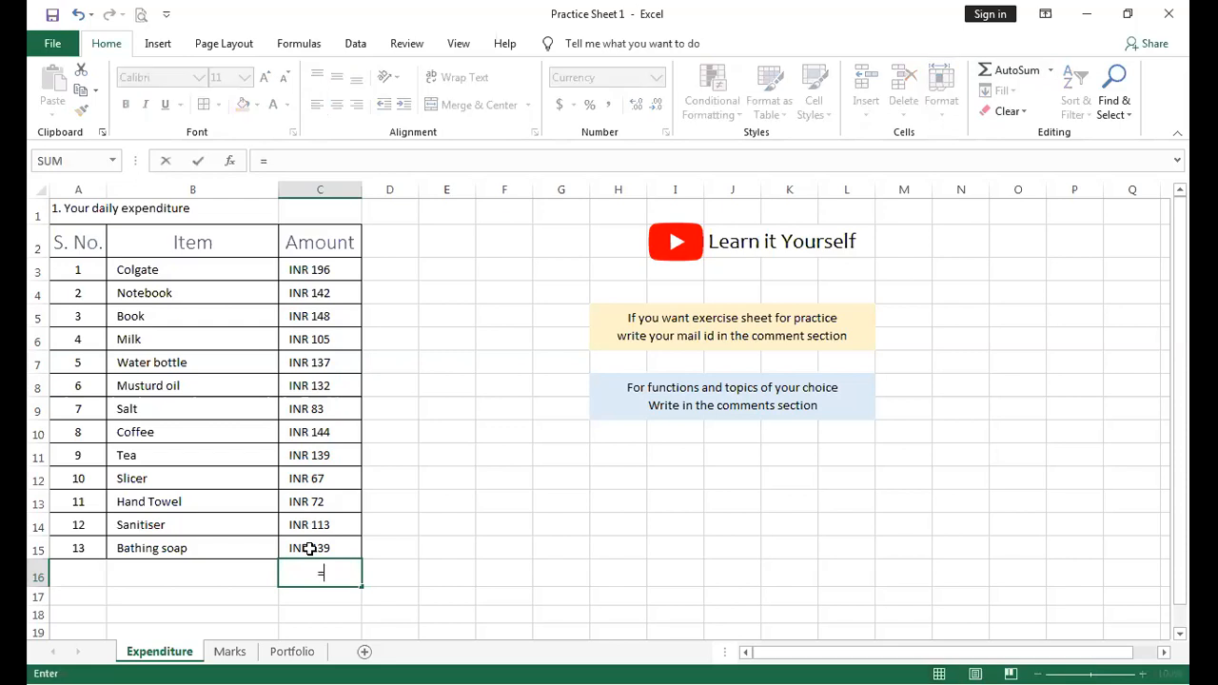
{"action": "type", "text": "sum"}
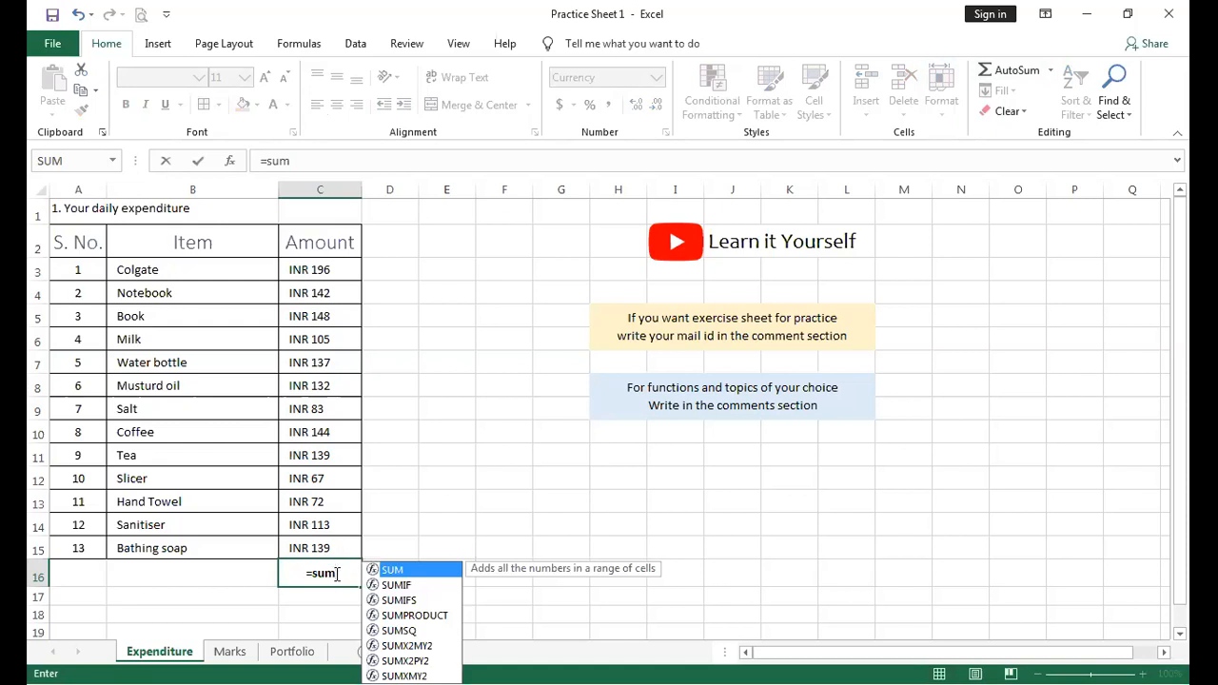
{"action": "type", "text": "("}
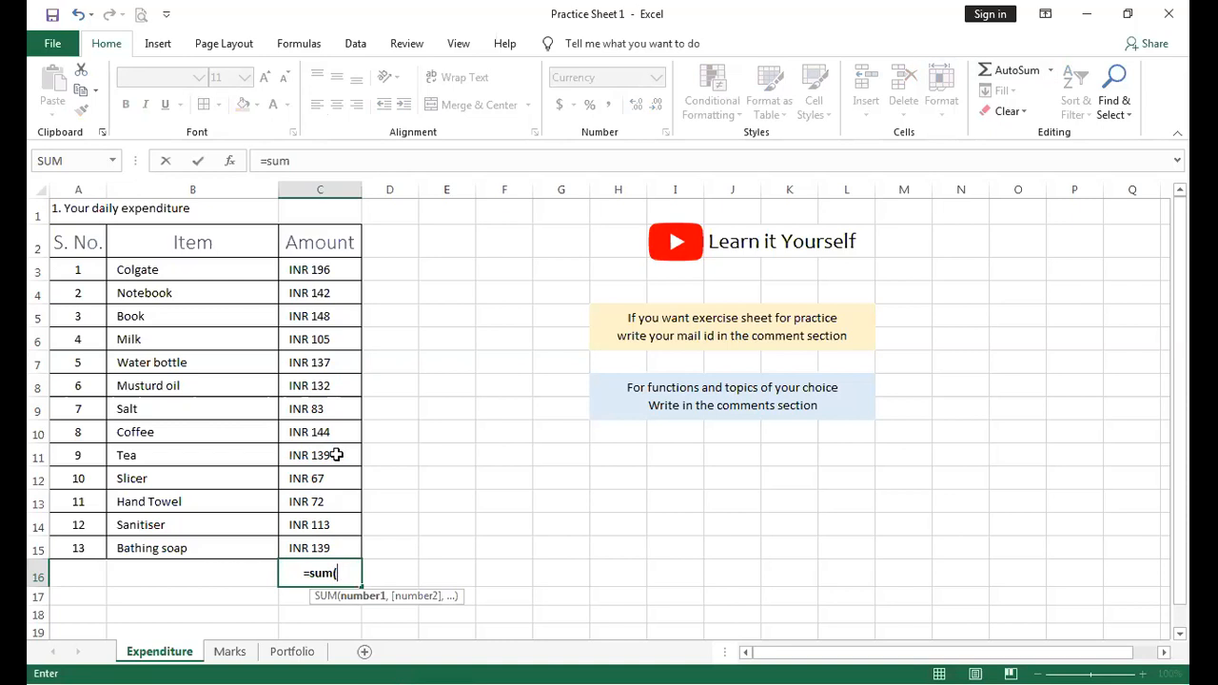
{"action": "left_click", "coordinate": [331, 272]}
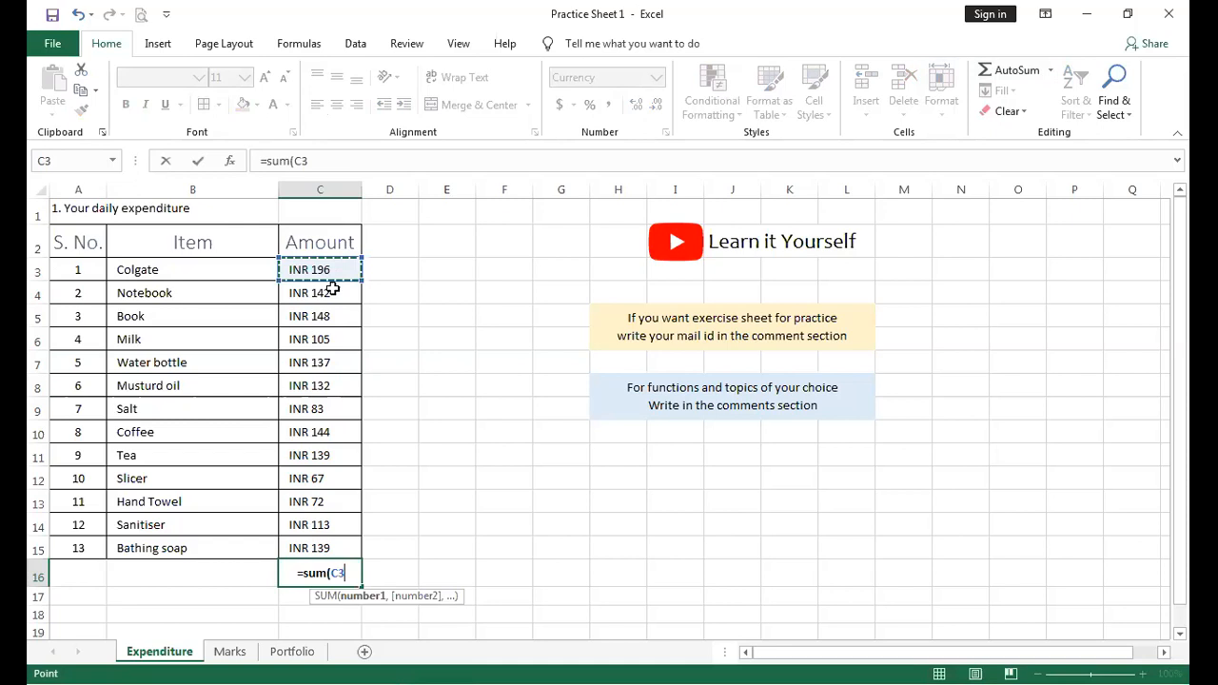
{"action": "left_click_drag", "start_coordinate": [333, 289], "coordinate": [336, 544]}
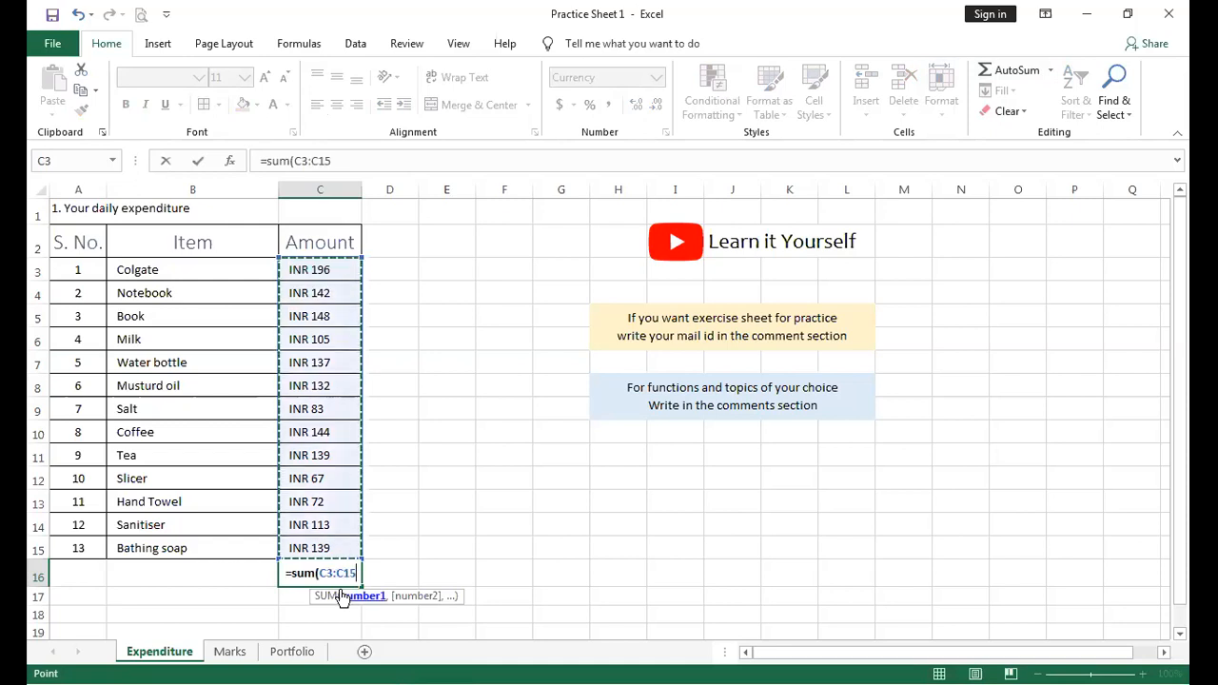
{"action": "type", "text": ")"}
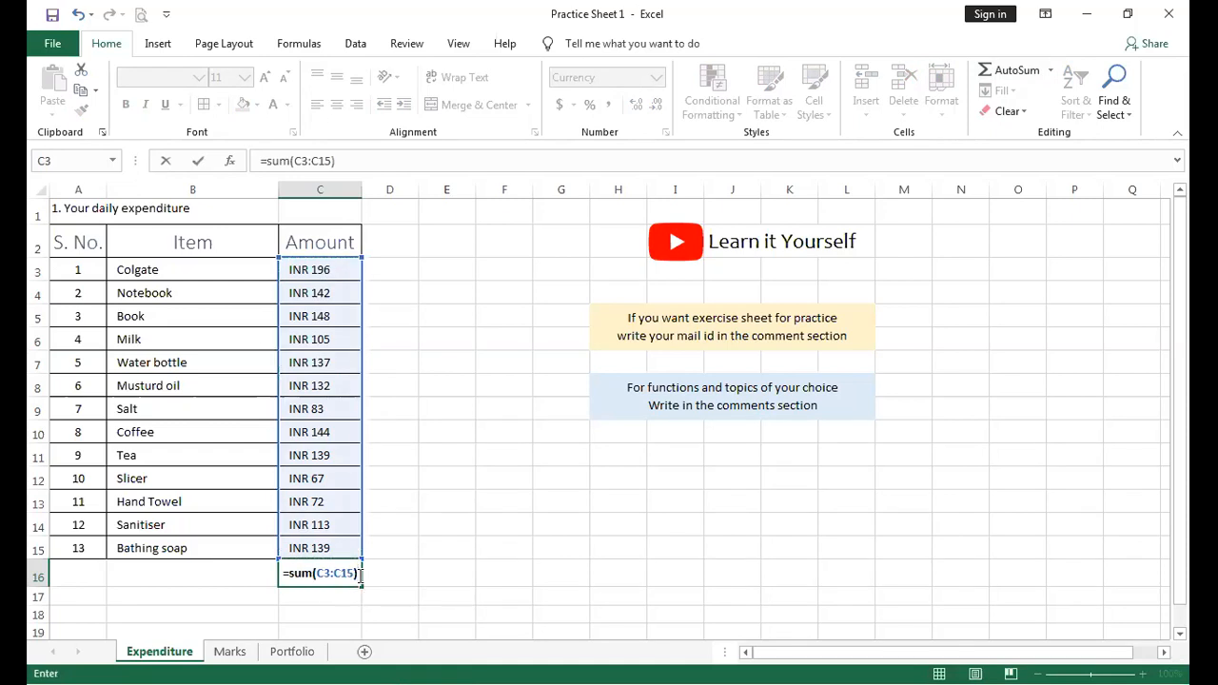
{"action": "key", "text": "Return"}
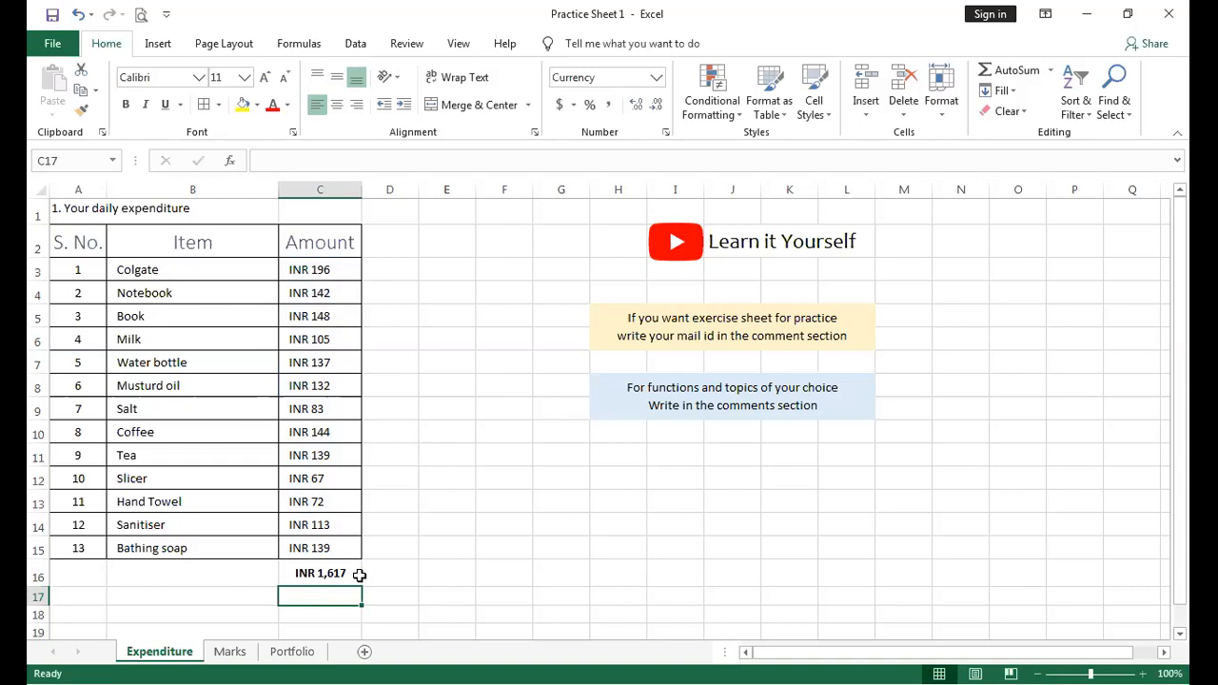
Remove the range inside C16's SUM formula and re-enter it manually as c3:c15.
{"action": "left_click", "coordinate": [348, 574]}
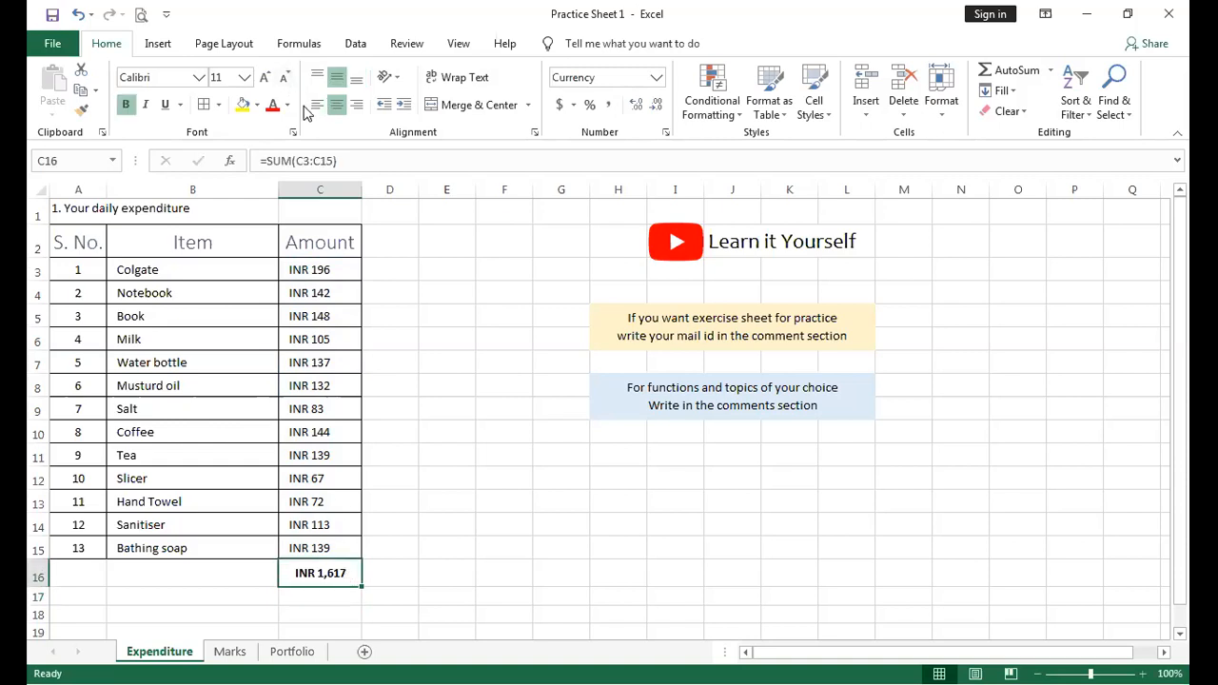
{"action": "left_click_drag", "start_coordinate": [332, 160], "coordinate": [298, 162]}
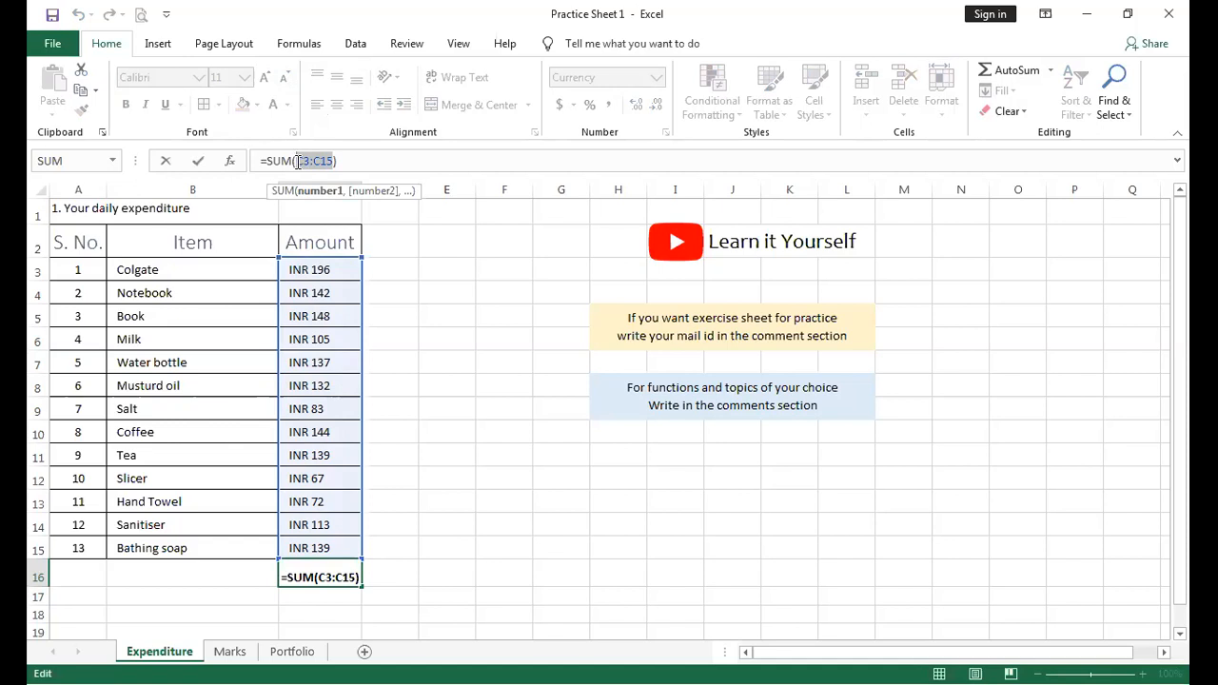
{"action": "key", "text": "BackSpace"}
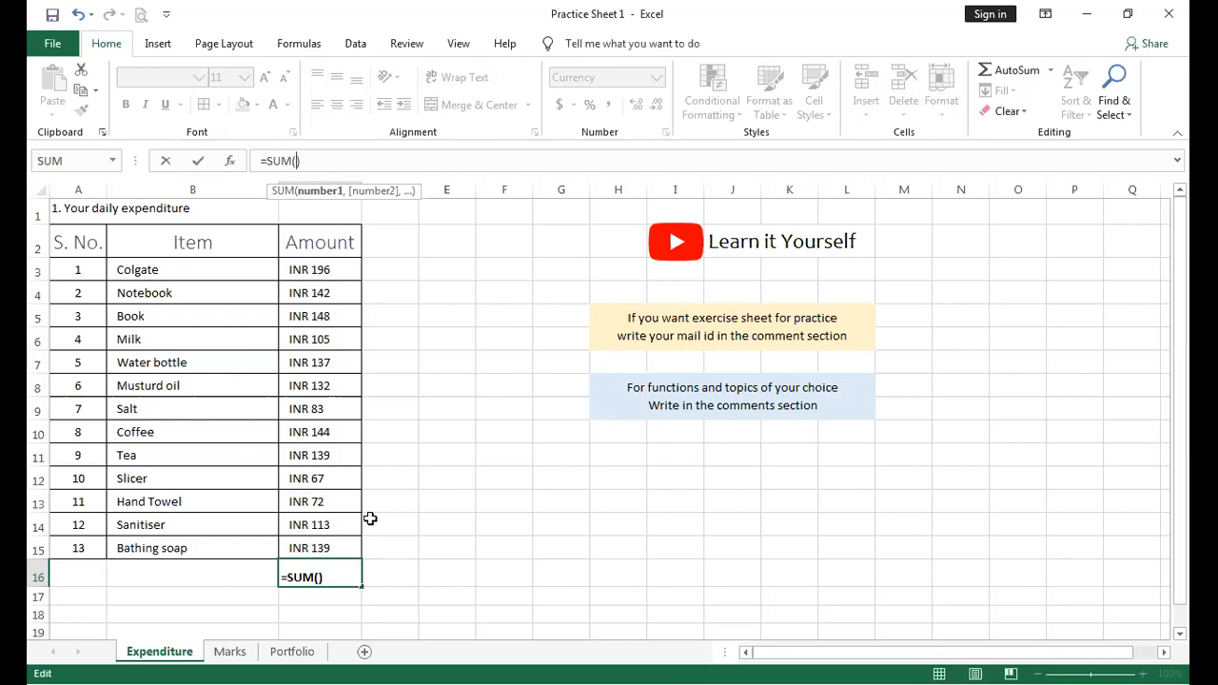
{"action": "type", "text": "c3"}
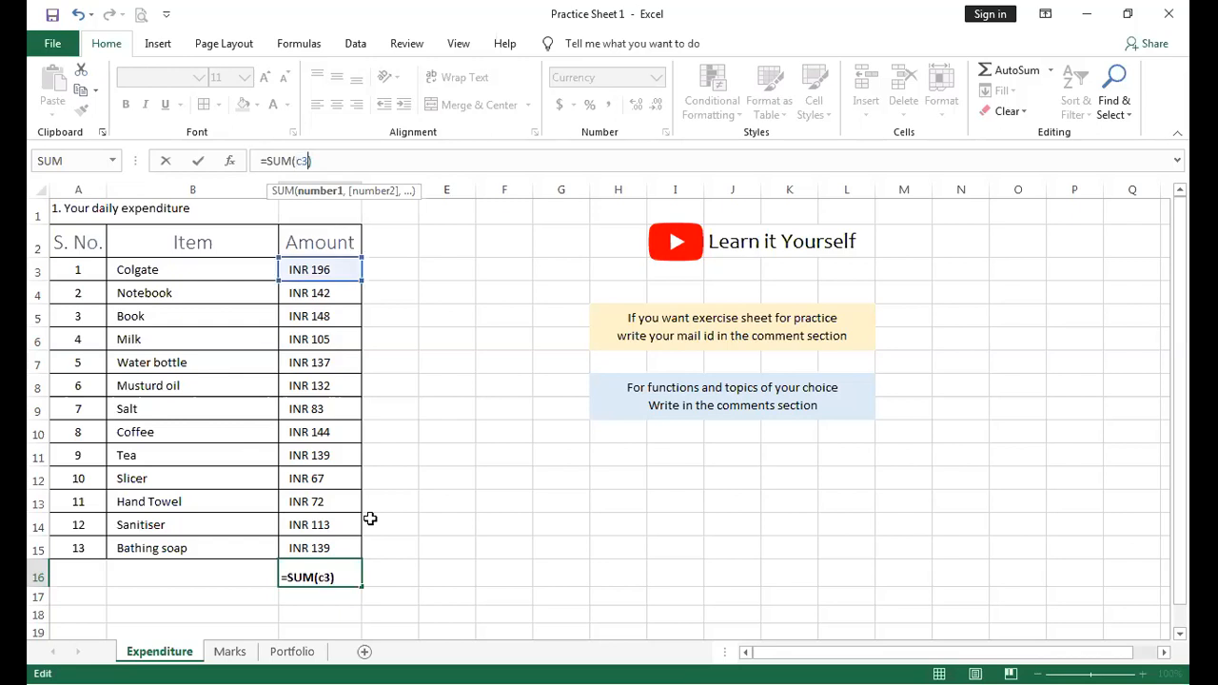
{"action": "type", "text": ":"}
{"action": "type", "text": "c15"}
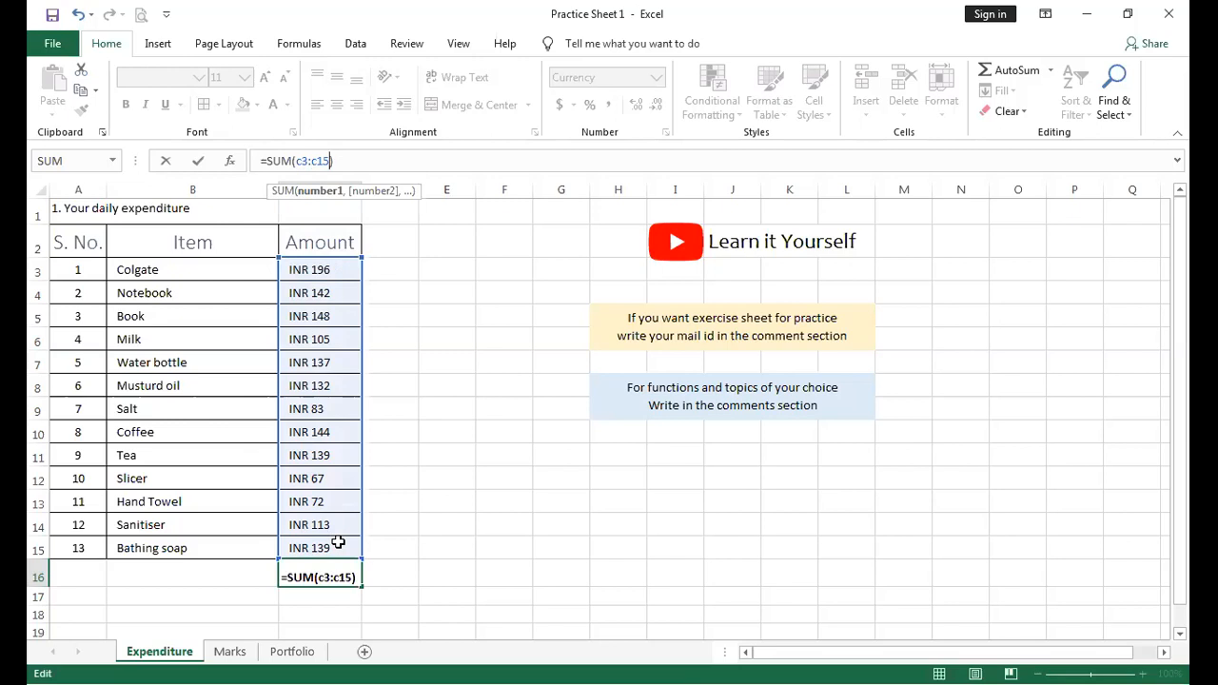
{"action": "key", "text": "Return"}
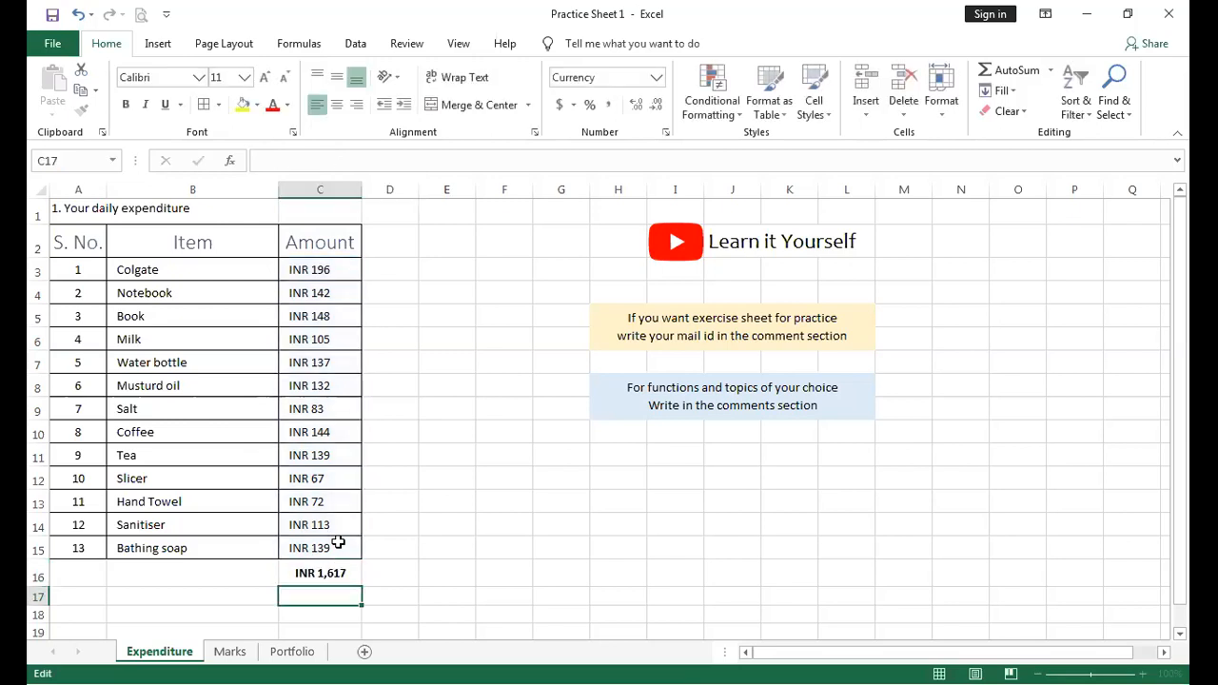
Widen column D to nearly twice its width and reselect the total in cell C16.
{"action": "left_click", "coordinate": [333, 575]}
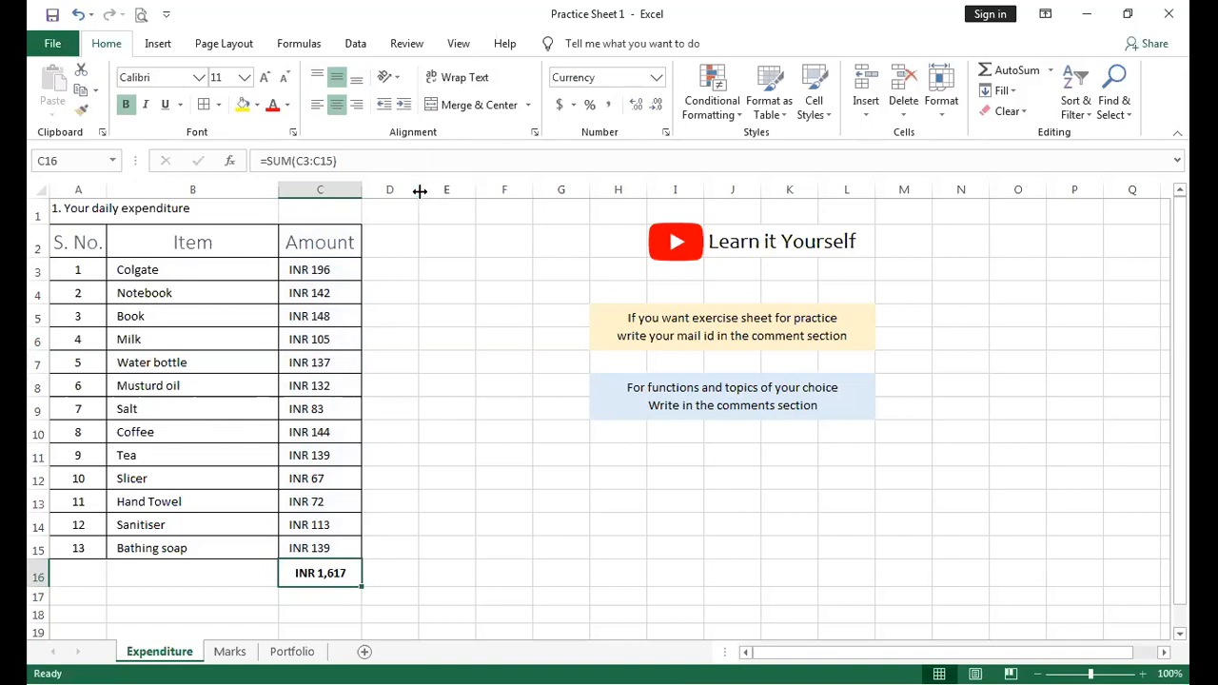
{"action": "left_click_drag", "start_coordinate": [420, 190], "coordinate": [467, 192]}
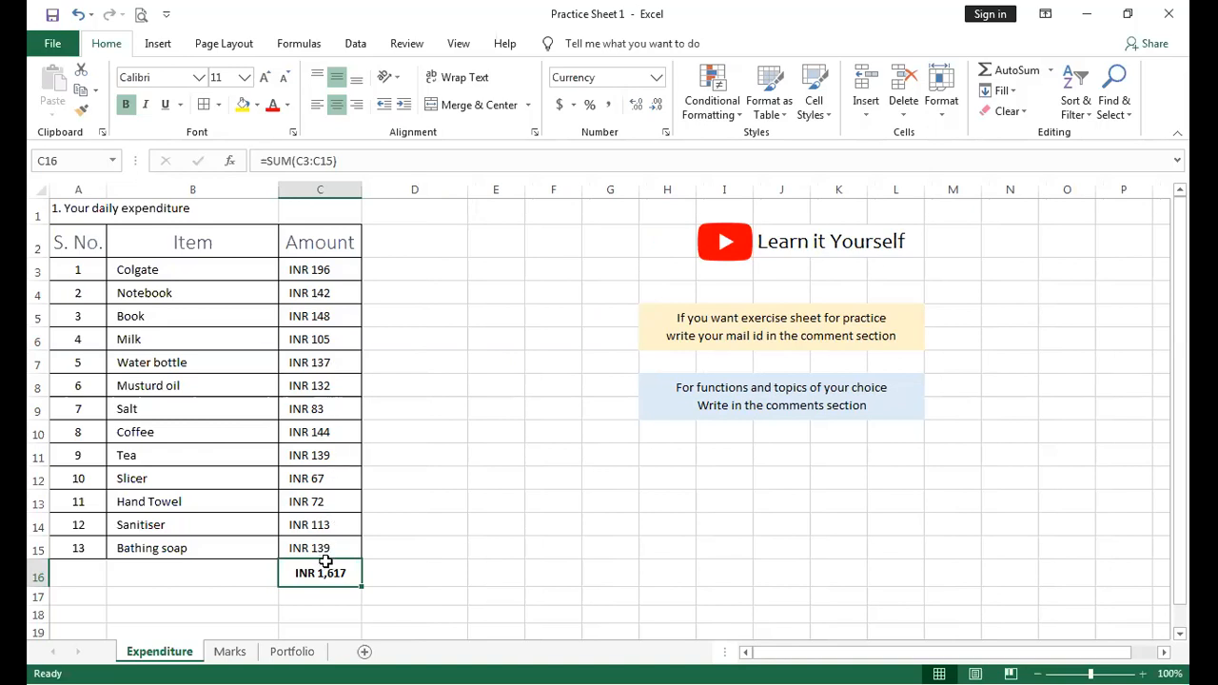
{"action": "left_click", "coordinate": [325, 340]}
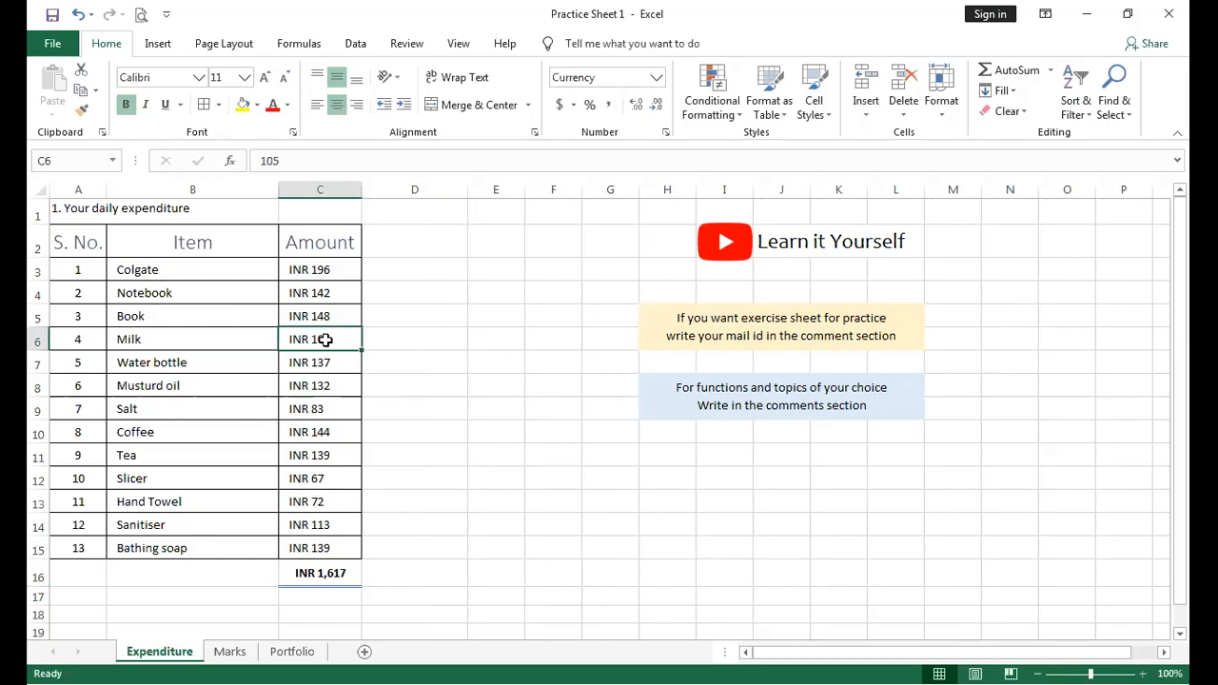
{"action": "left_click", "coordinate": [341, 573]}
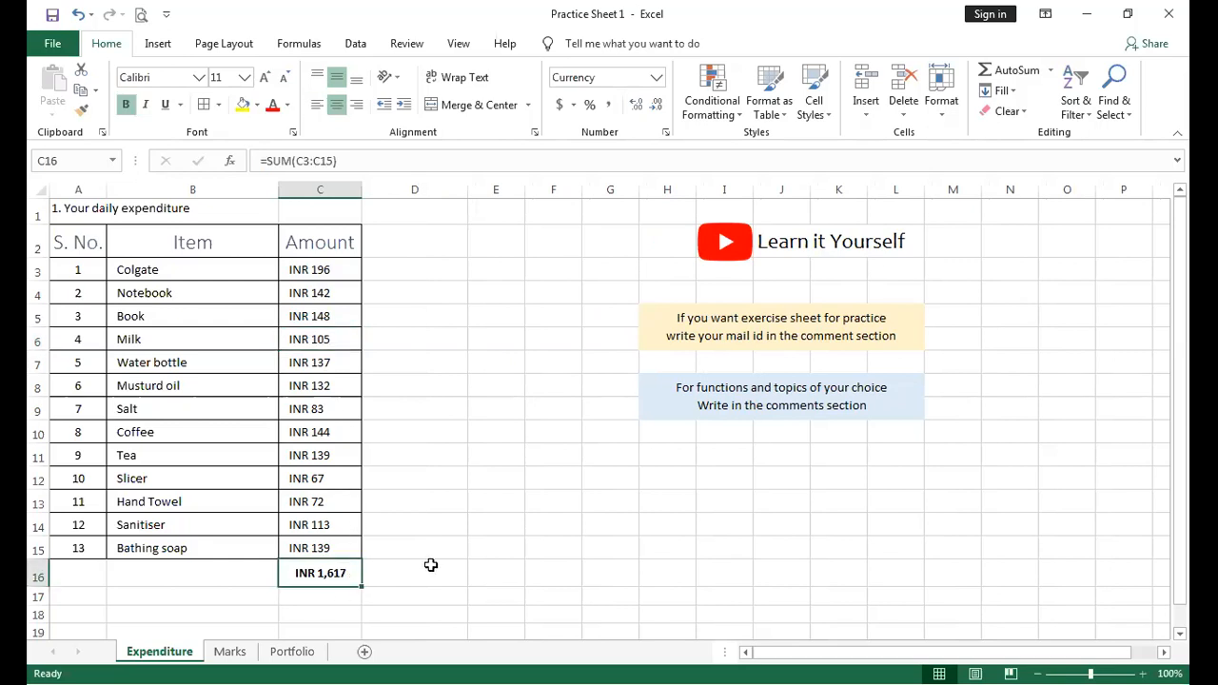
Update the expenditure amounts to 93 for Salt, 96 for Colgate and 13 for Sanitiser.
{"action": "left_click", "coordinate": [329, 406]}
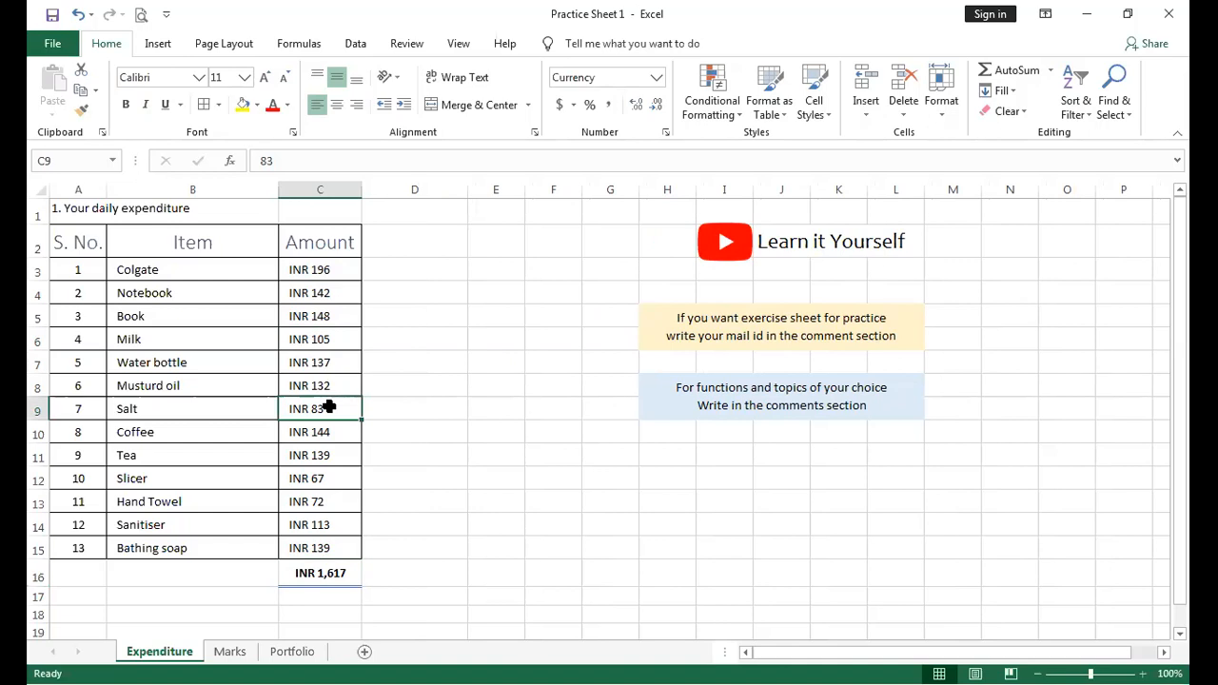
{"action": "type", "text": "93"}
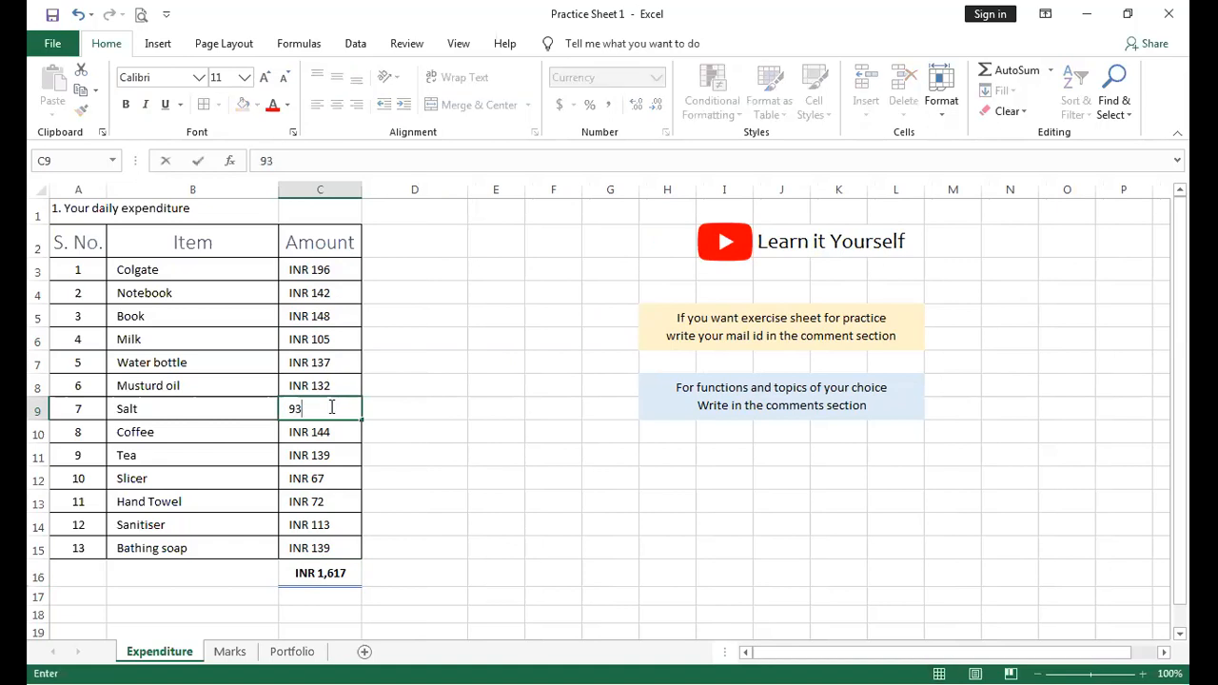
{"action": "key", "text": "Return"}
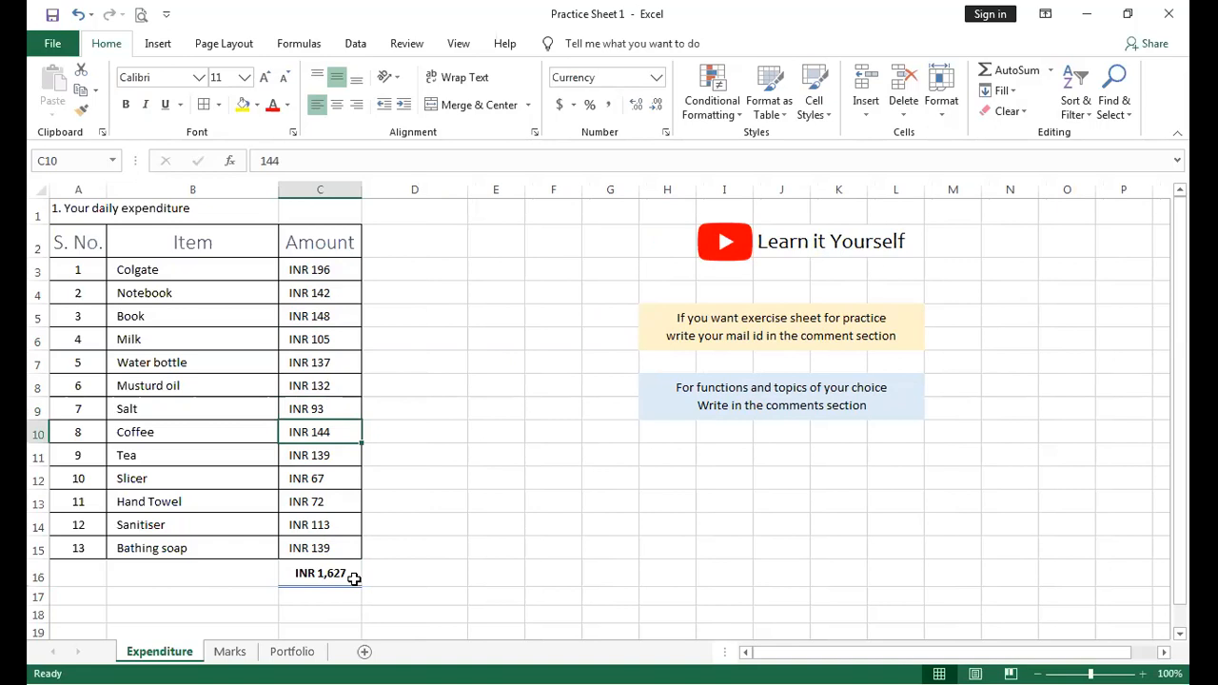
{"action": "left_click", "coordinate": [321, 271]}
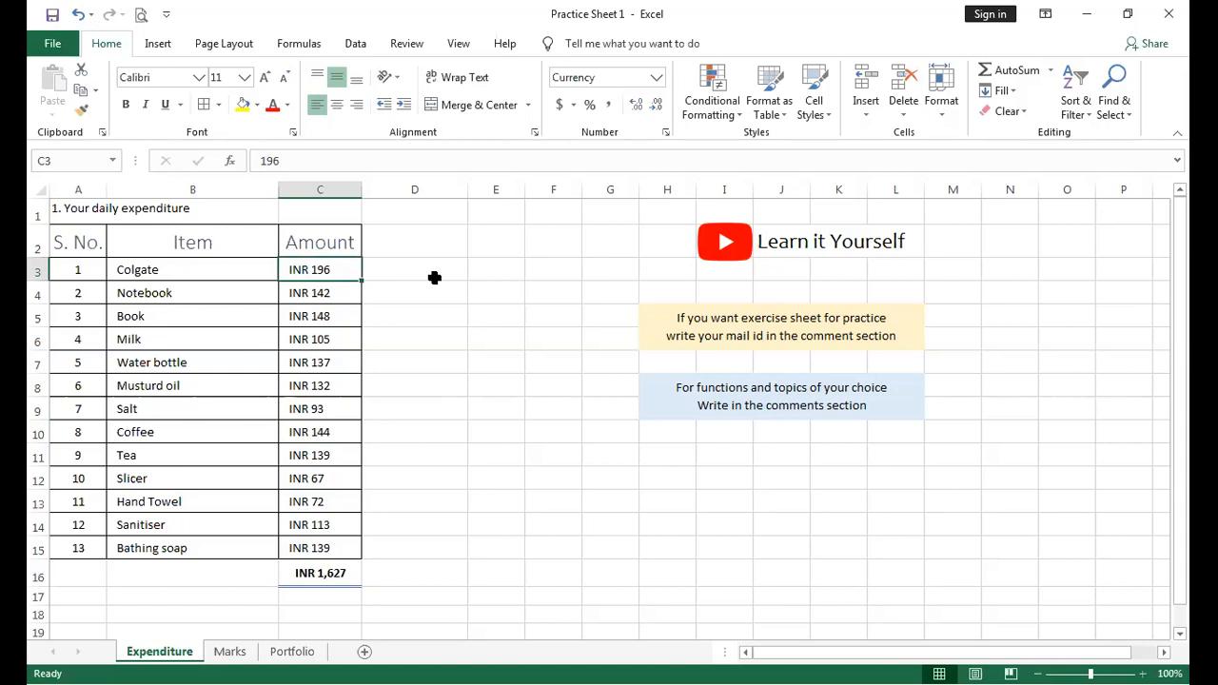
{"action": "type", "text": "96"}
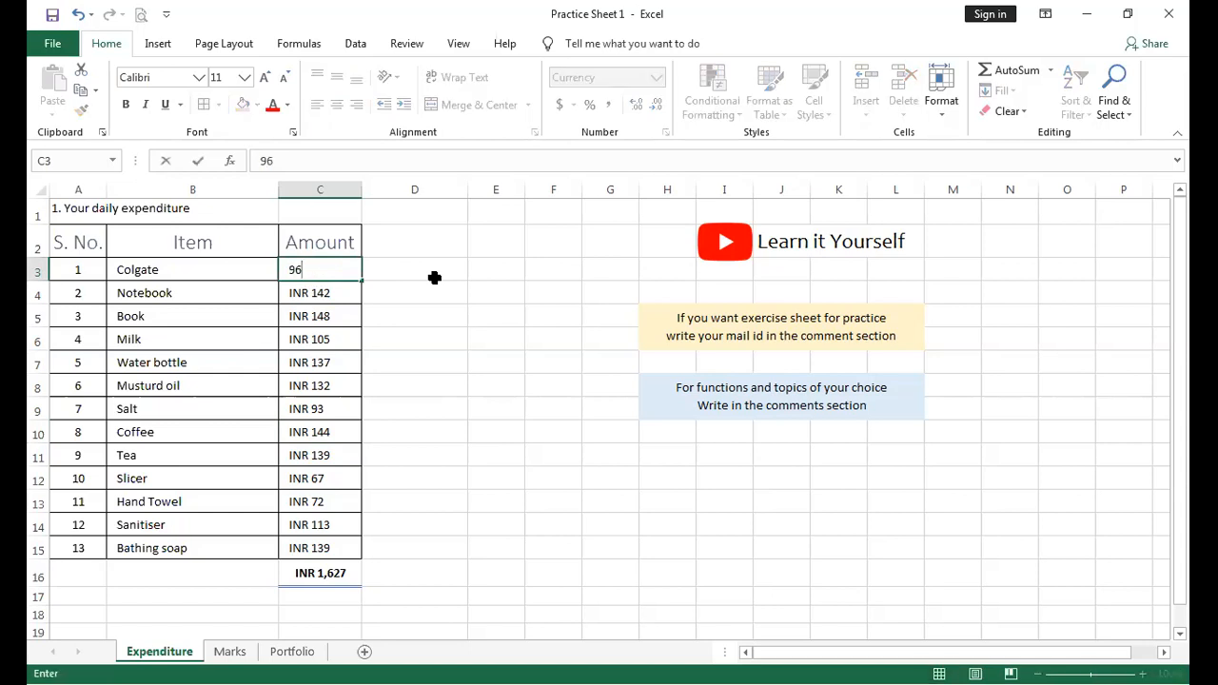
{"action": "key", "text": "Return"}
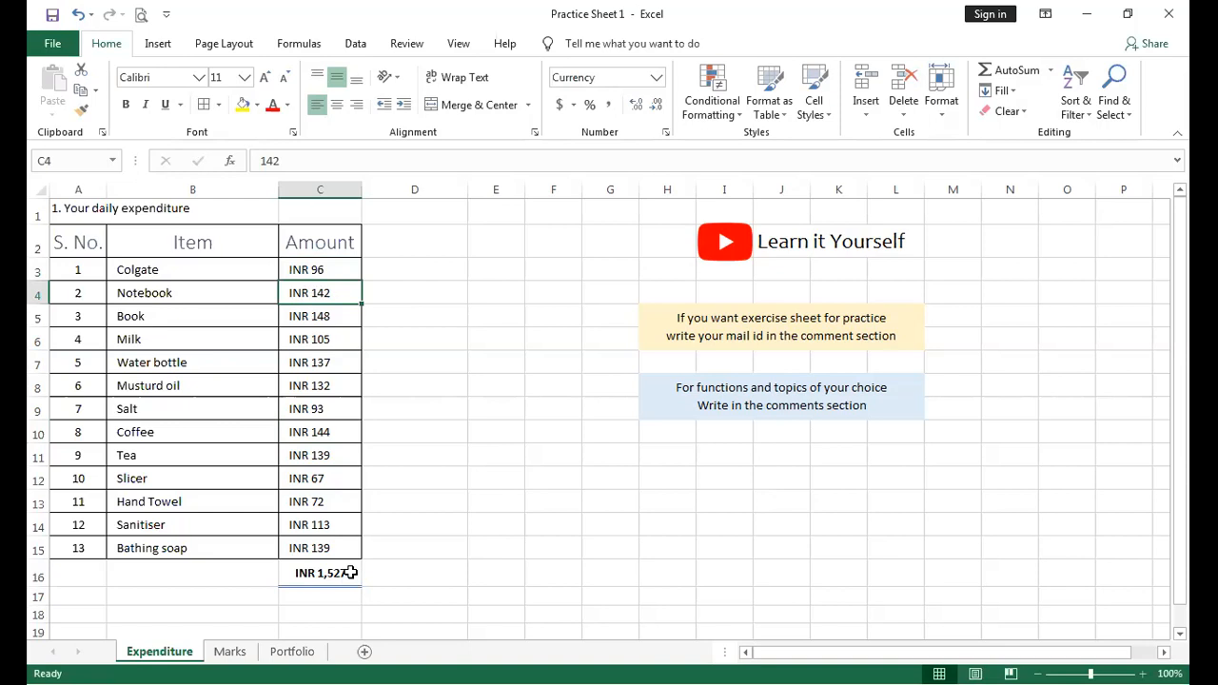
{"action": "left_click", "coordinate": [338, 525]}
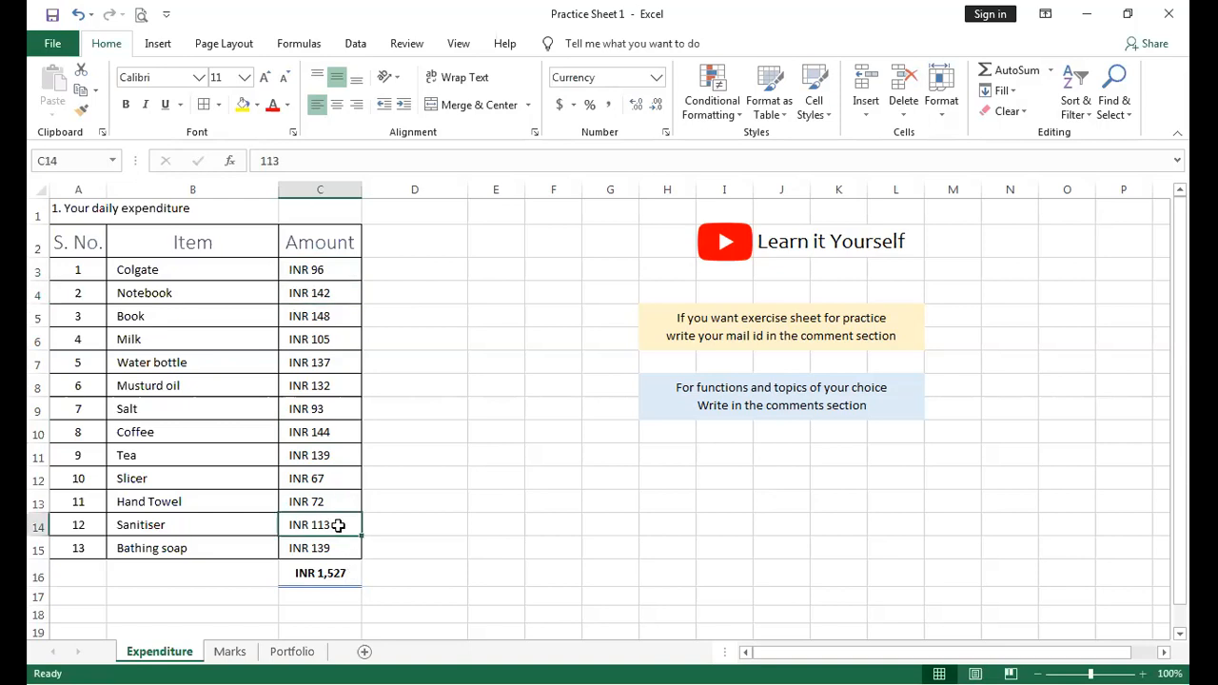
{"action": "type", "text": "13"}
{"action": "key", "text": "Return"}
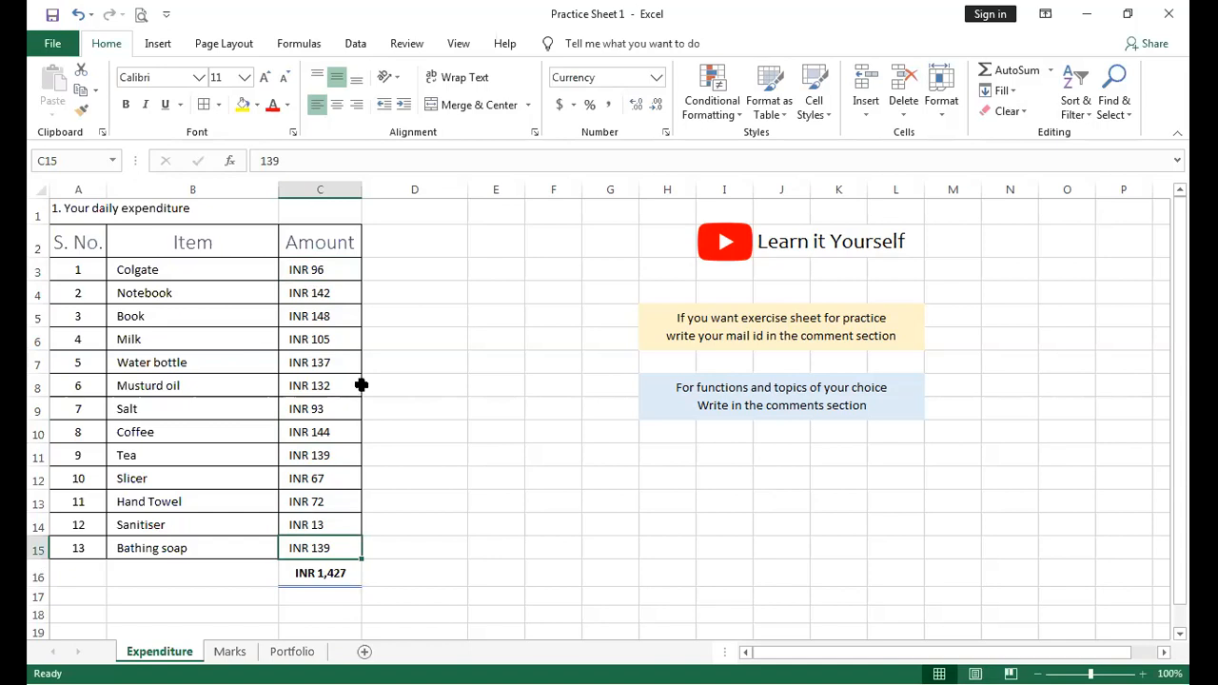
{"action": "left_click_drag", "start_coordinate": [340, 340], "coordinate": [338, 478]}
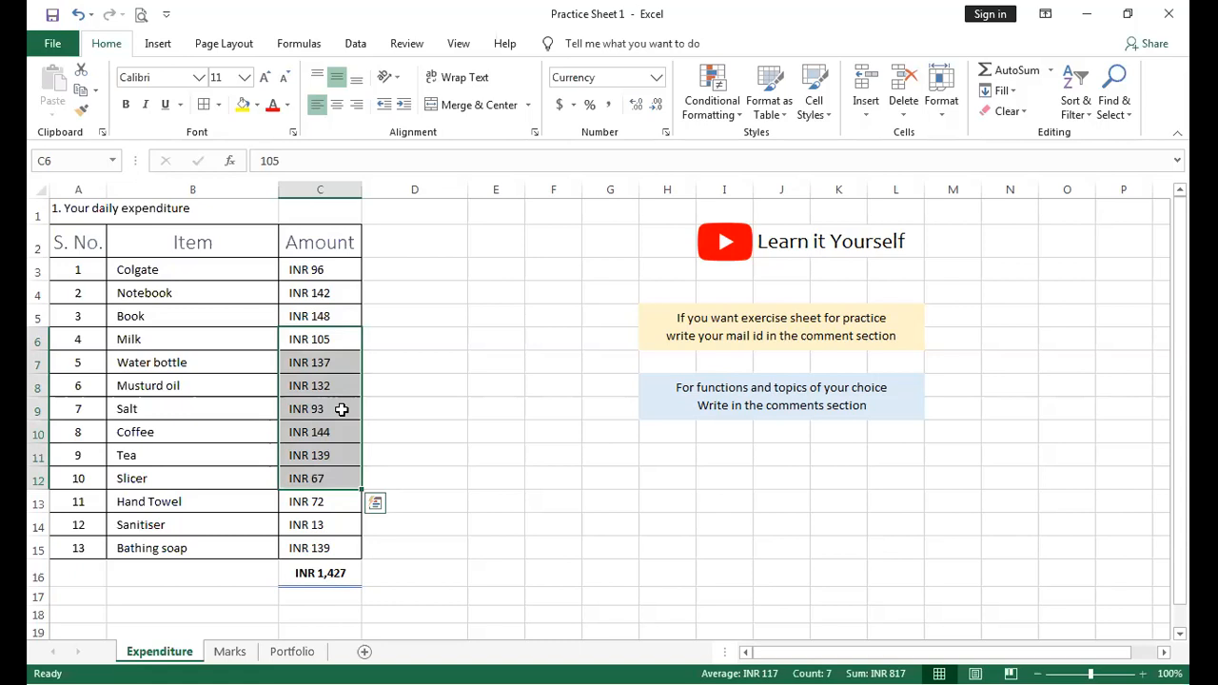
{"action": "left_click", "coordinate": [329, 295]}
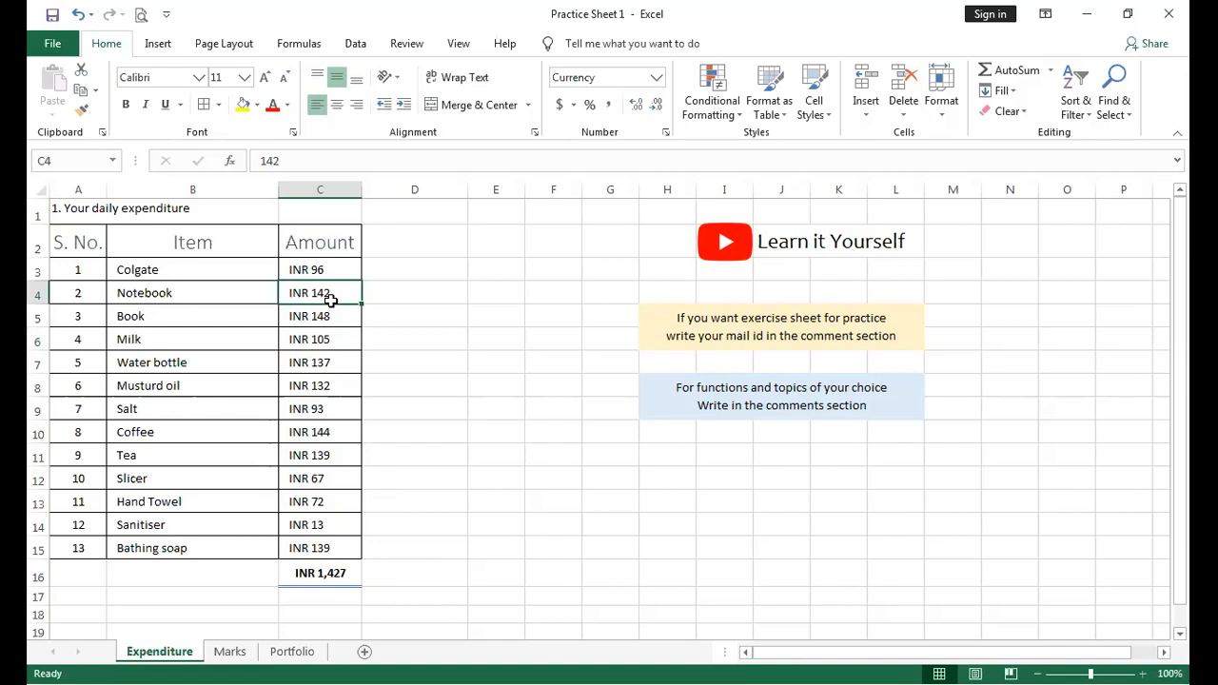
{"action": "left_click", "coordinate": [320, 573]}
{"action": "left_click", "coordinate": [332, 318]}
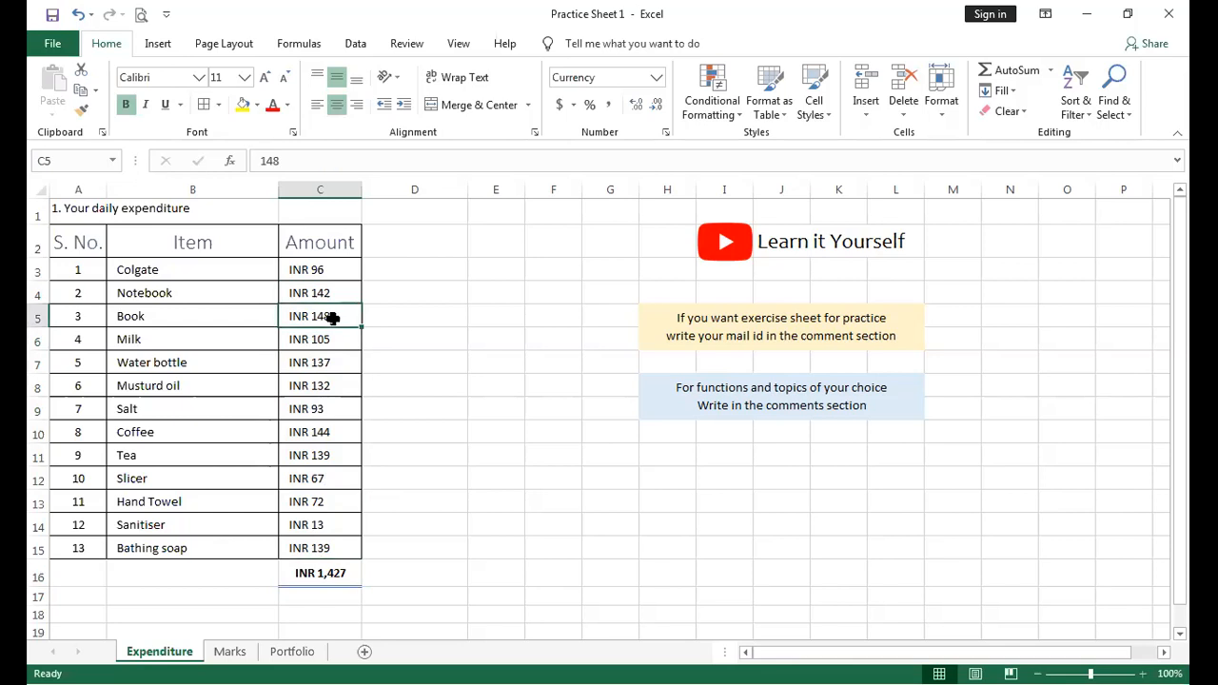
{"action": "left_click_drag", "start_coordinate": [333, 318], "coordinate": [328, 437]}
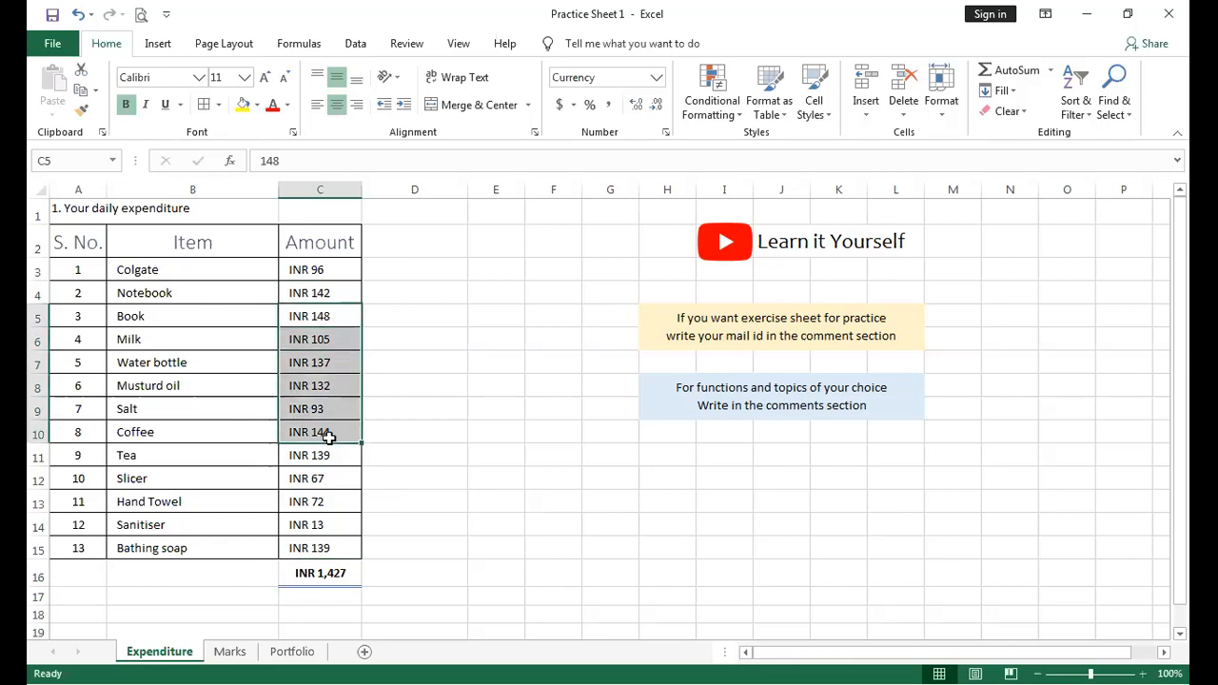
{"action": "left_click", "coordinate": [329, 316]}
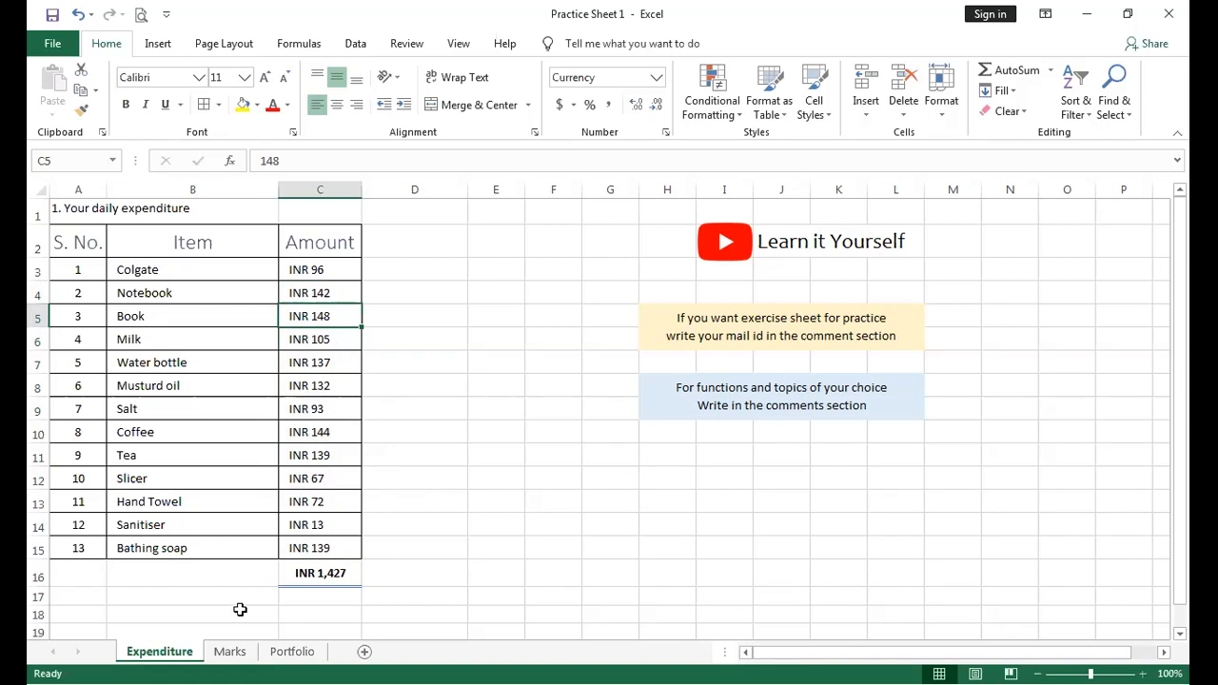
On the Marks sheet, total the Principles of Management marks in C3:D3 into E3 with AutoSum.
{"action": "left_click", "coordinate": [233, 652]}
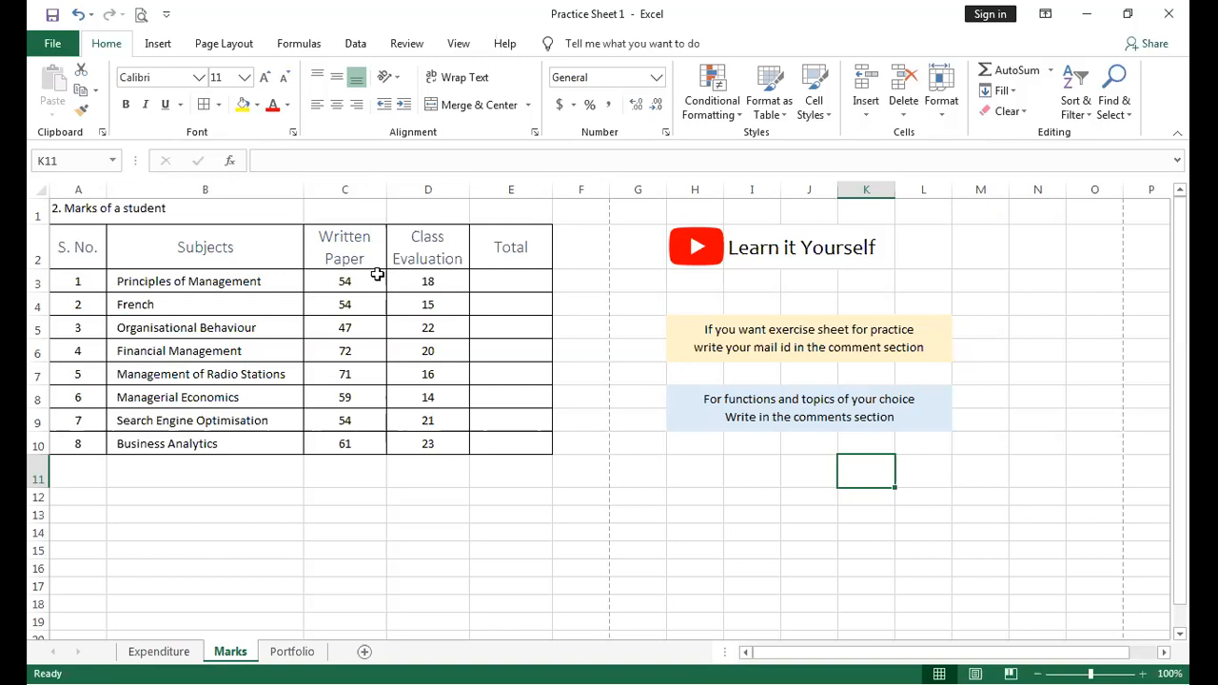
{"action": "left_click_drag", "start_coordinate": [362, 283], "coordinate": [417, 281]}
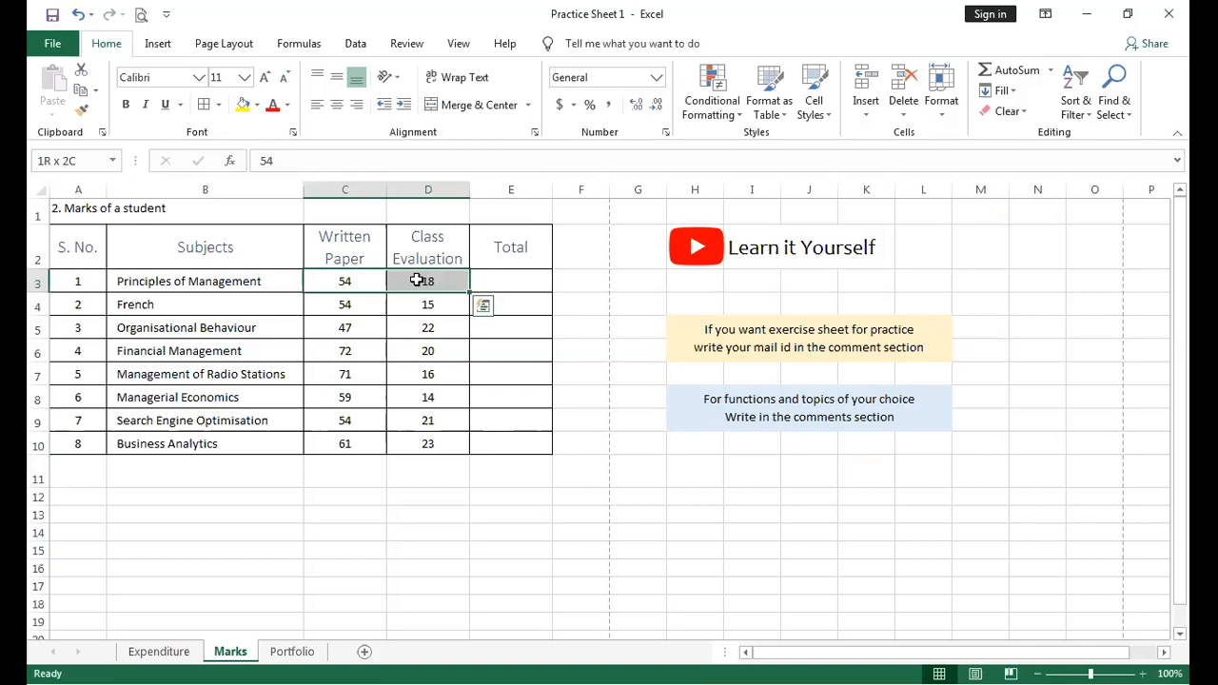
{"action": "left_click", "coordinate": [1010, 73]}
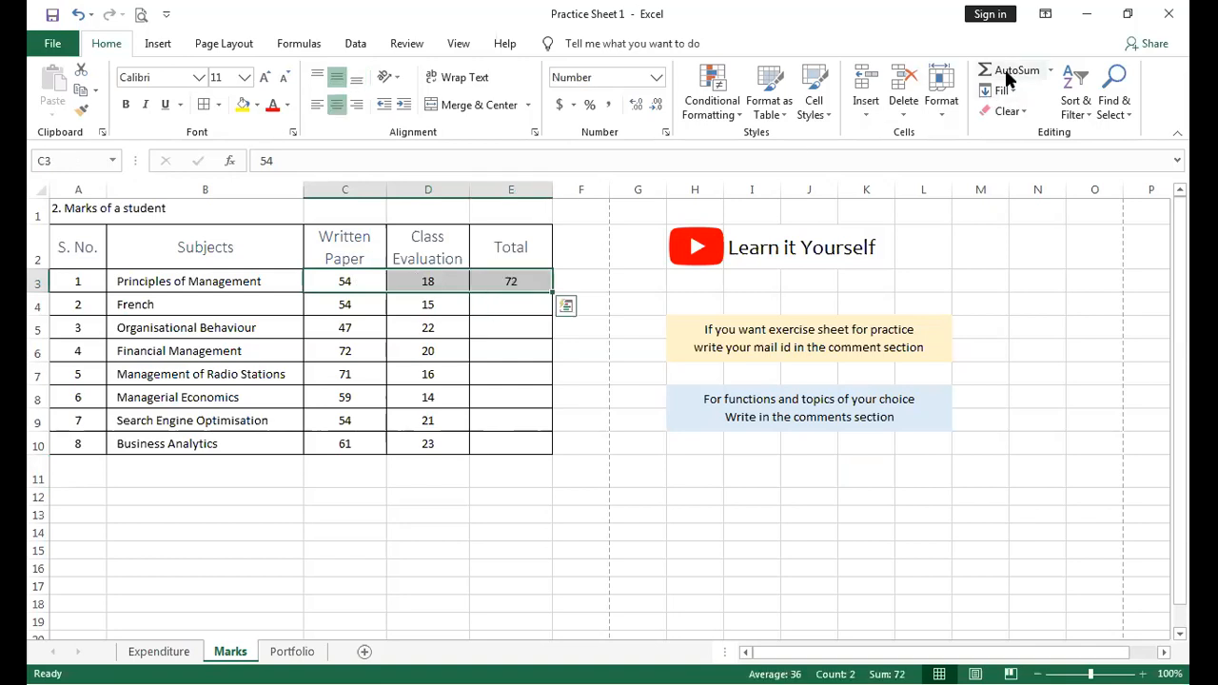
{"action": "left_click", "coordinate": [527, 276]}
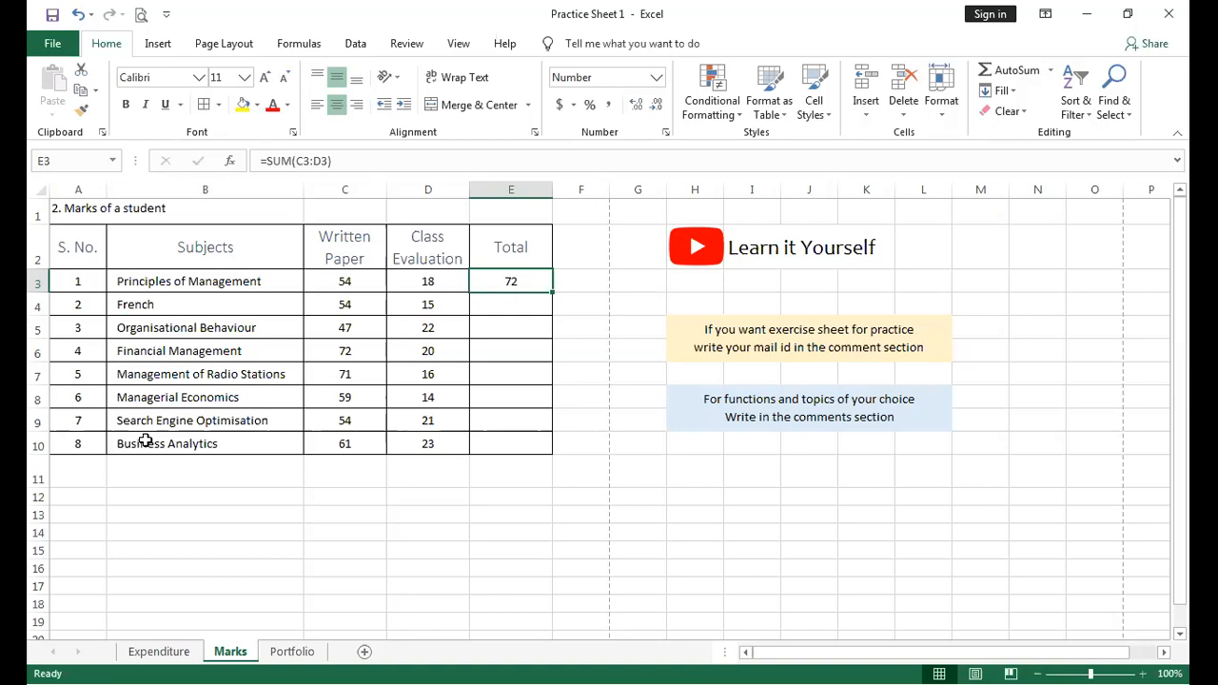
Enter the formula =sum(C4:D4) in E4 for French and fill it down the Total column to E10.
{"action": "left_click", "coordinate": [489, 299]}
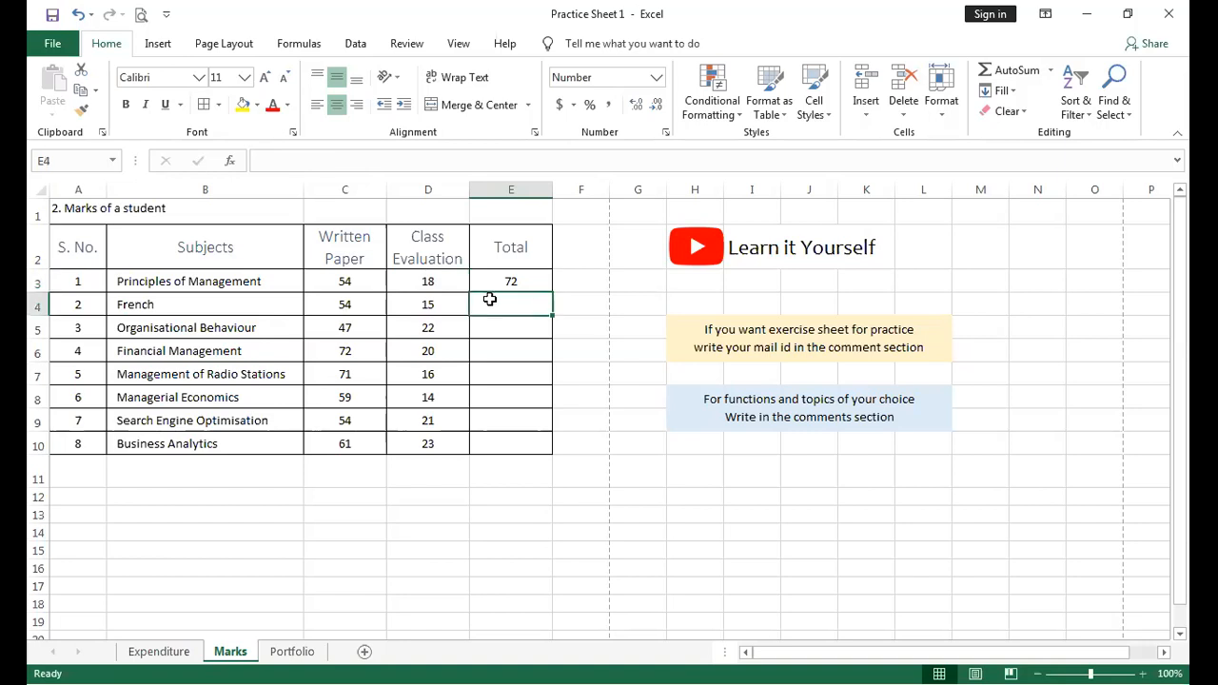
{"action": "type", "text": "="}
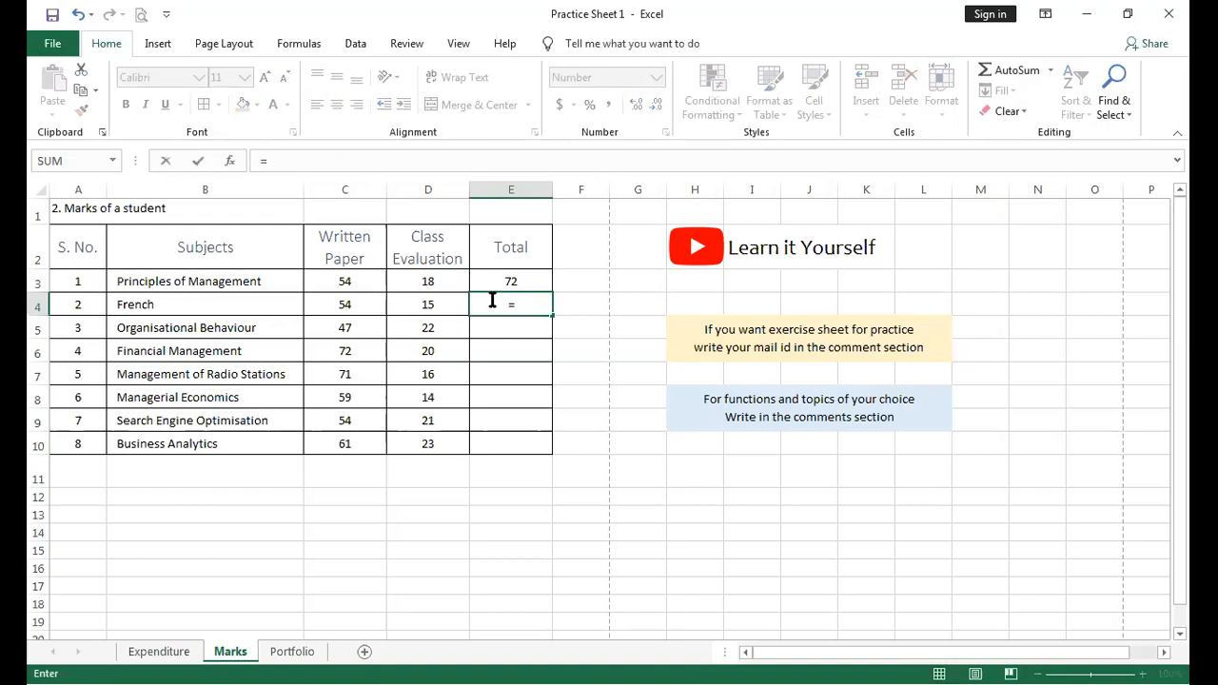
{"action": "type", "text": "sum("}
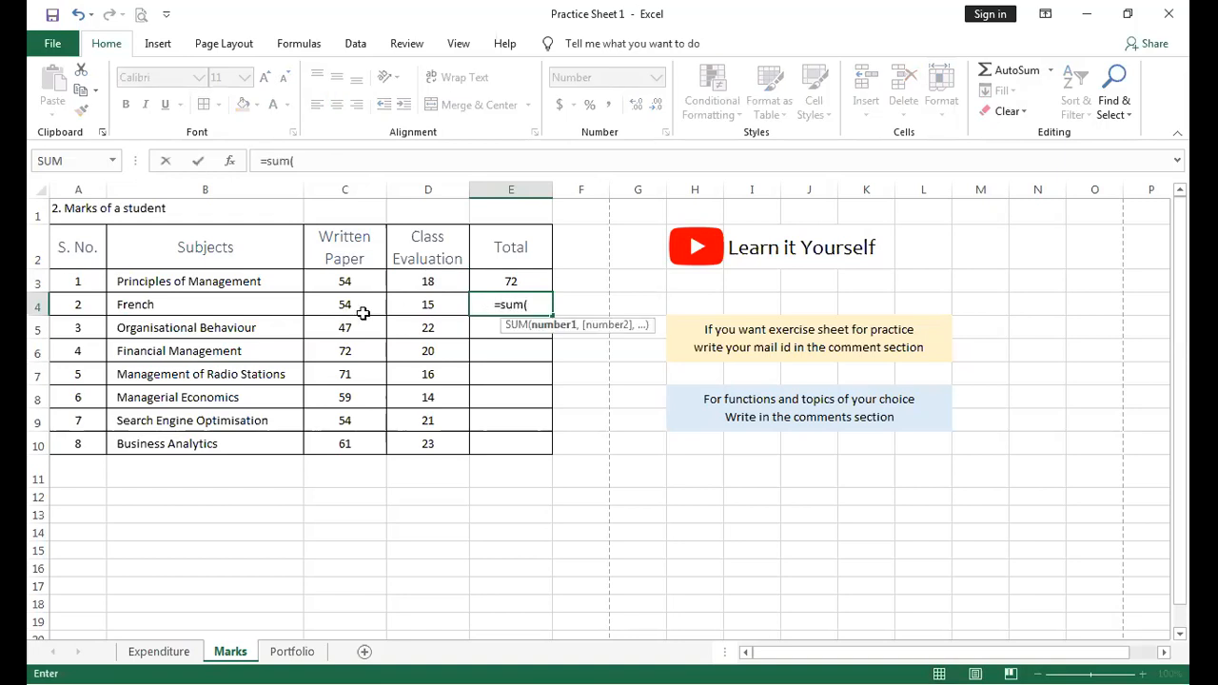
{"action": "left_click", "coordinate": [326, 307]}
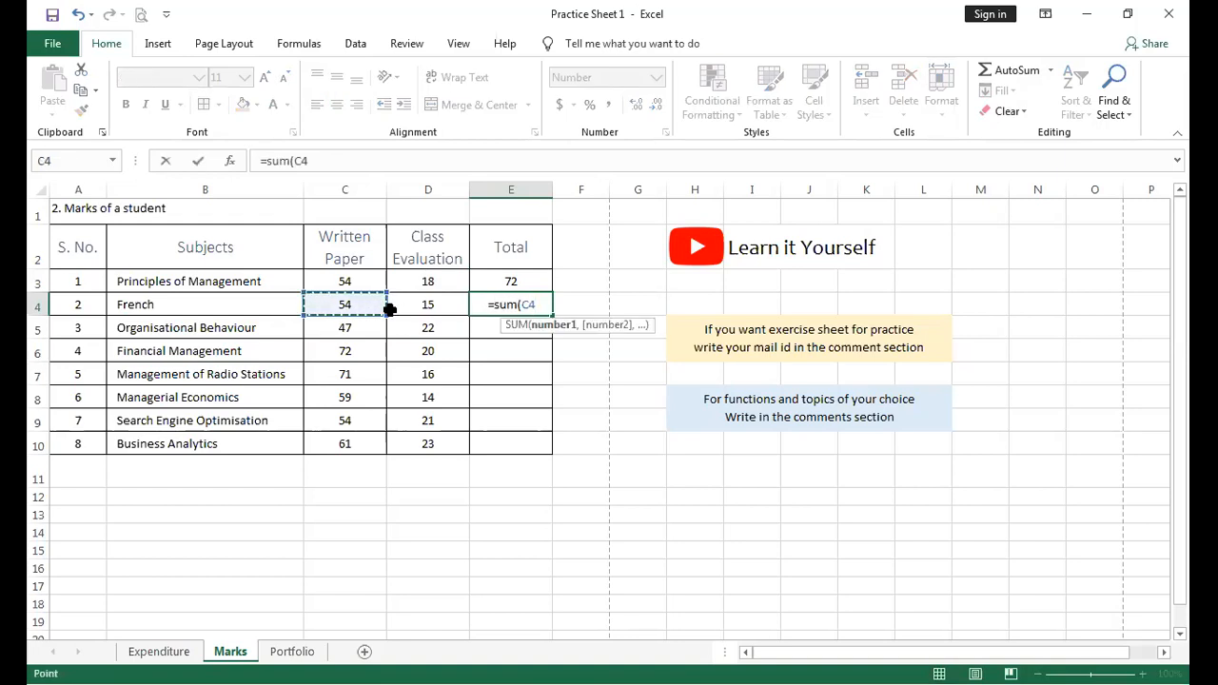
{"action": "left_click_drag", "start_coordinate": [390, 308], "coordinate": [399, 309]}
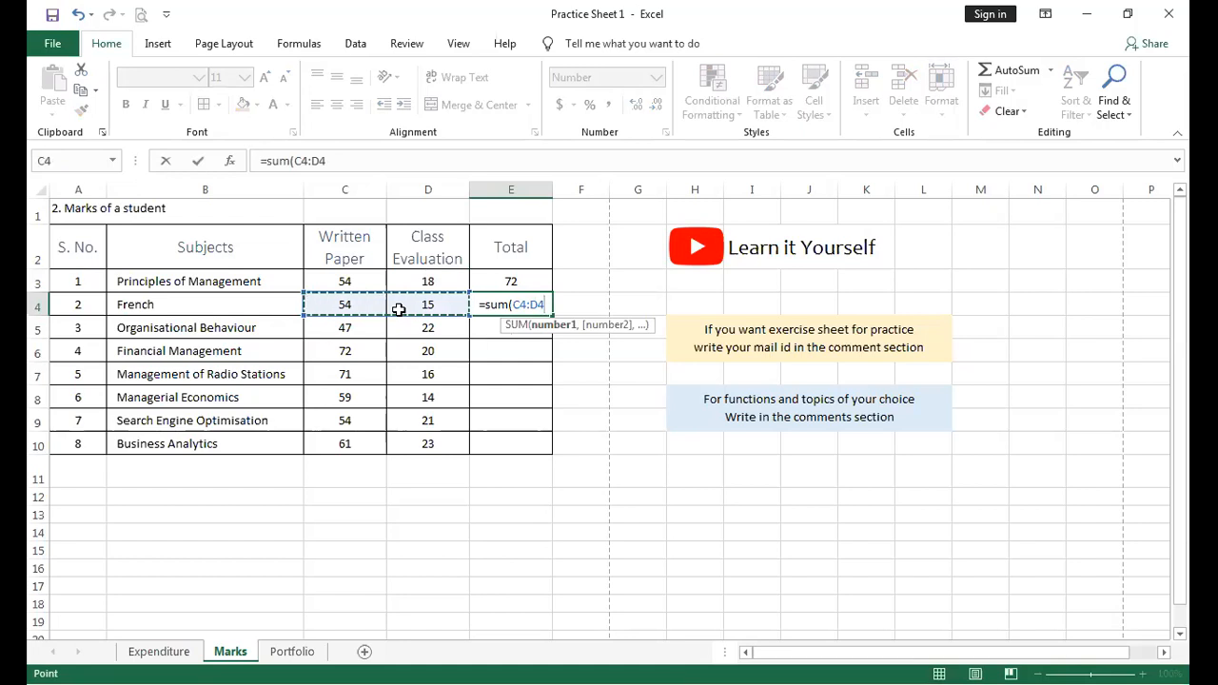
{"action": "type", "text": ")"}
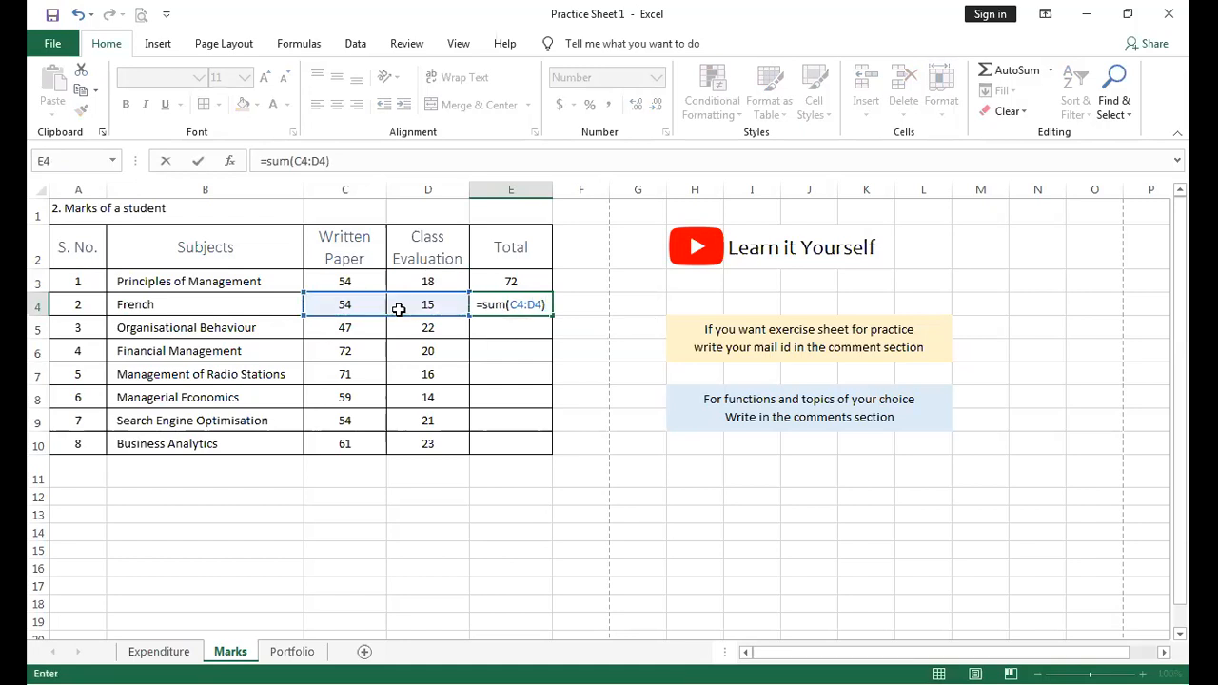
{"action": "key", "text": "Return"}
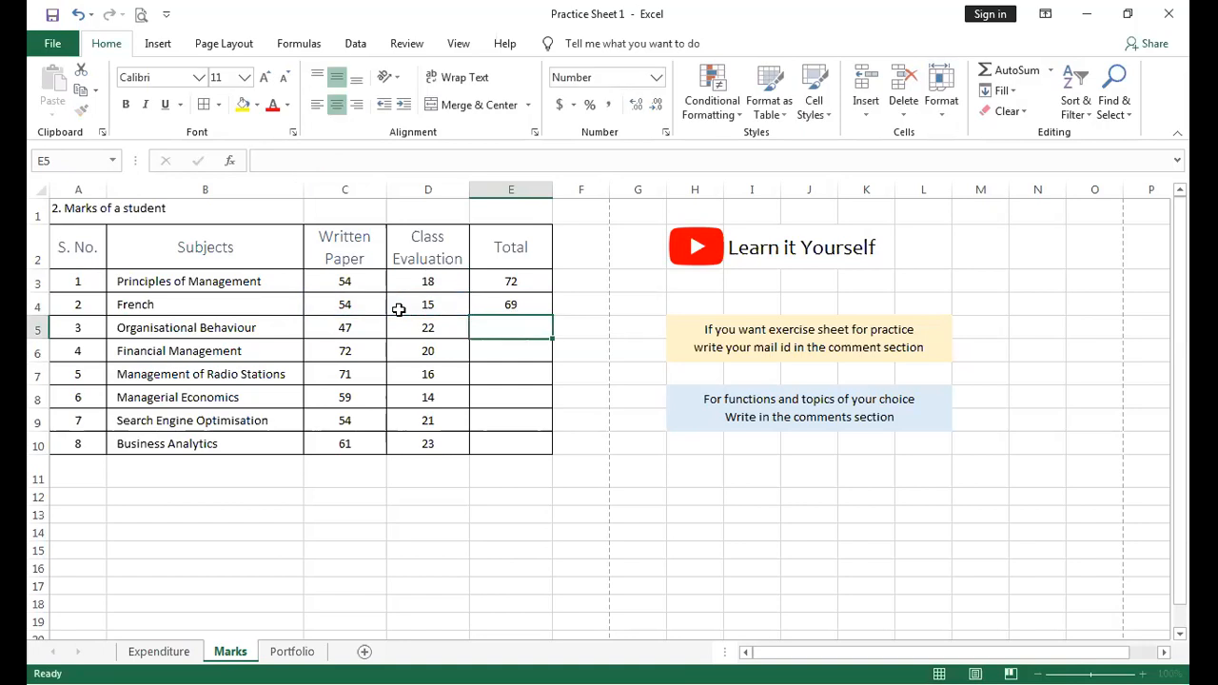
{"action": "left_click", "coordinate": [538, 302]}
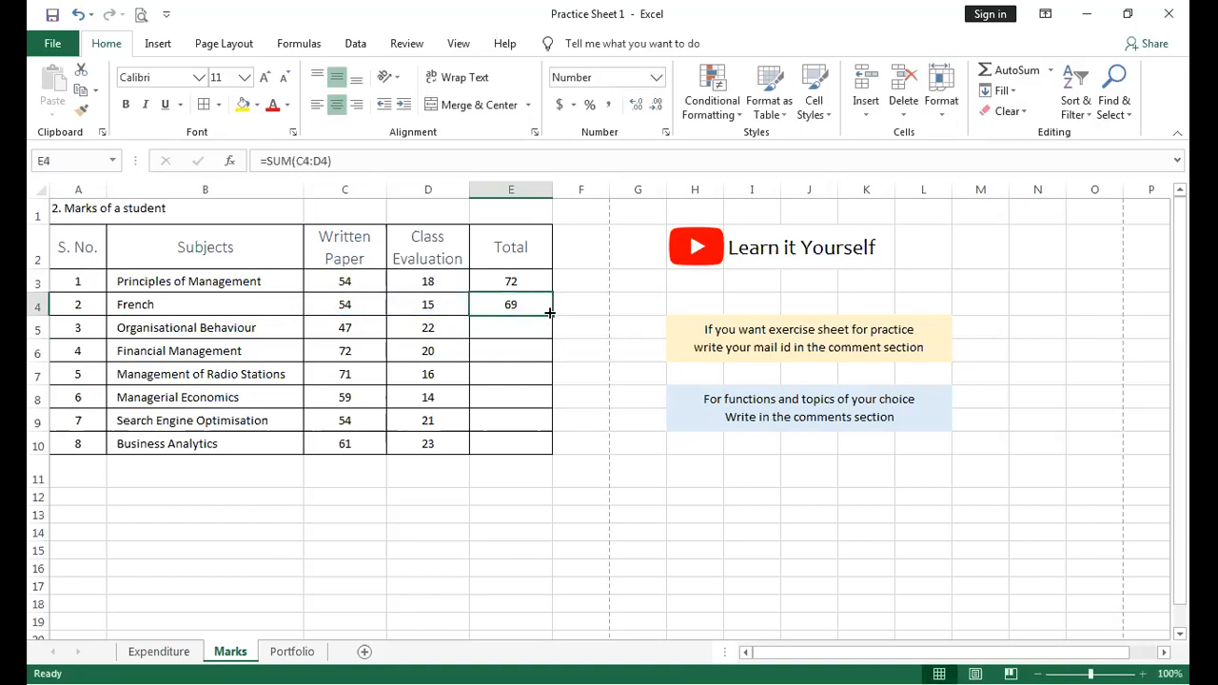
{"action": "left_click_drag", "start_coordinate": [551, 313], "coordinate": [551, 456]}
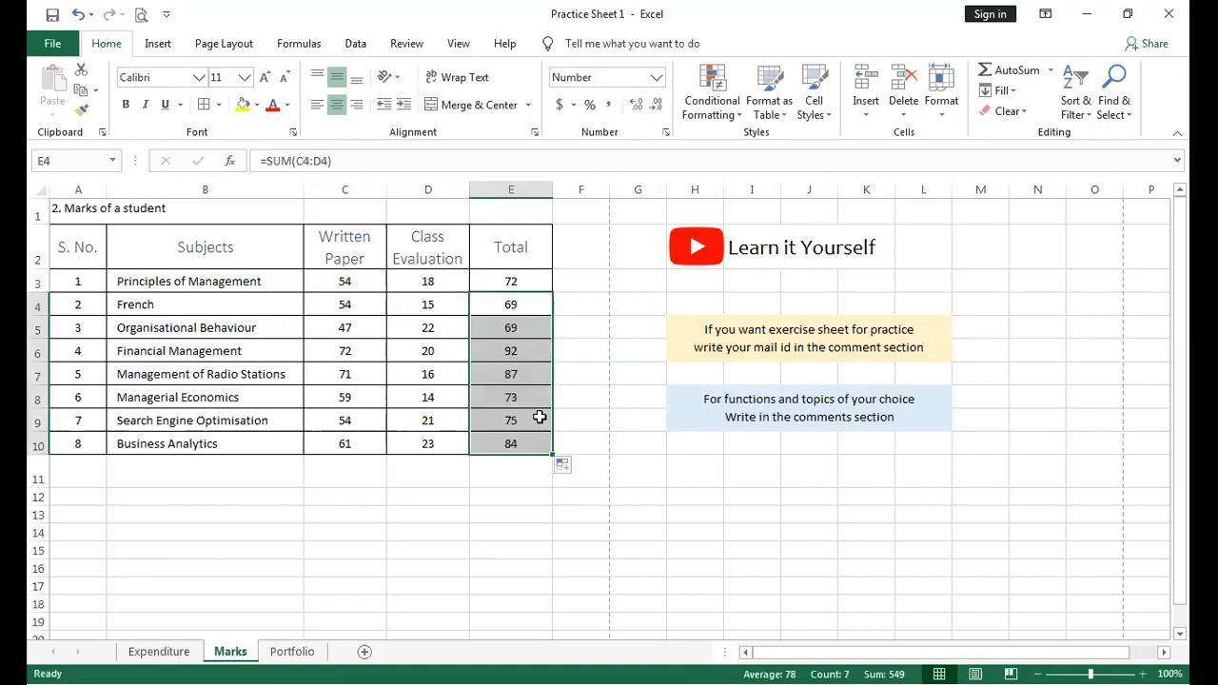
Examine the SUM formulas filled down the Total column, cell by cell from E5 to E10.
{"action": "left_click", "coordinate": [515, 328]}
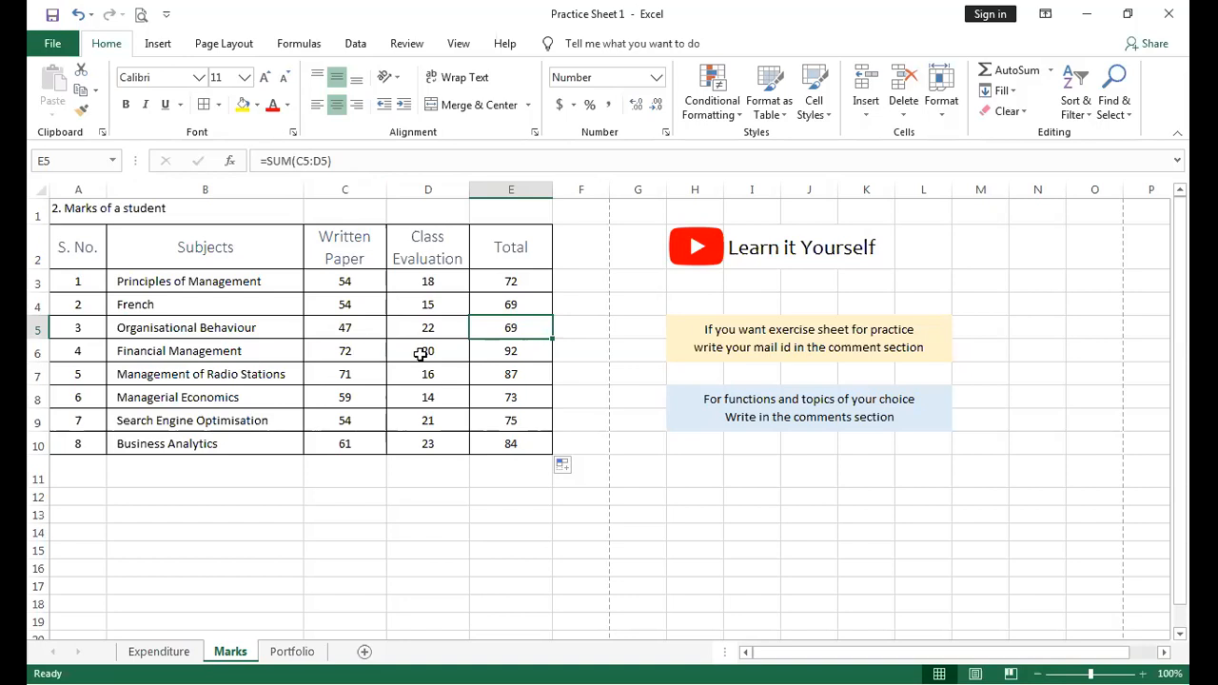
{"action": "left_click", "coordinate": [502, 350]}
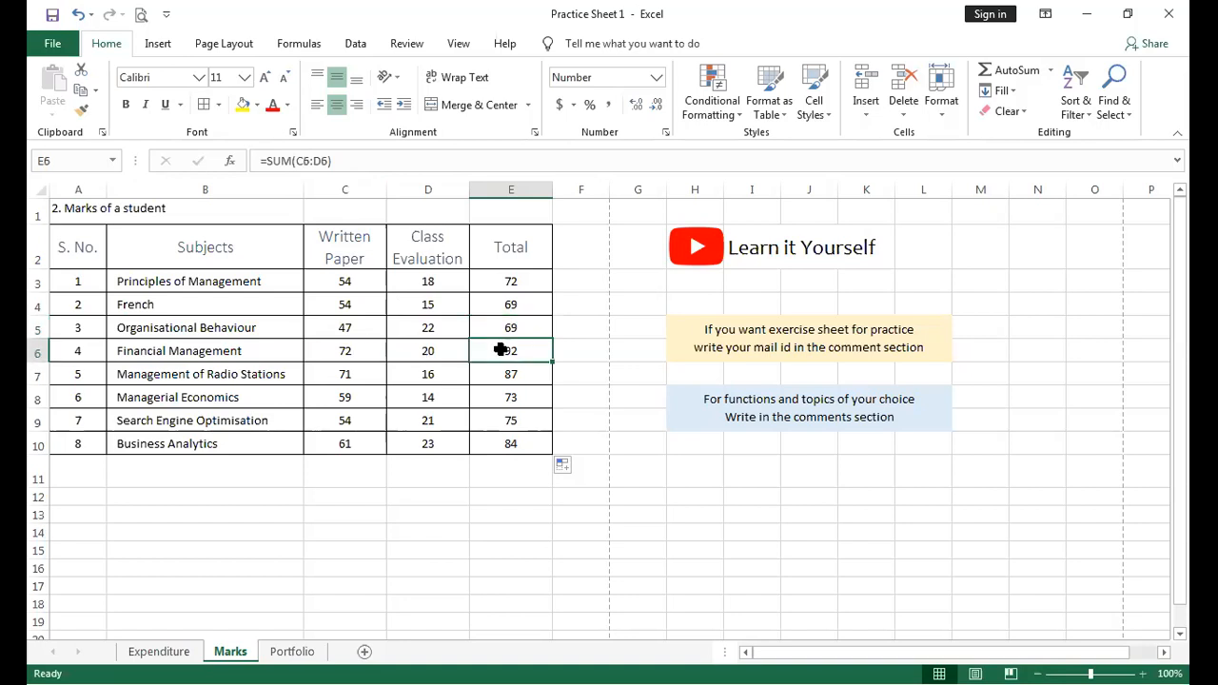
{"action": "key", "text": "Down"}
{"action": "key", "text": "Down"}
{"action": "key", "text": "Down"}
{"action": "key", "text": "Down"}
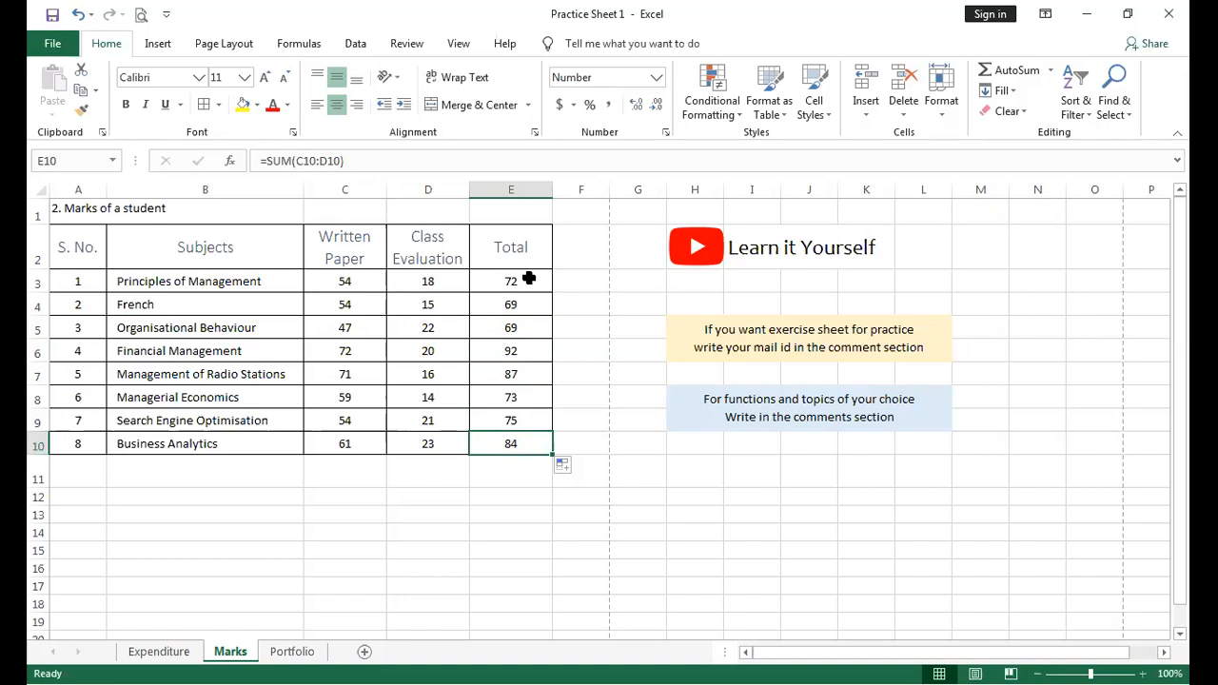
{"action": "left_click", "coordinate": [493, 466]}
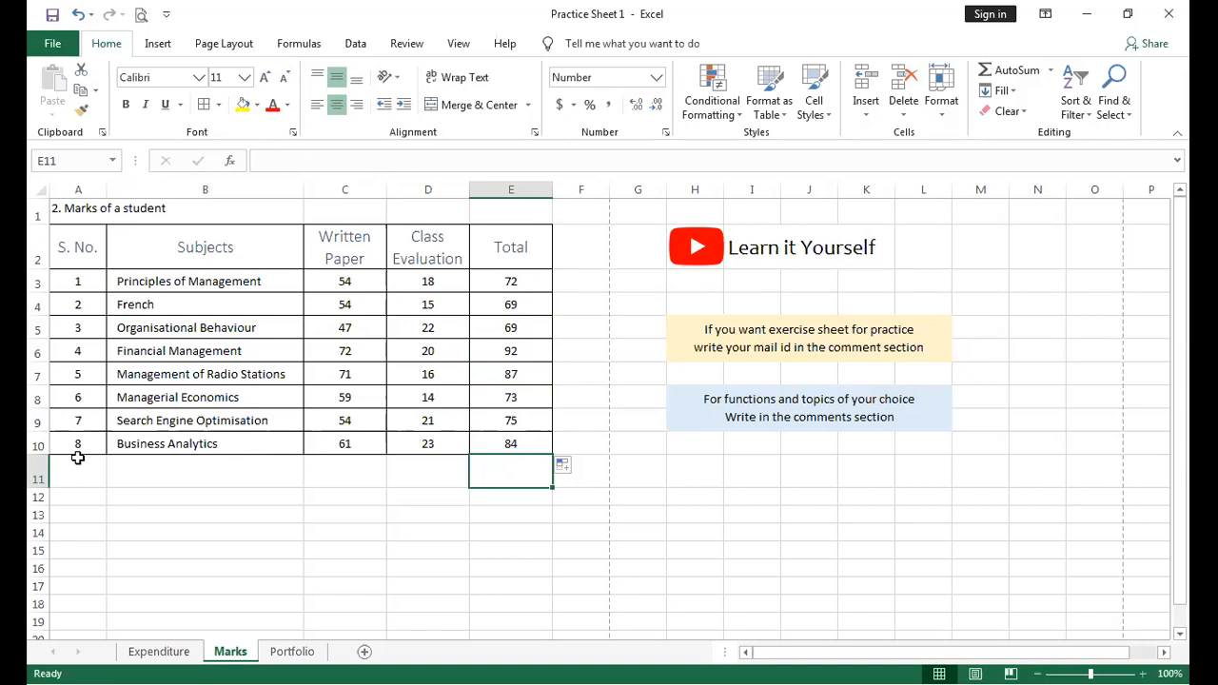
{"action": "left_click", "coordinate": [449, 479]}
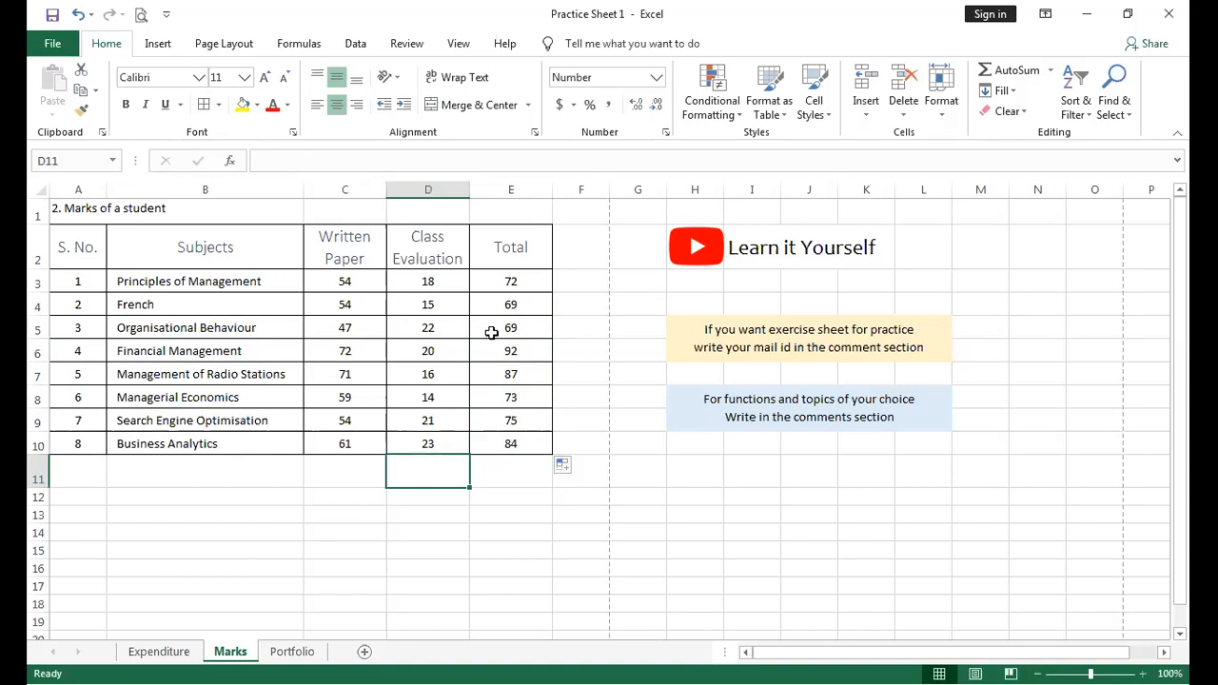
{"action": "left_click_drag", "start_coordinate": [510, 281], "coordinate": [506, 440]}
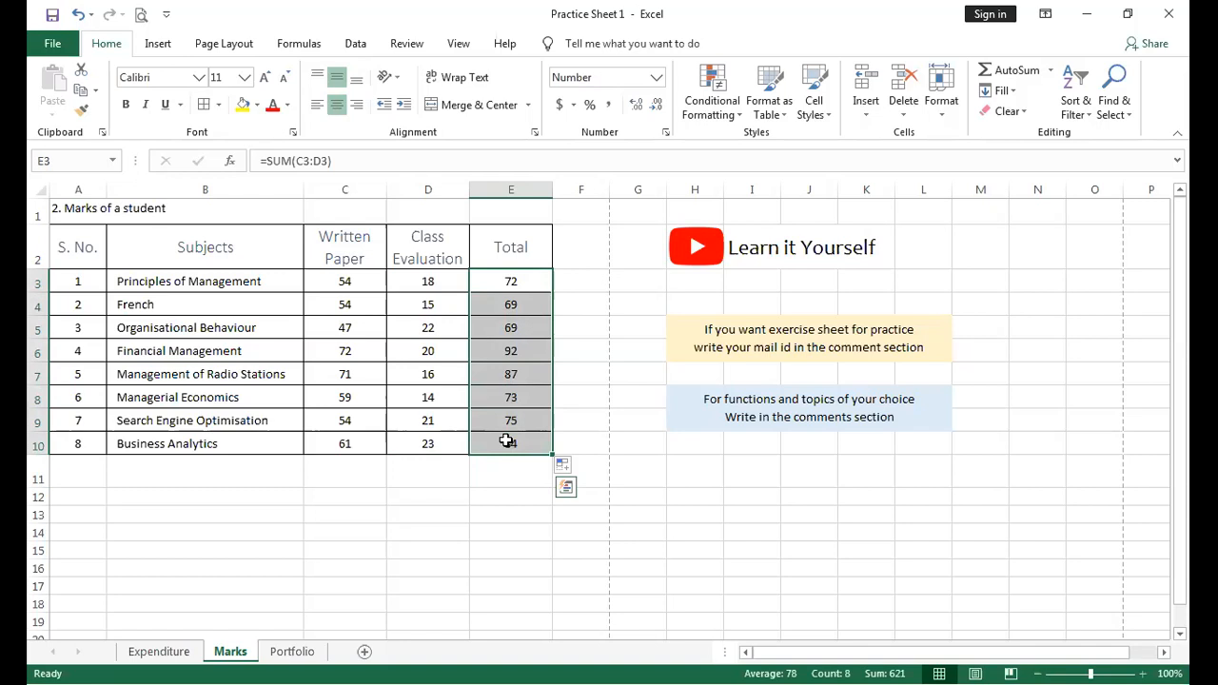
{"action": "left_click", "coordinate": [493, 348]}
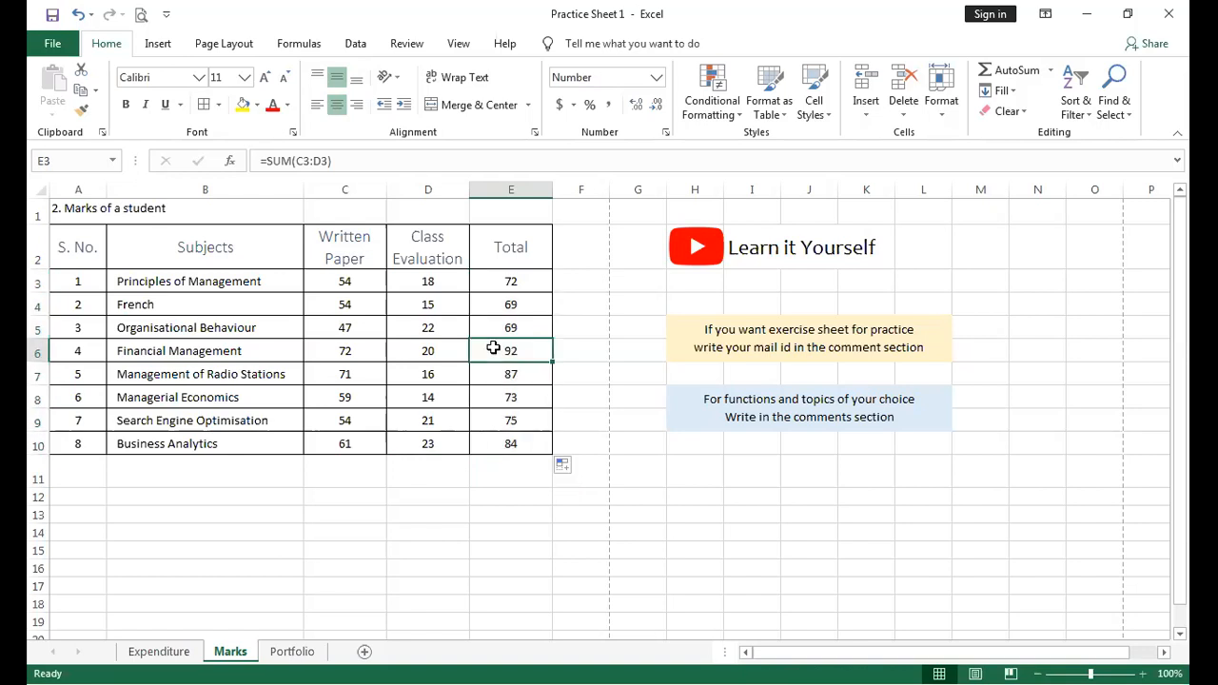
{"action": "left_click", "coordinate": [539, 451]}
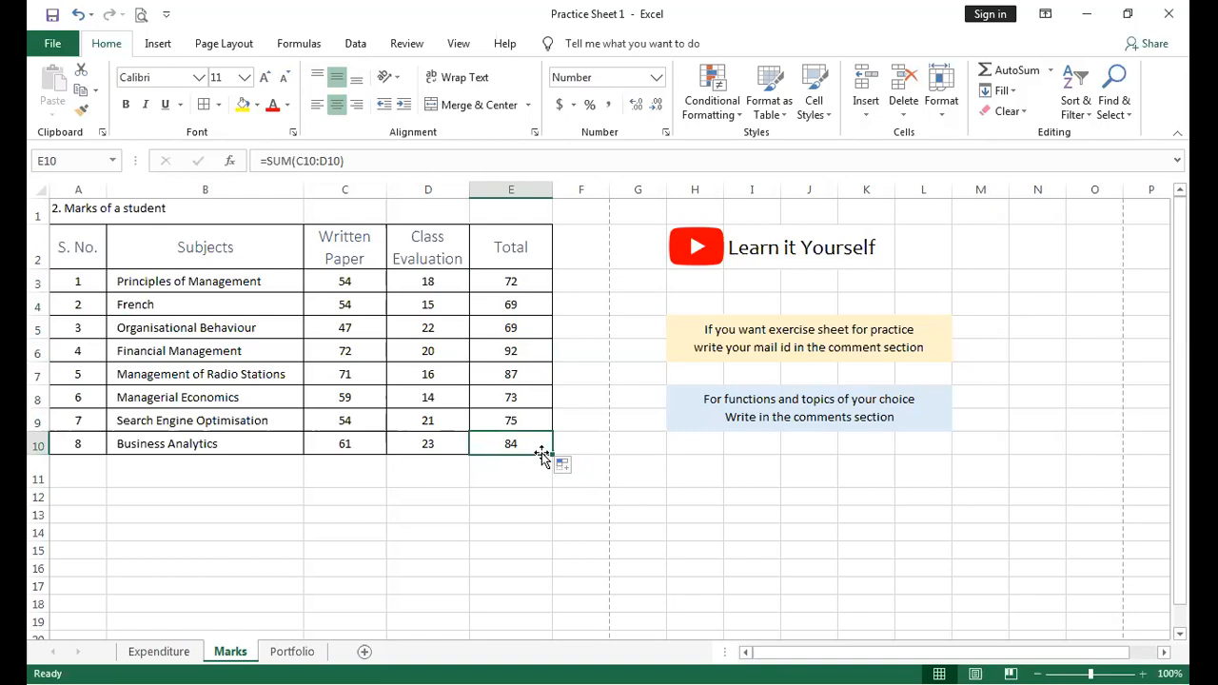
{"action": "left_click", "coordinate": [528, 336]}
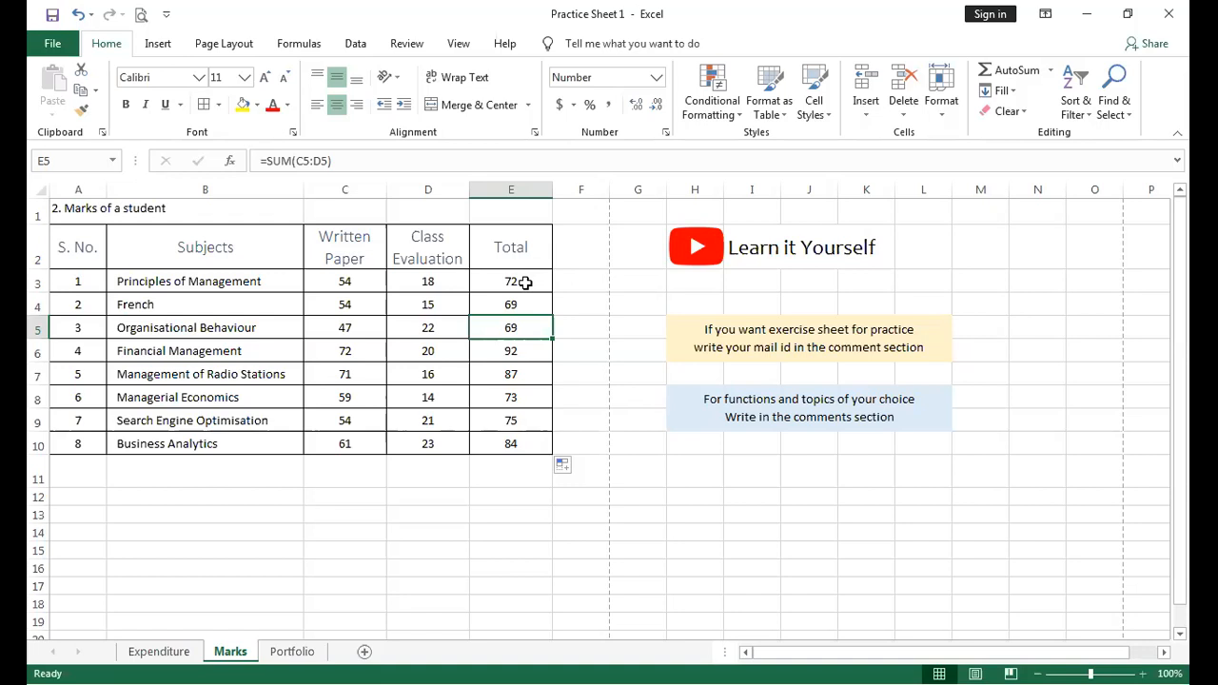
Enter the formula =sum(e3:e10) in E11 to total all subjects' marks, and check it against the Total column.
{"action": "left_click", "coordinate": [512, 464]}
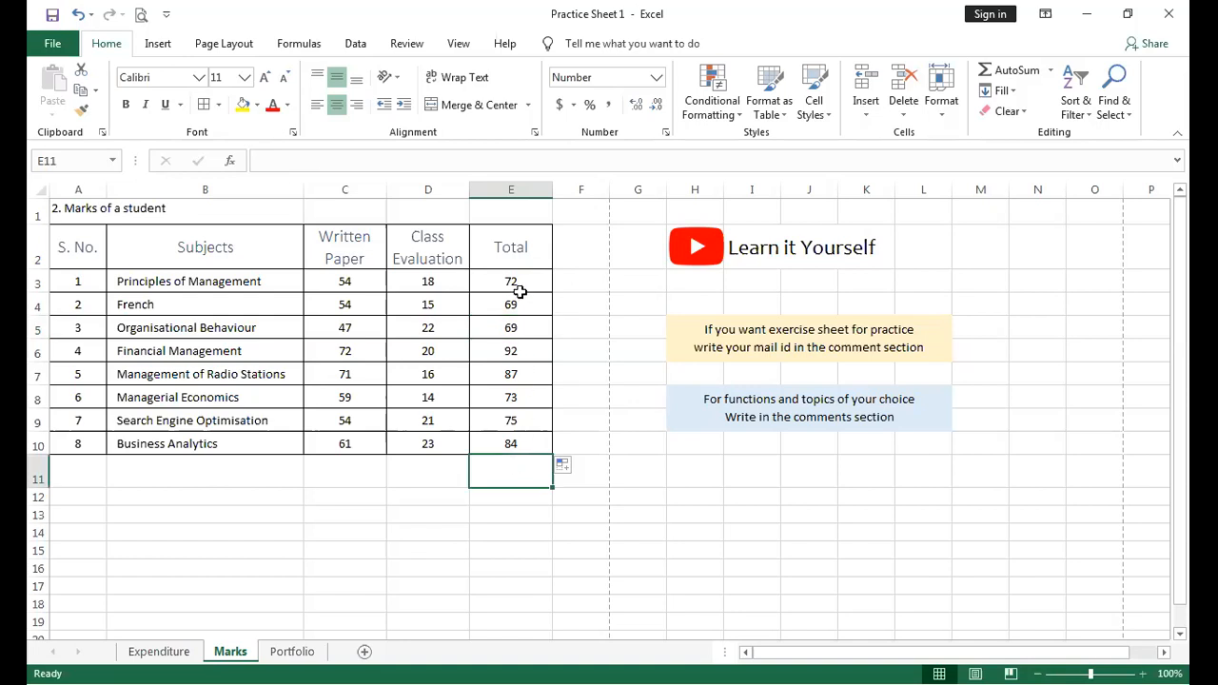
{"action": "left_click_drag", "start_coordinate": [522, 281], "coordinate": [507, 444]}
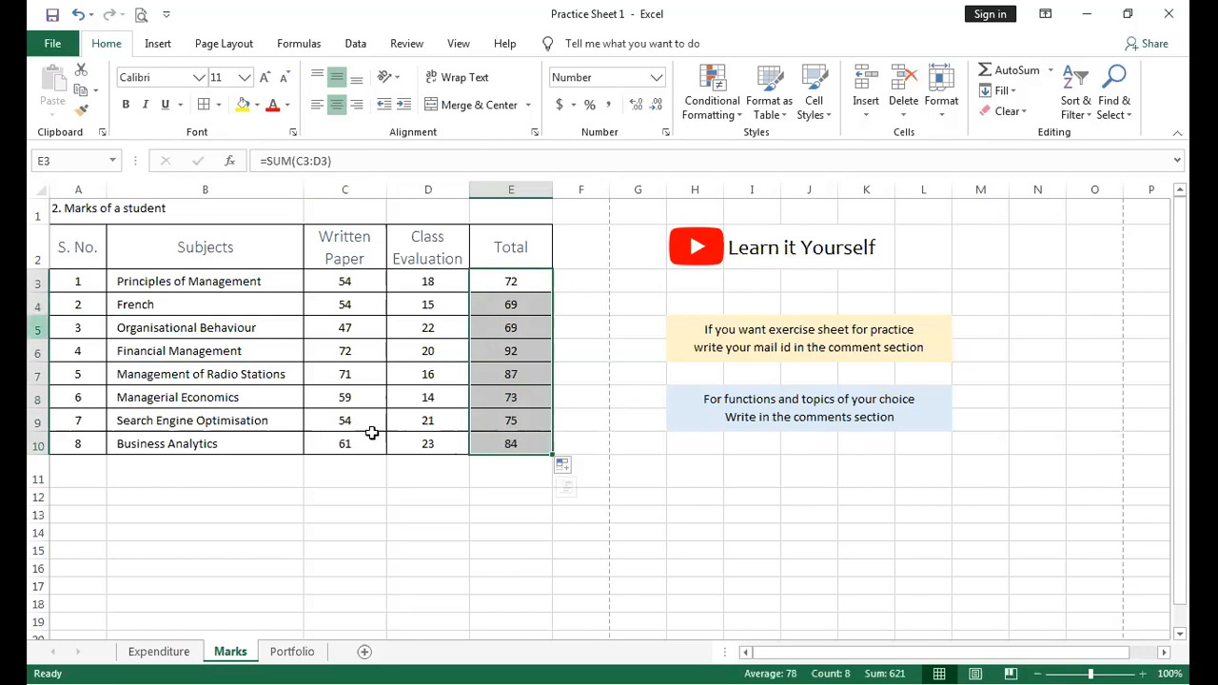
{"action": "left_click", "coordinate": [526, 468]}
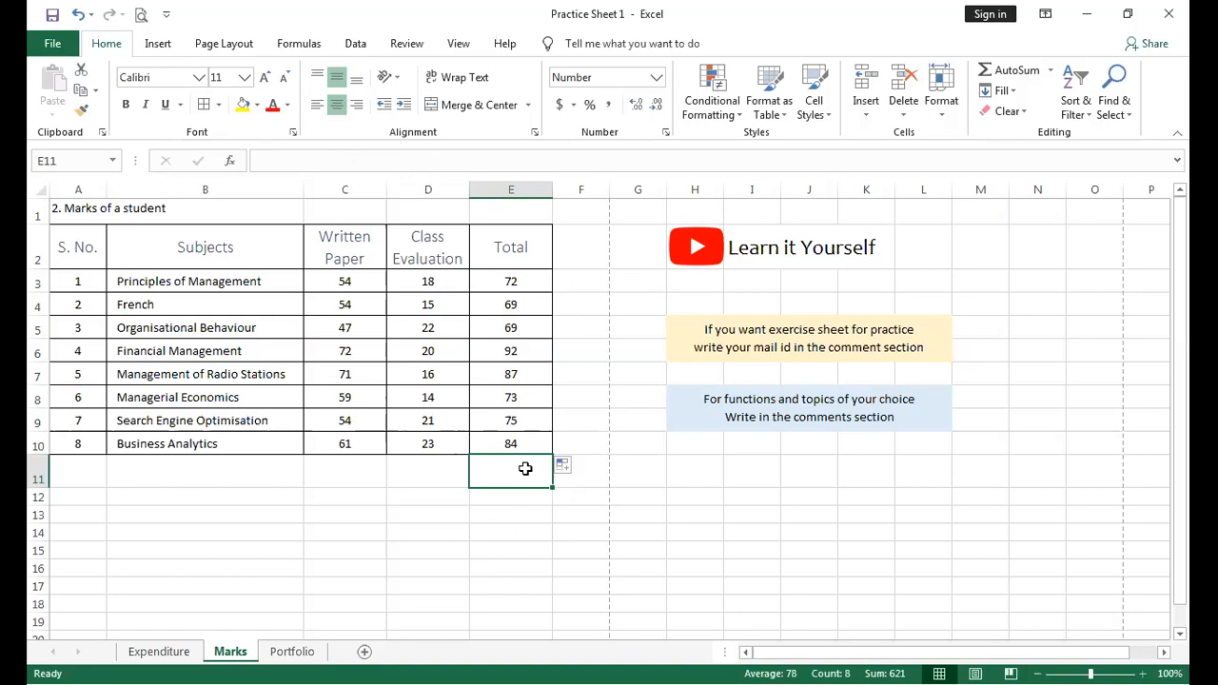
{"action": "type", "text": "="}
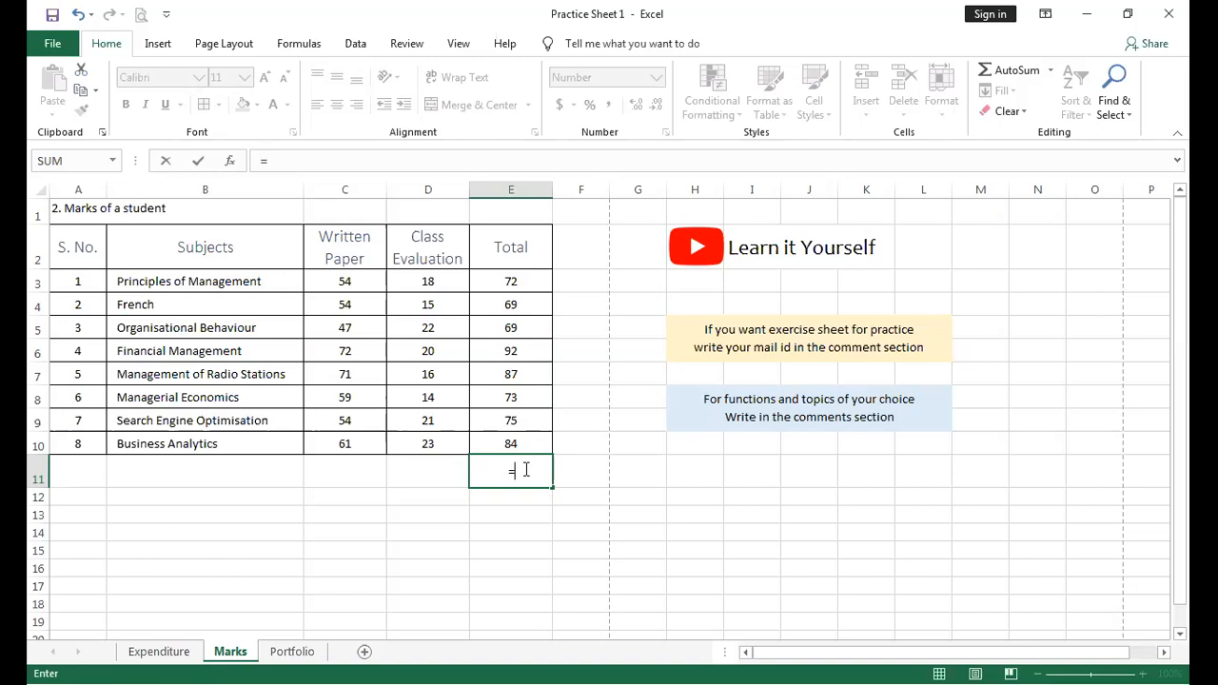
{"action": "type", "text": "sum"}
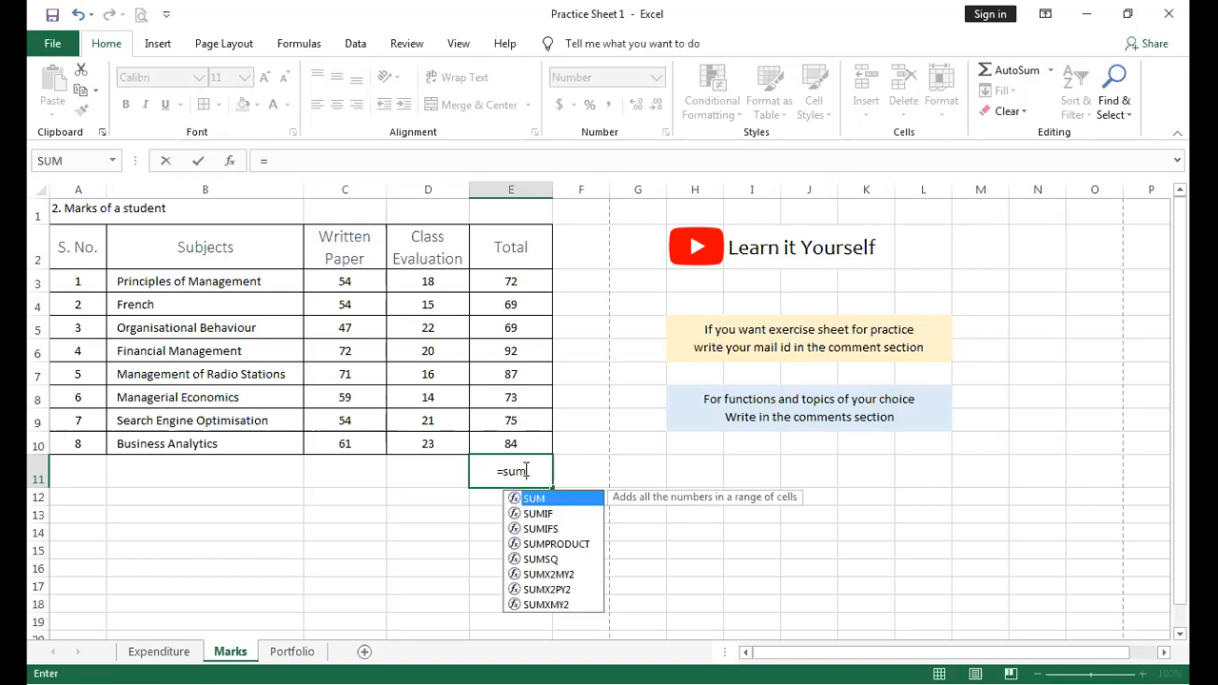
{"action": "type", "text": "("}
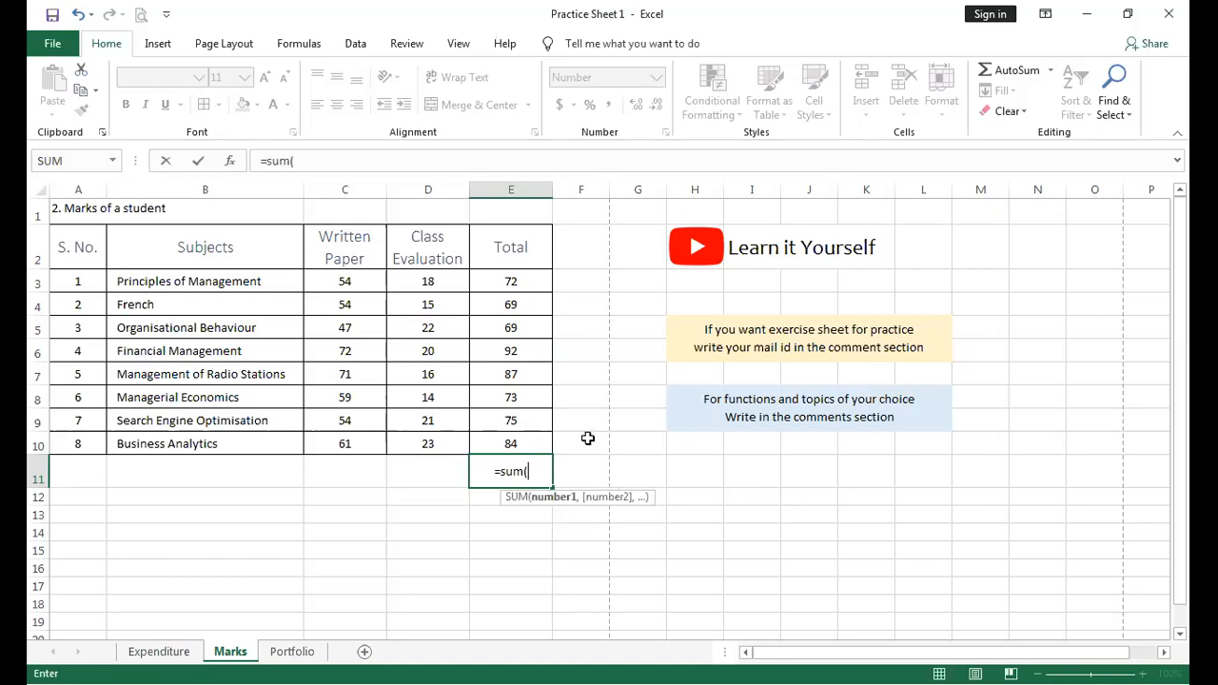
{"action": "type", "text": "e3:"}
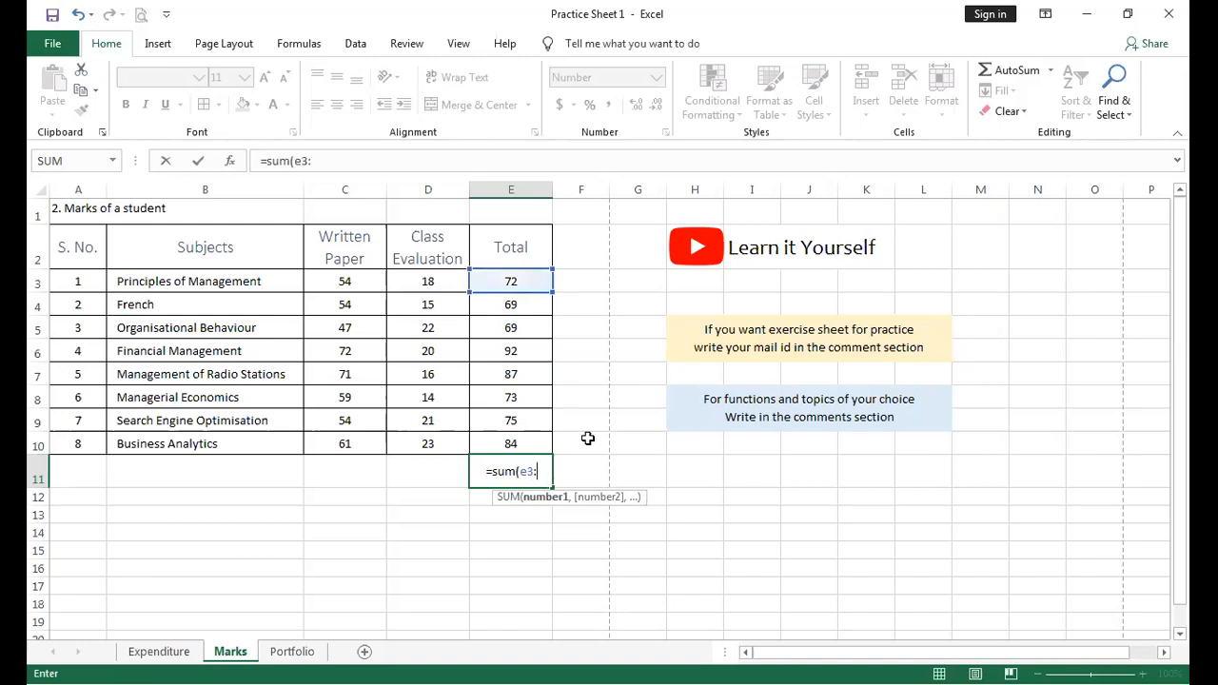
{"action": "type", "text": "e10)"}
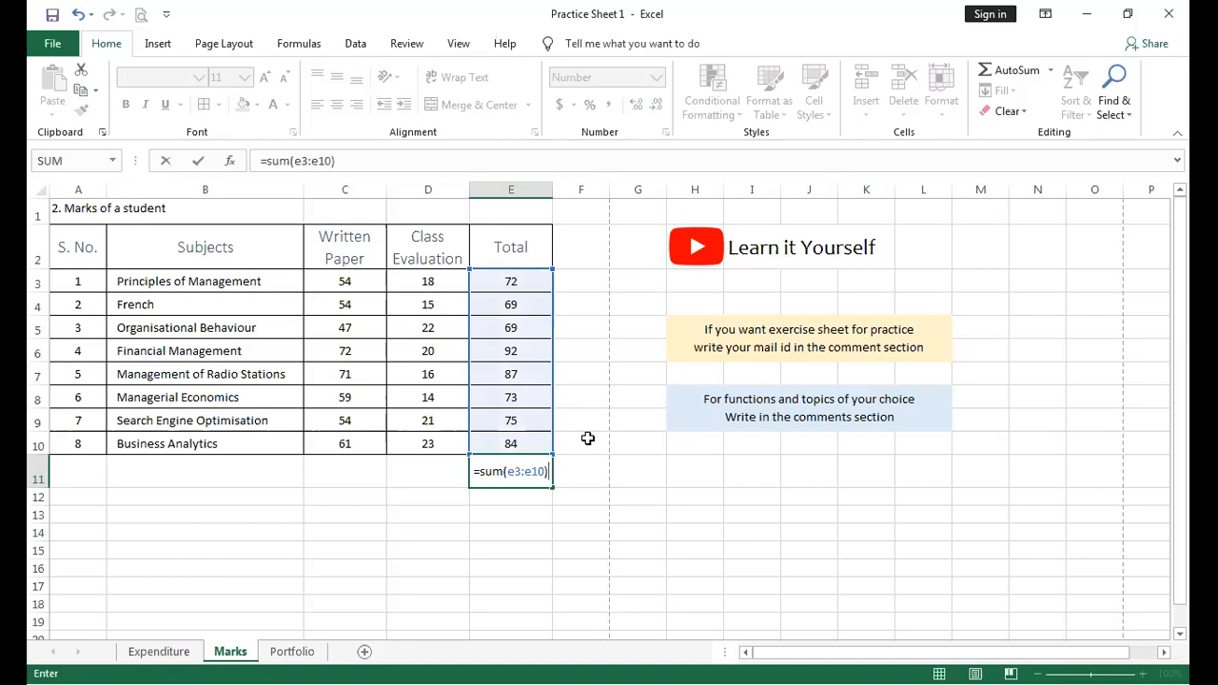
{"action": "key", "text": "Return"}
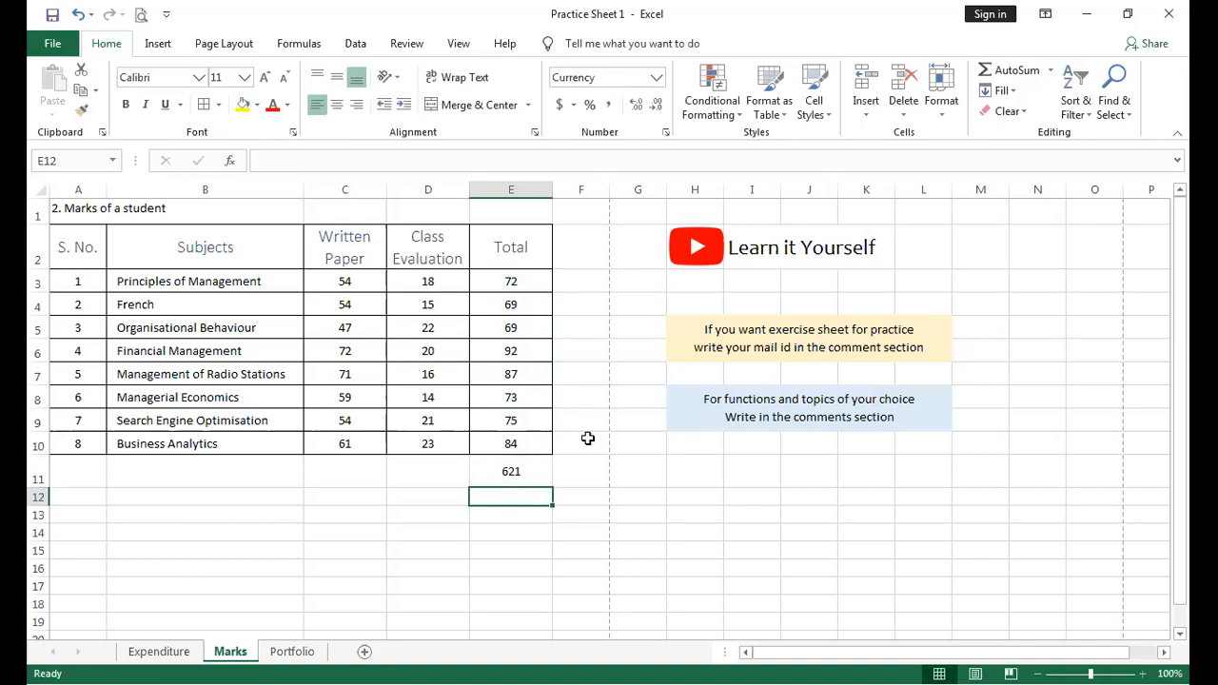
{"action": "left_click", "coordinate": [532, 285]}
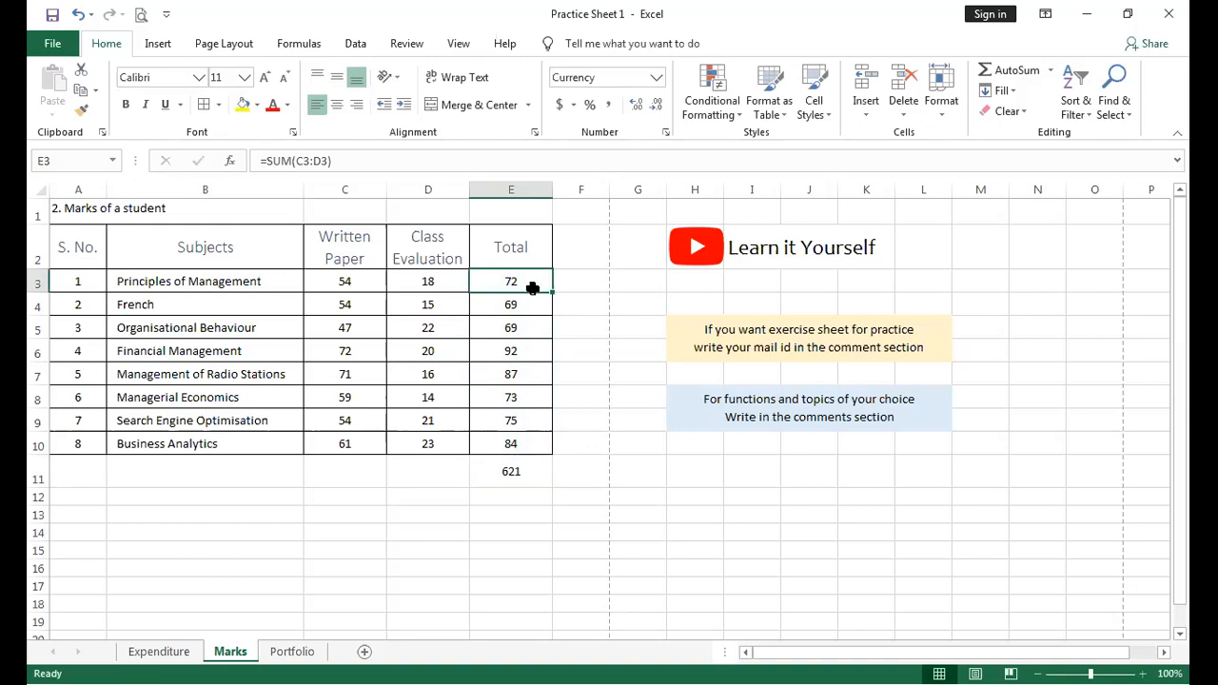
{"action": "left_click", "coordinate": [511, 466]}
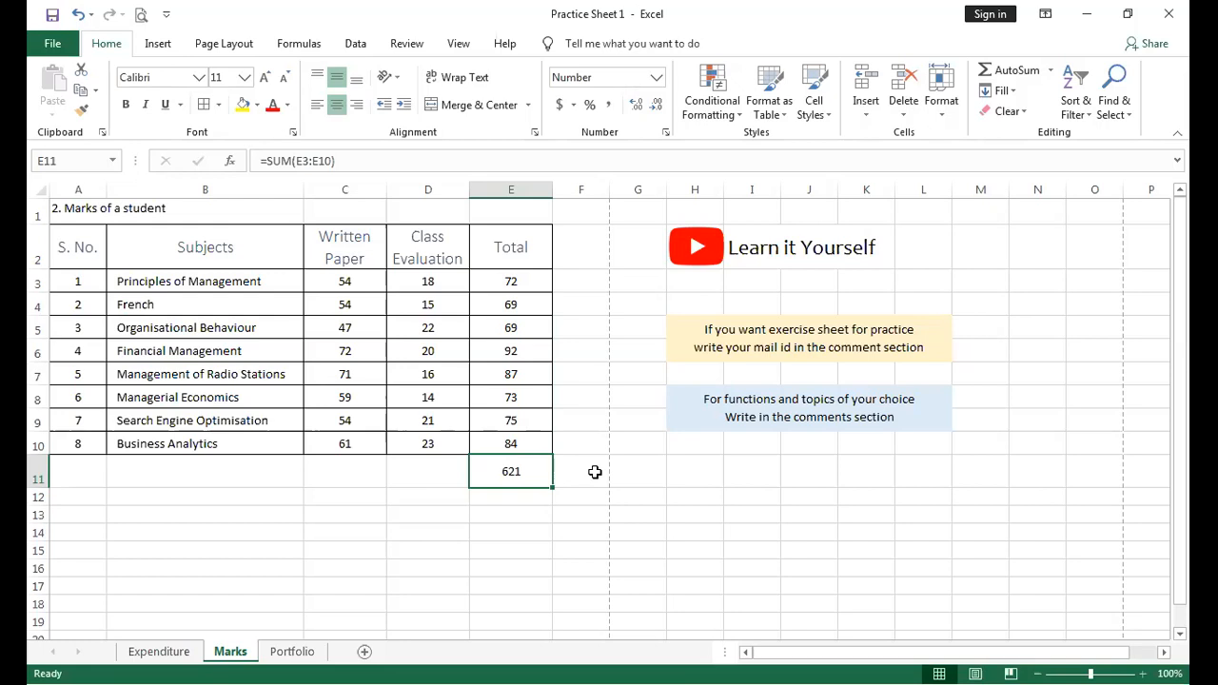
On the Portfolio sheet, replace the Mutual Fund column heading in B2 with Anenue.
{"action": "left_click", "coordinate": [295, 652]}
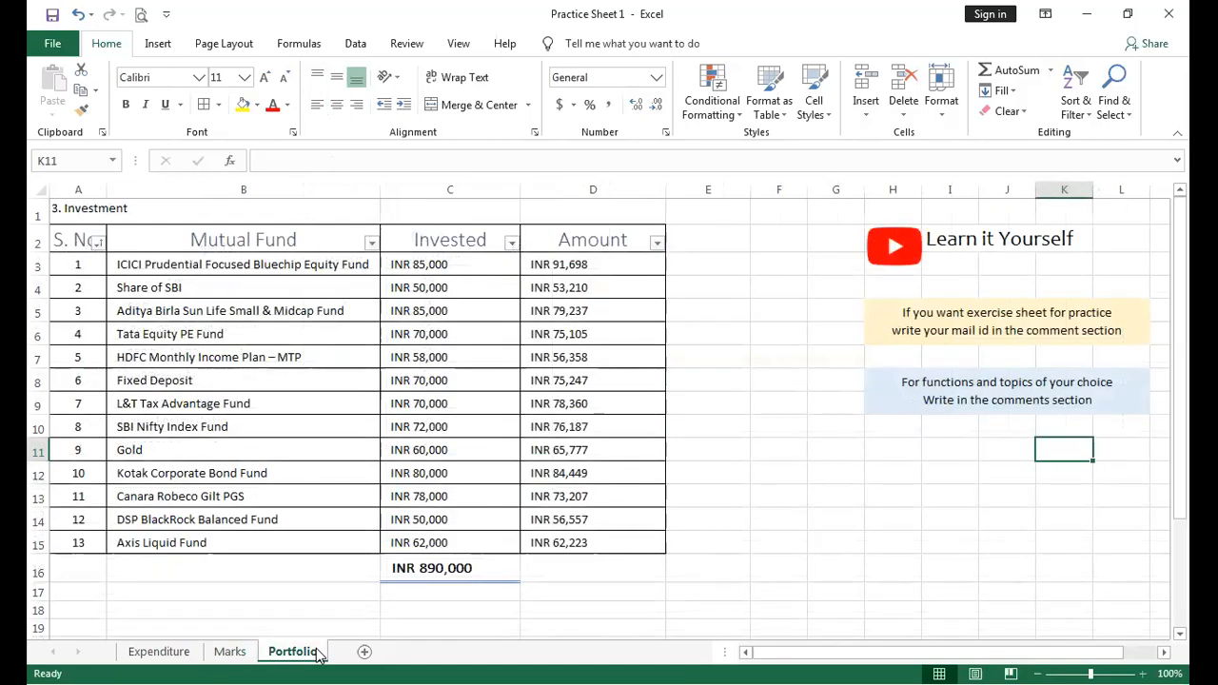
{"action": "left_click", "coordinate": [450, 268]}
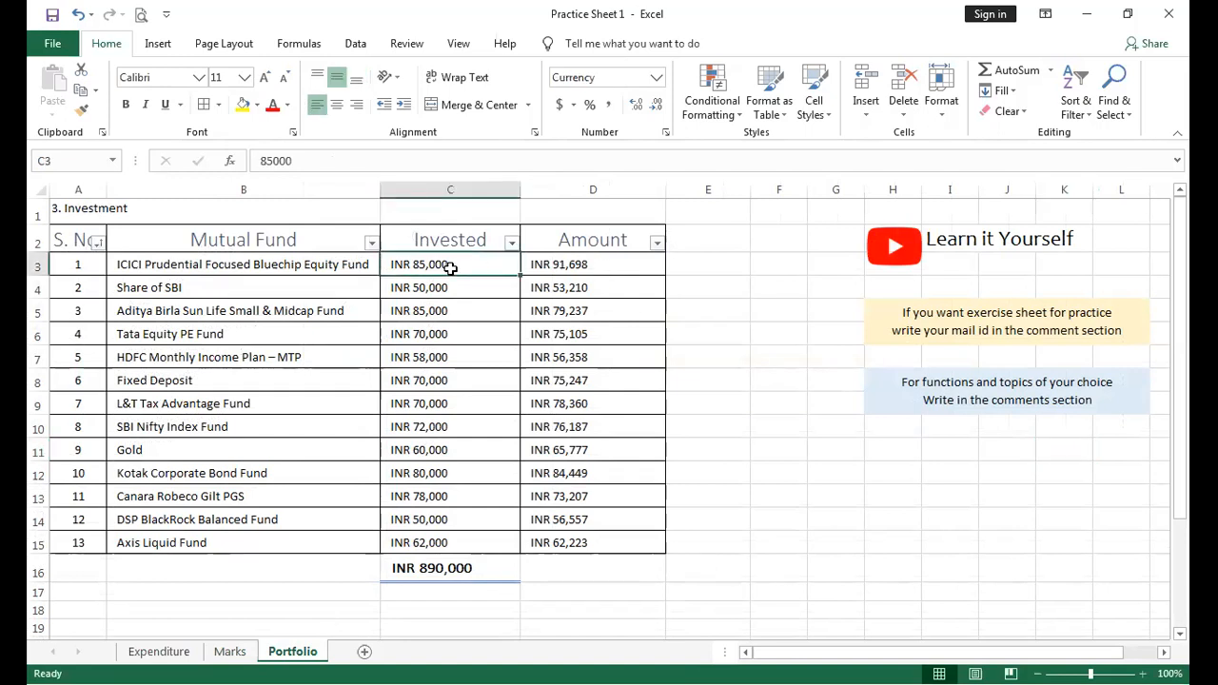
{"action": "left_click", "coordinate": [443, 571]}
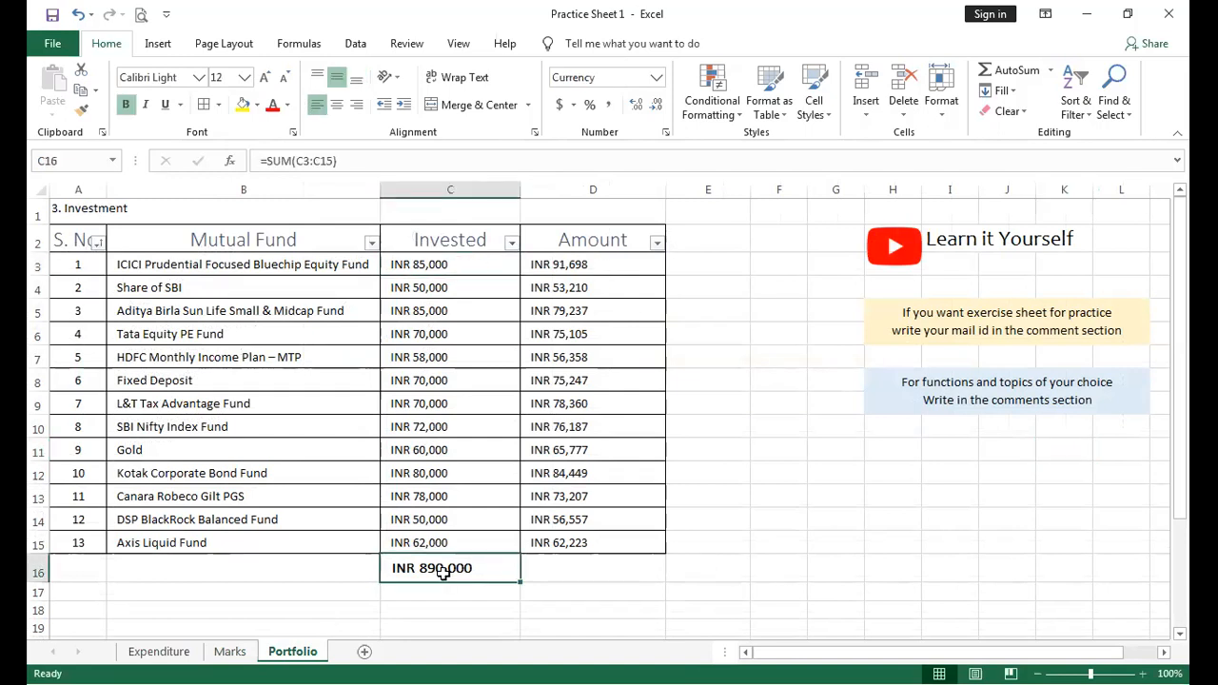
{"action": "left_click", "coordinate": [443, 270]}
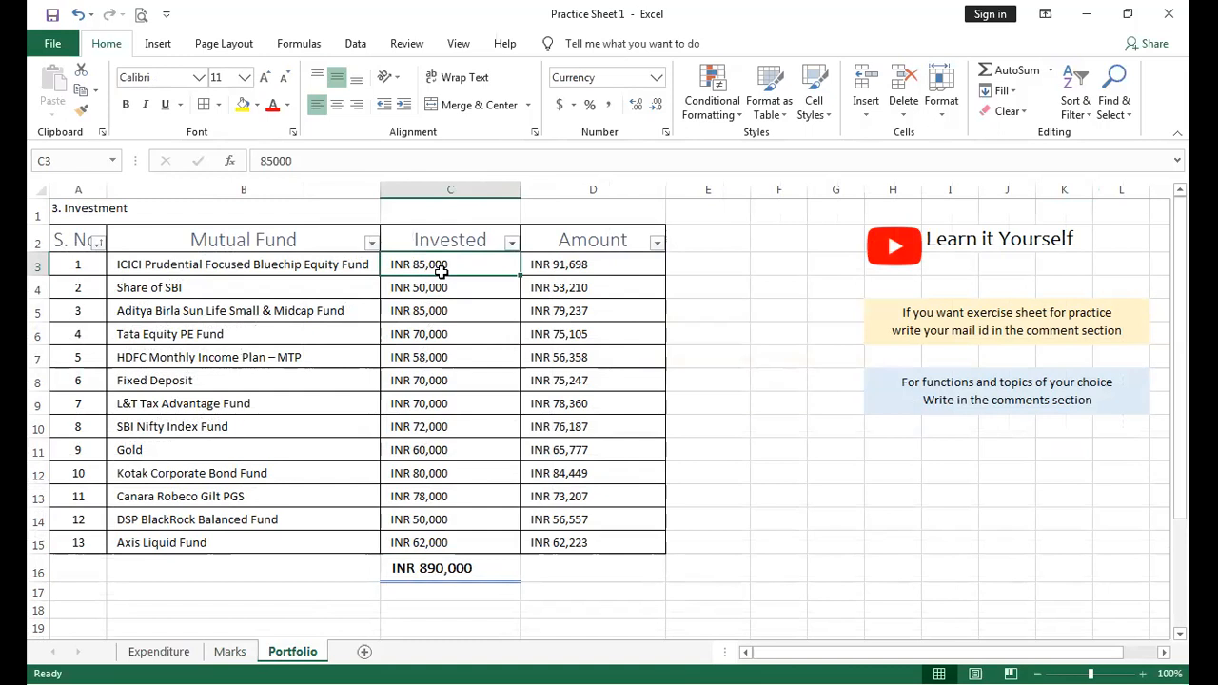
{"action": "left_click", "coordinate": [338, 241]}
{"action": "type", "text": "Ane"}
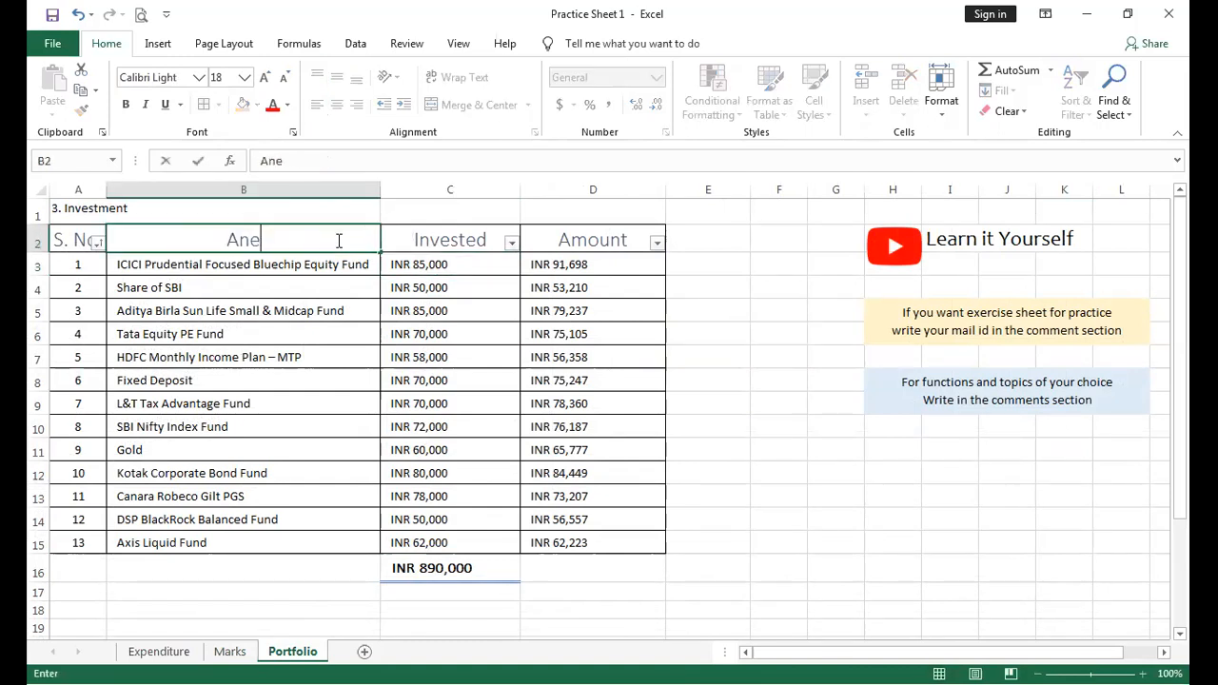
{"action": "type", "text": "nue"}
{"action": "key", "text": "Return"}
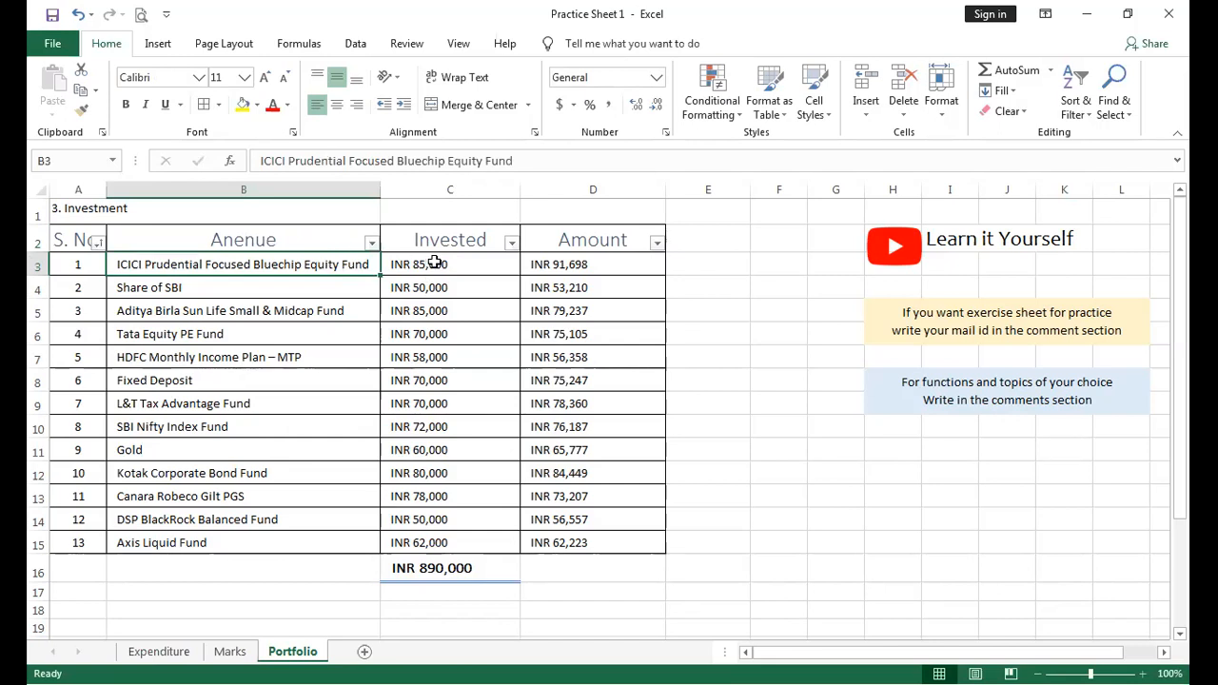
Compare the Invested and Amount values of individual investments, including the ICICI fund, Gold and Fixed Deposit.
{"action": "left_click", "coordinate": [507, 270]}
{"action": "left_click_drag", "start_coordinate": [508, 270], "coordinate": [603, 544]}
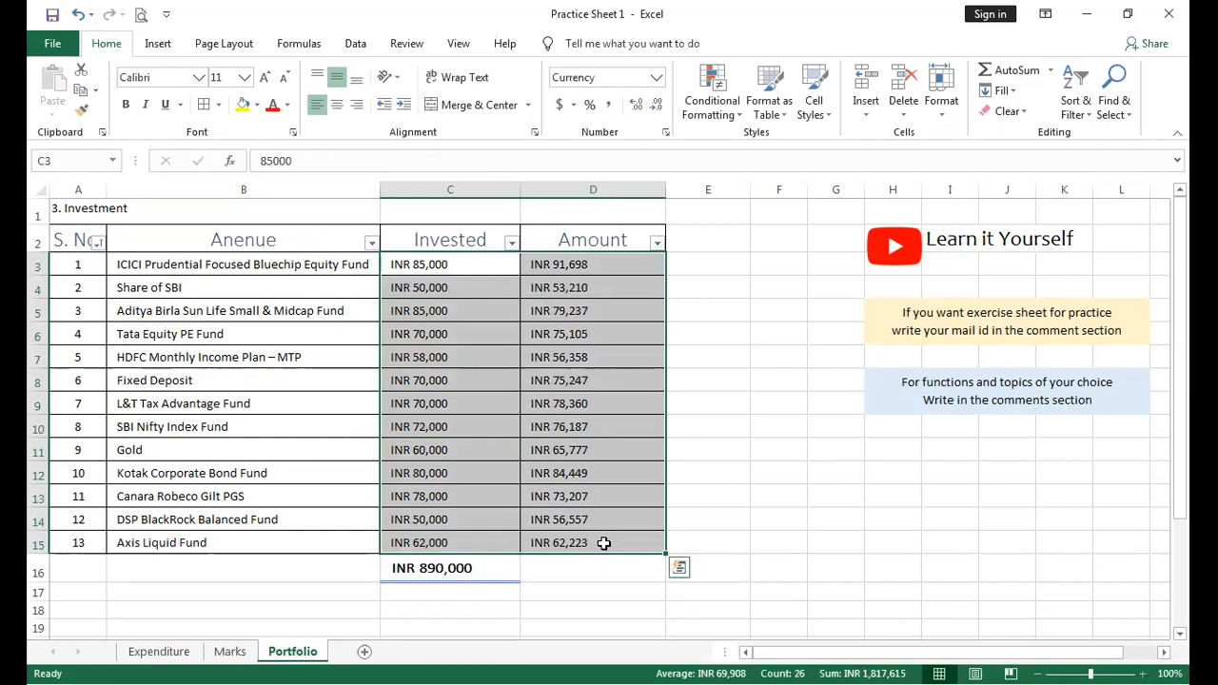
{"action": "left_click", "coordinate": [302, 347]}
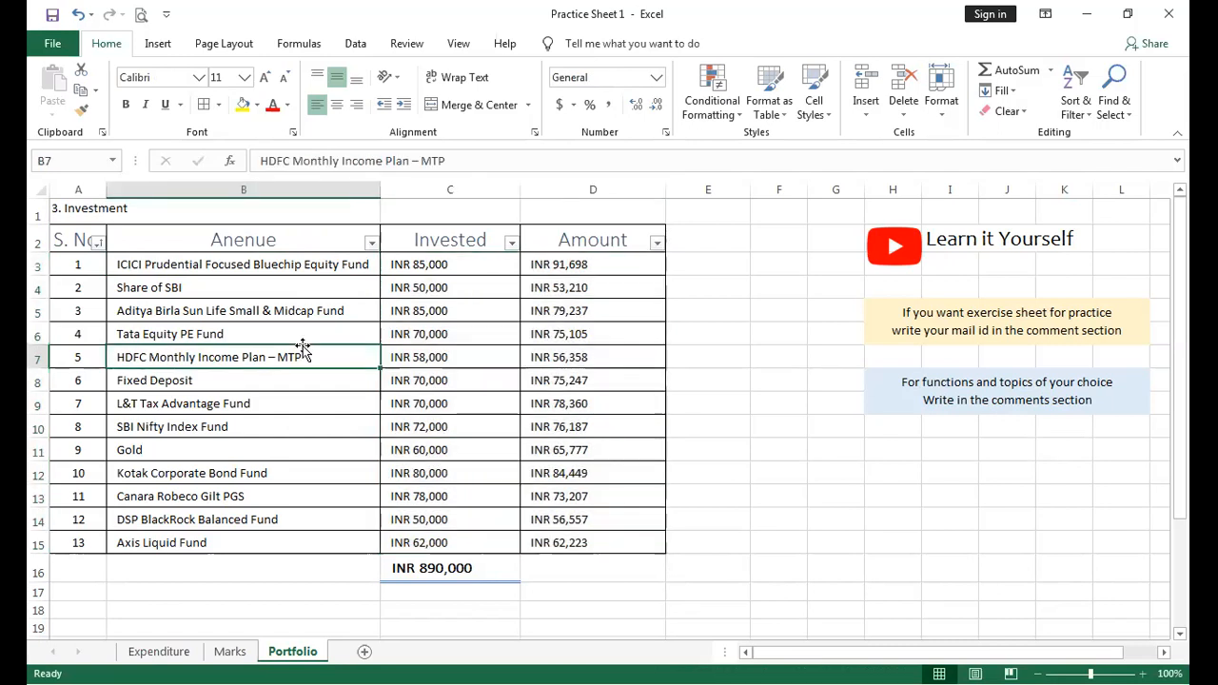
{"action": "left_click", "coordinate": [452, 287]}
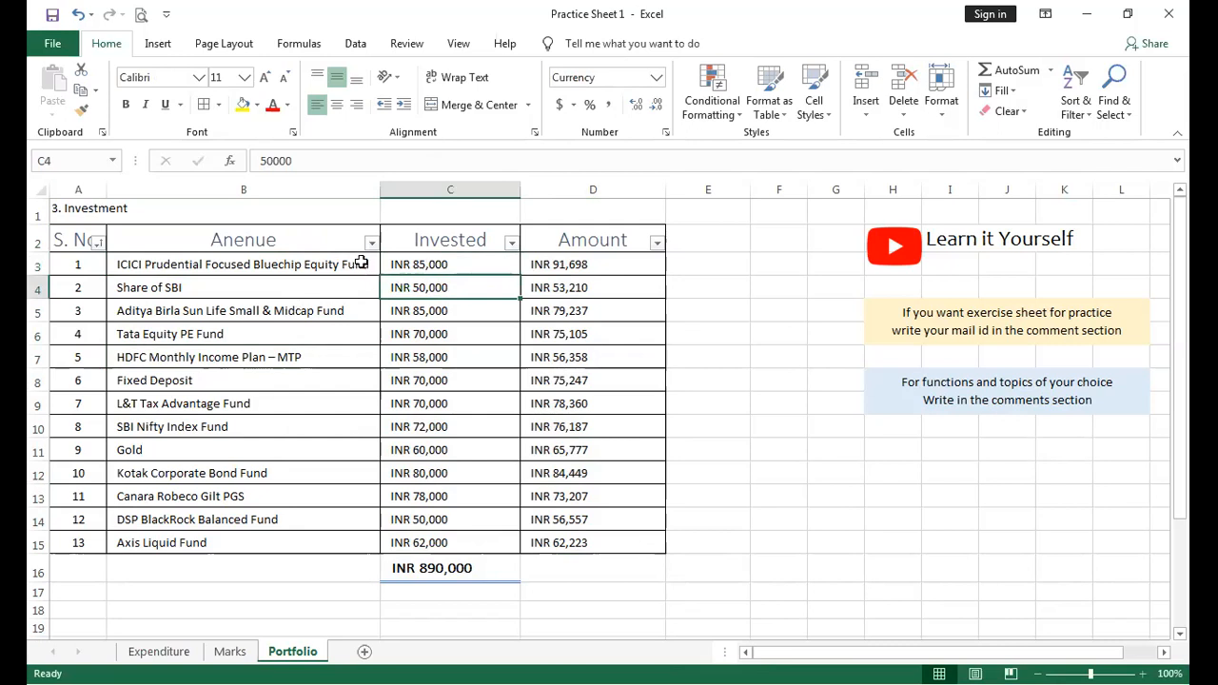
{"action": "left_click", "coordinate": [434, 266]}
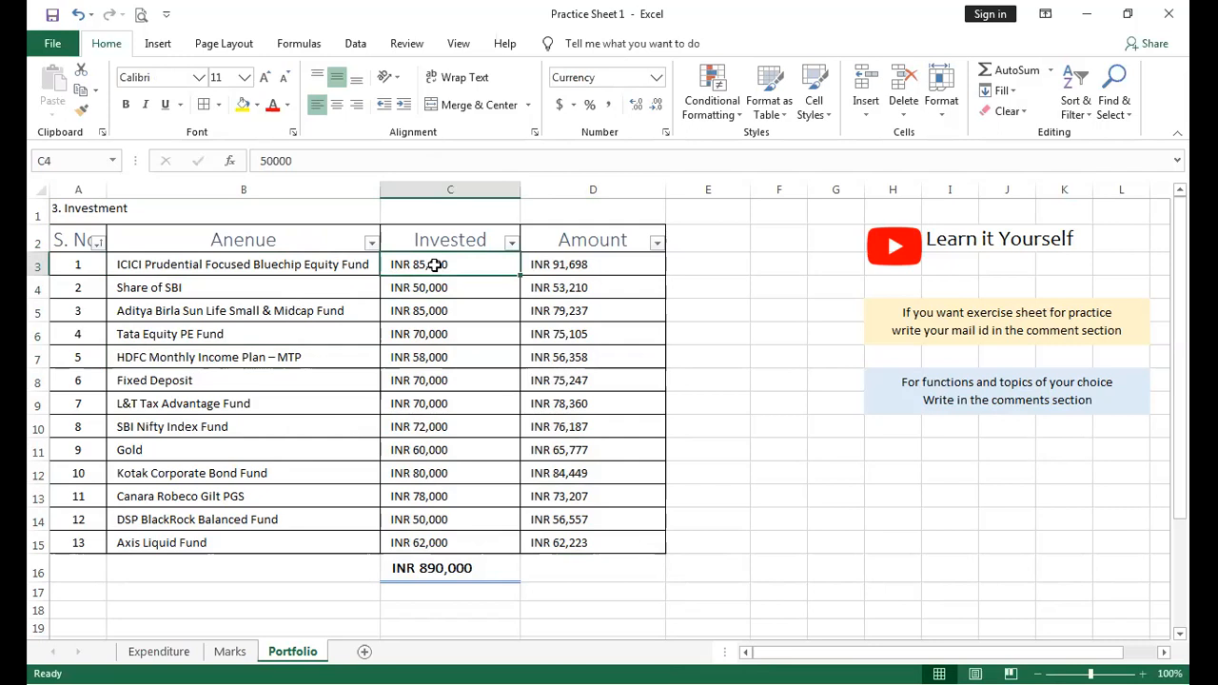
{"action": "left_click", "coordinate": [534, 266]}
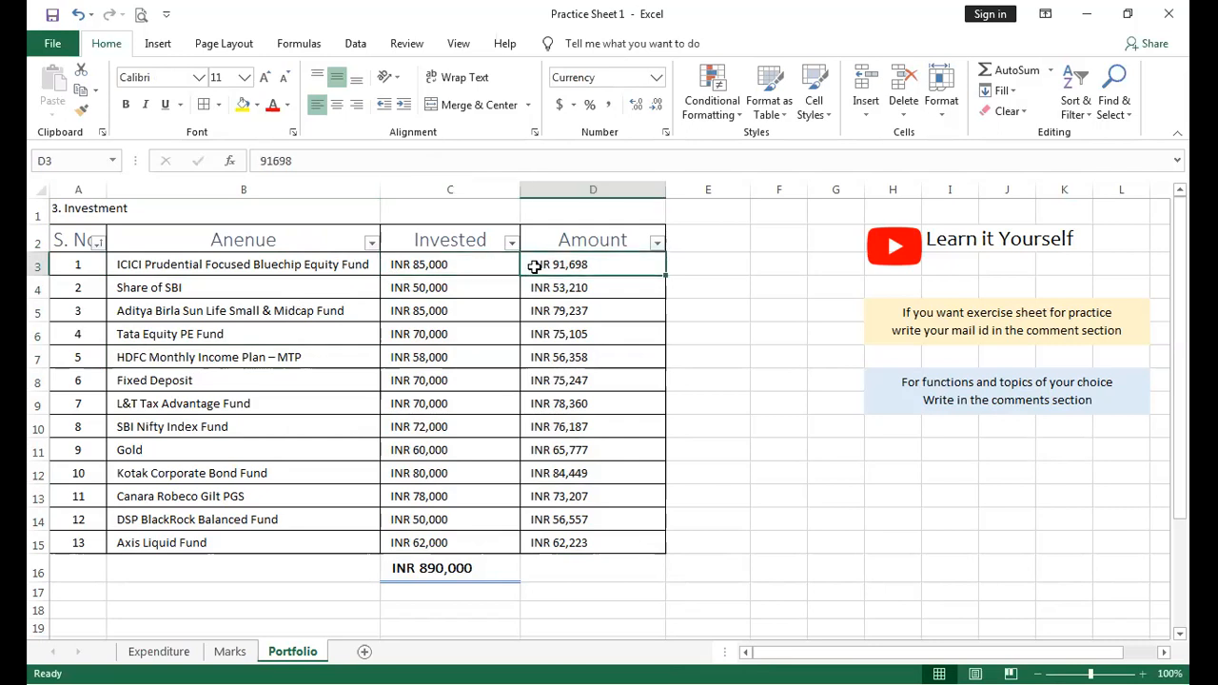
{"action": "left_click", "coordinate": [416, 449]}
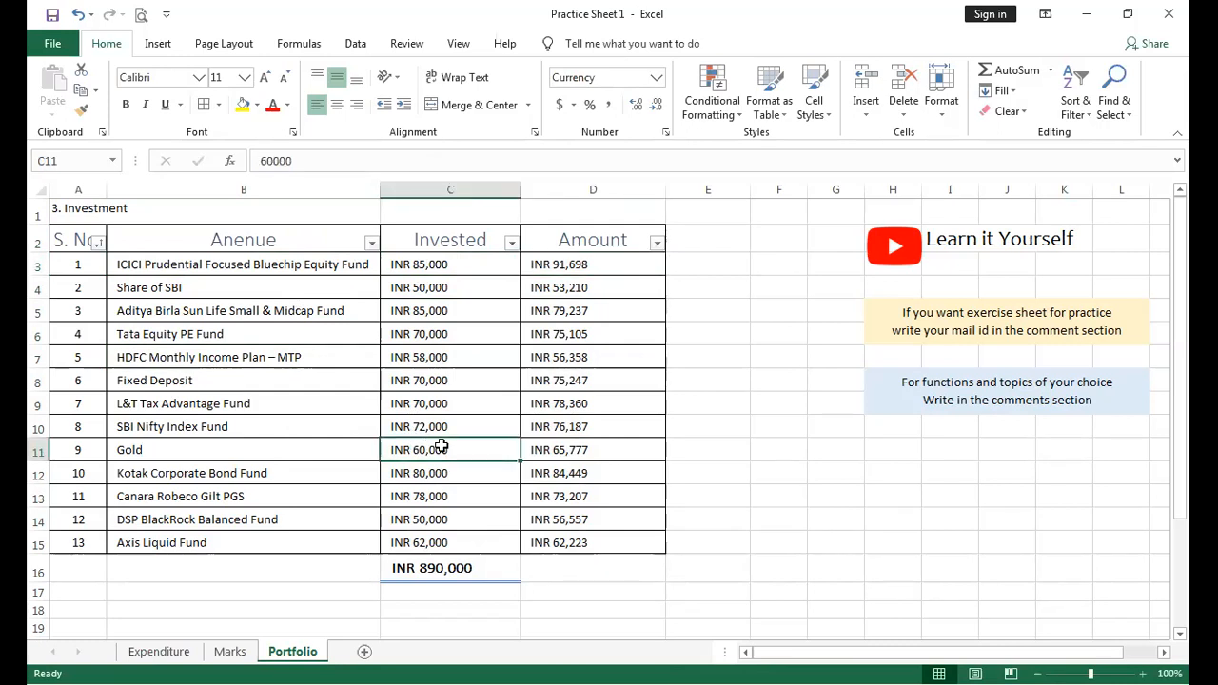
{"action": "left_click", "coordinate": [534, 454]}
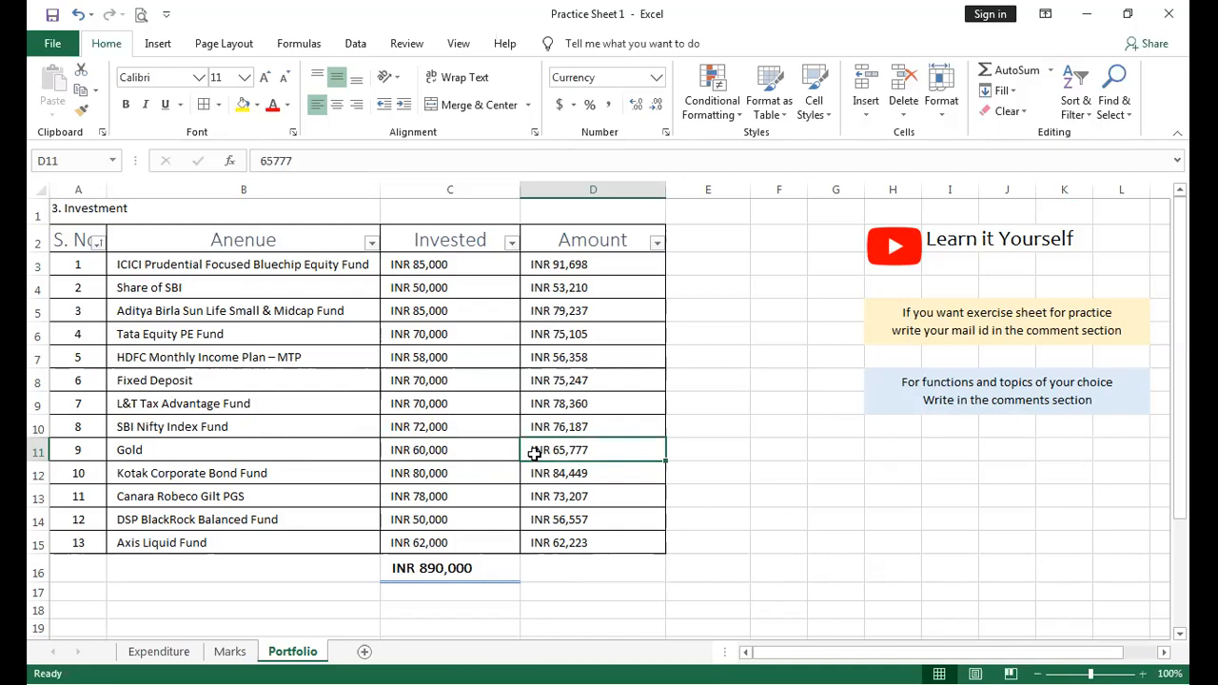
{"action": "left_click", "coordinate": [478, 382]}
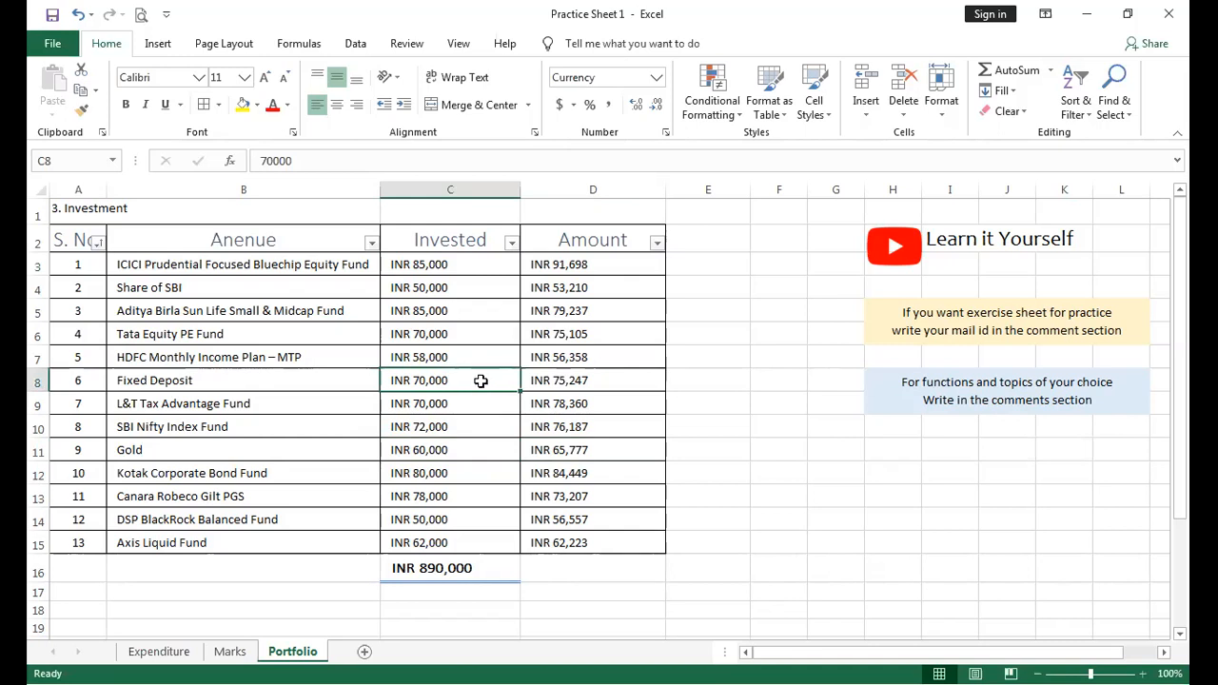
{"action": "left_click", "coordinate": [544, 379]}
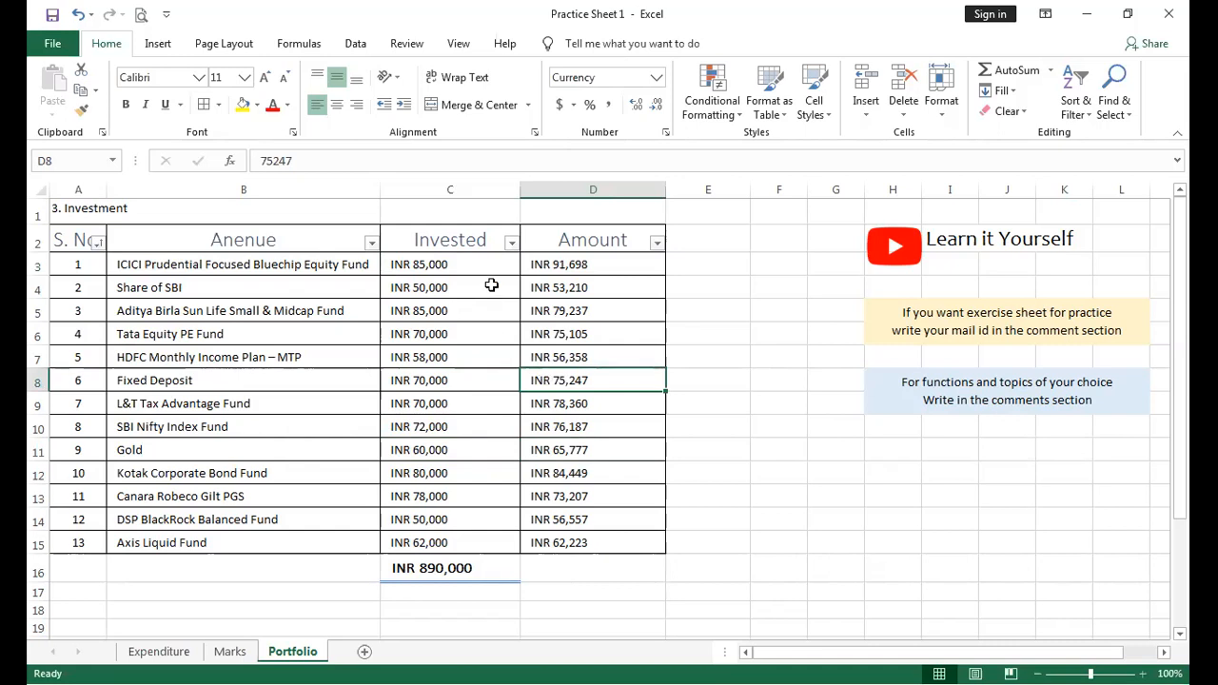
Review the full Invested range C3:C15 and Amount range D3:D15, the Fixed Deposit row and the first funds listed.
{"action": "left_click_drag", "start_coordinate": [495, 263], "coordinate": [475, 543]}
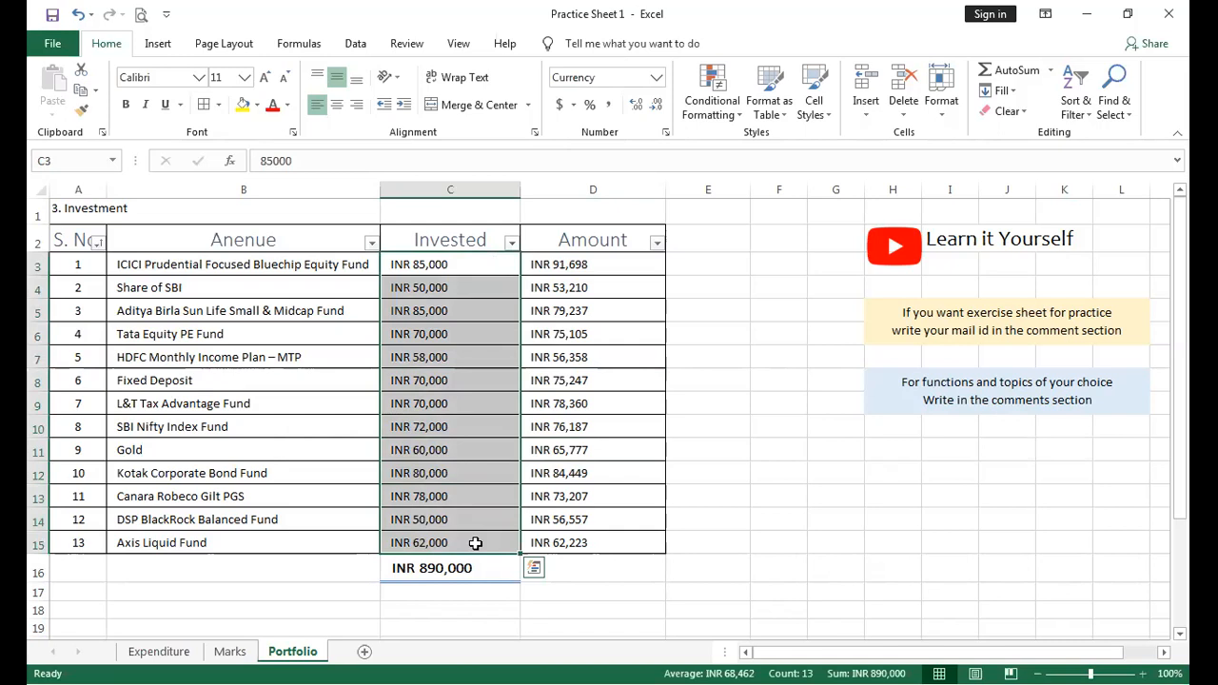
{"action": "left_click_drag", "start_coordinate": [634, 260], "coordinate": [624, 436]}
{"action": "left_click_drag", "start_coordinate": [627, 529], "coordinate": [629, 533]}
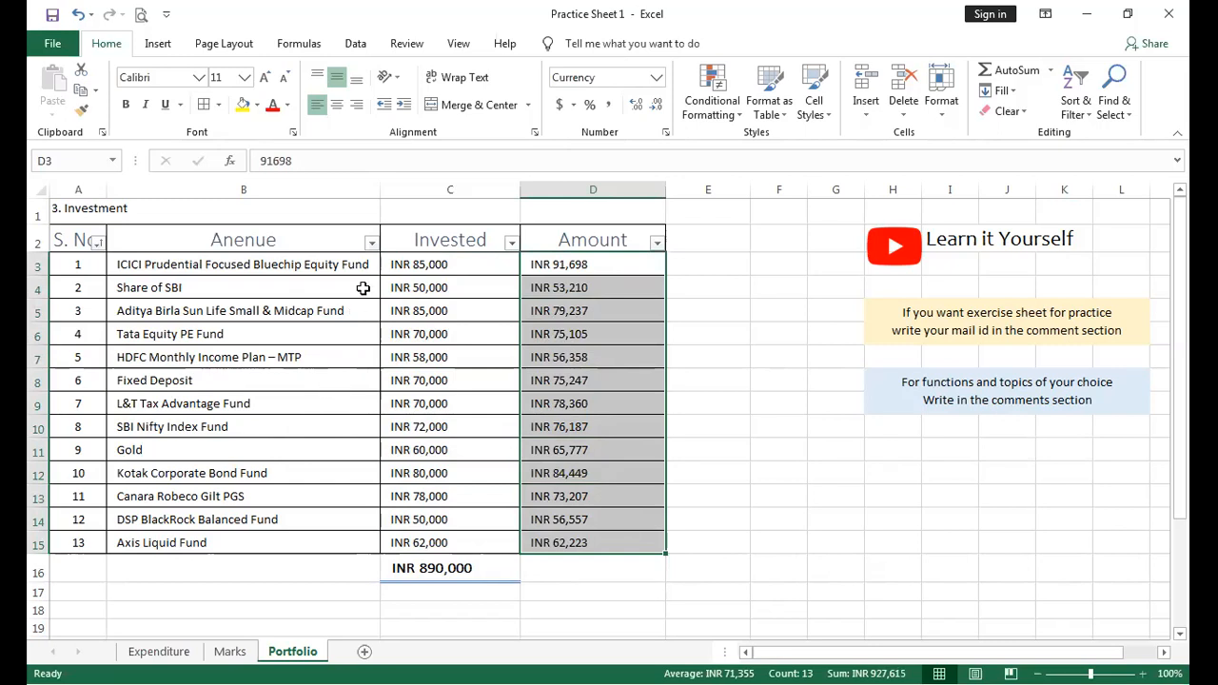
{"action": "left_click_drag", "start_coordinate": [342, 380], "coordinate": [561, 382]}
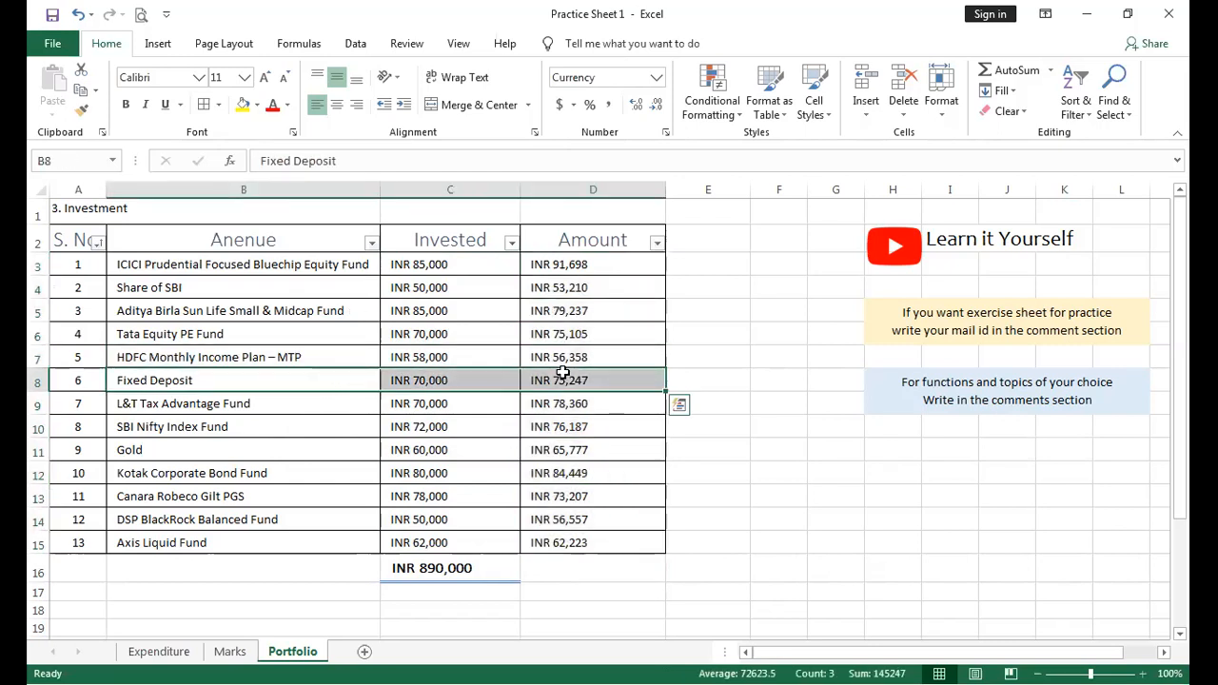
{"action": "left_click_drag", "start_coordinate": [564, 271], "coordinate": [637, 352]}
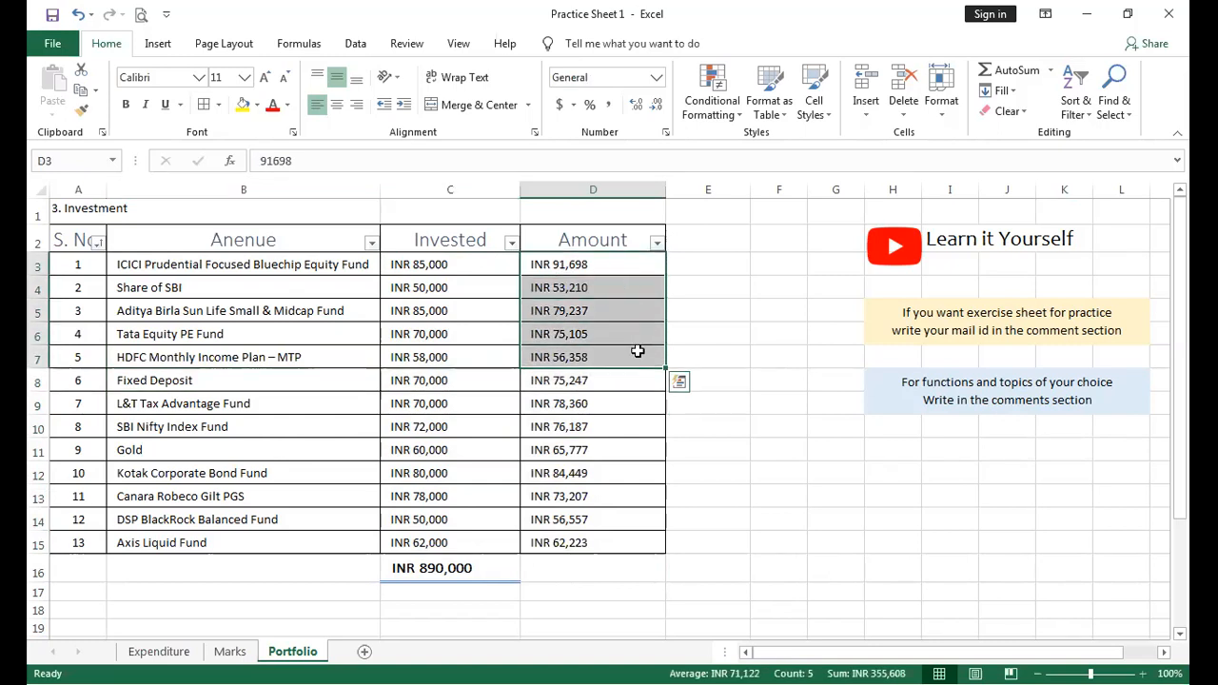
{"action": "left_click", "coordinate": [355, 265]}
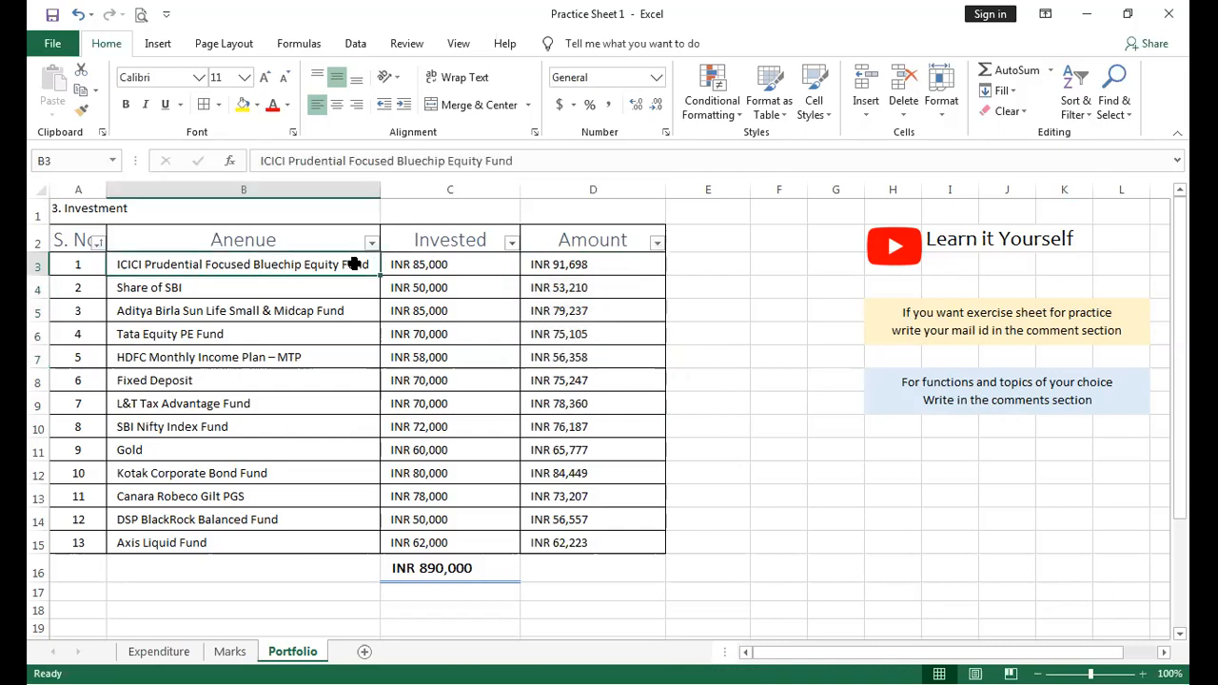
{"action": "left_click", "coordinate": [356, 287]}
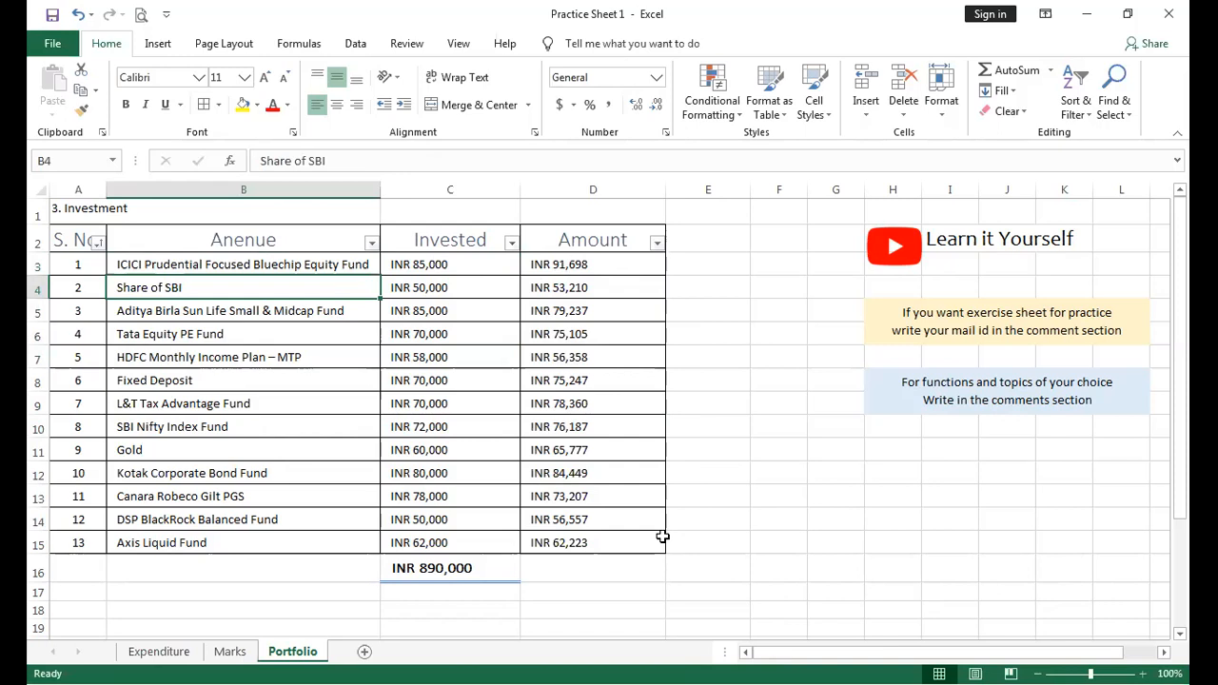
{"action": "left_click", "coordinate": [640, 265]}
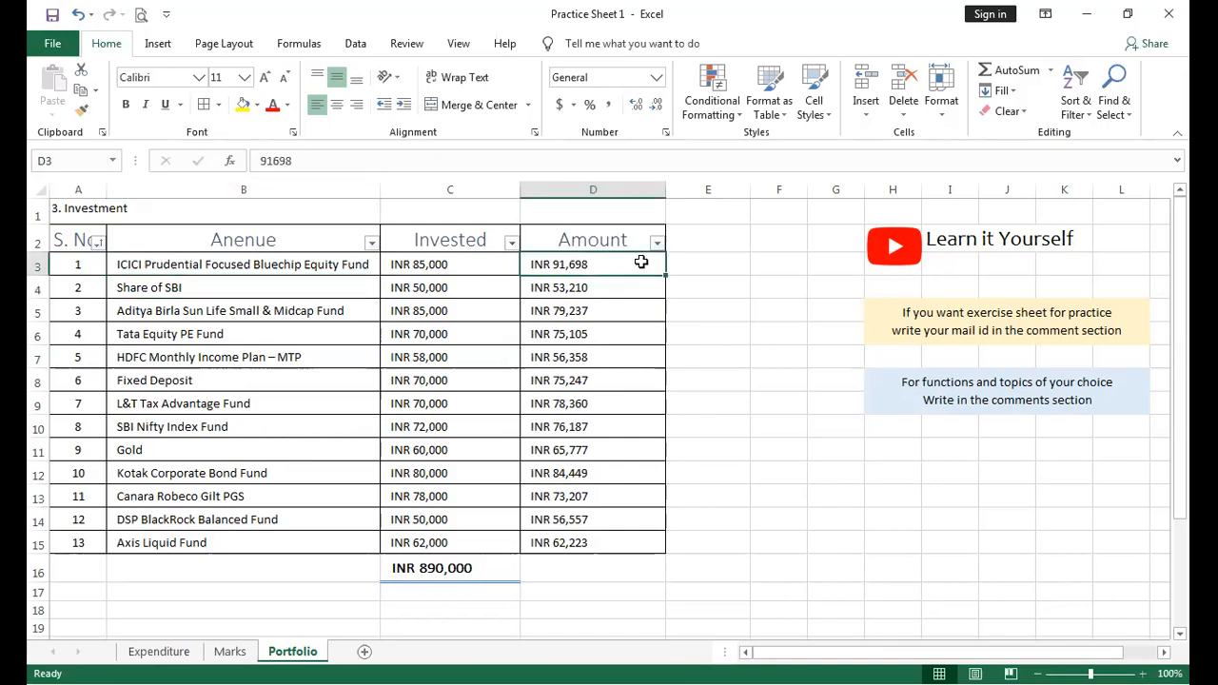
Enter the formula =sum(D3:D15) in D16 to total the Amount column.
{"action": "left_click", "coordinate": [552, 569]}
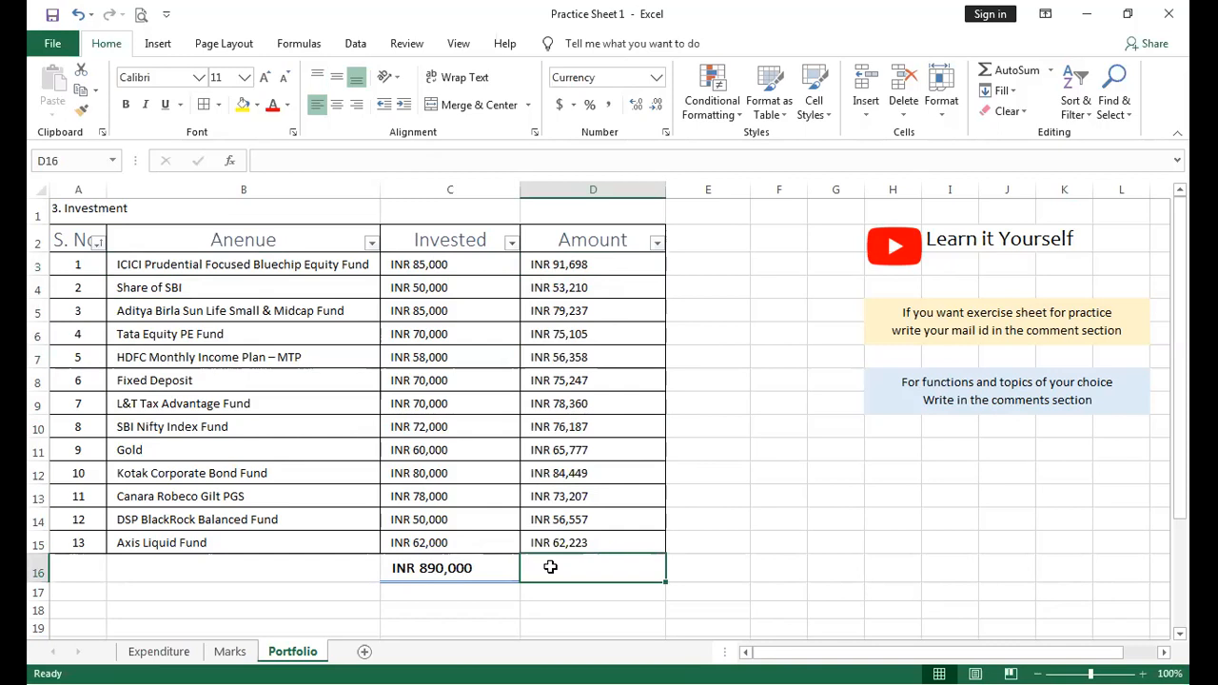
{"action": "type", "text": "=s"}
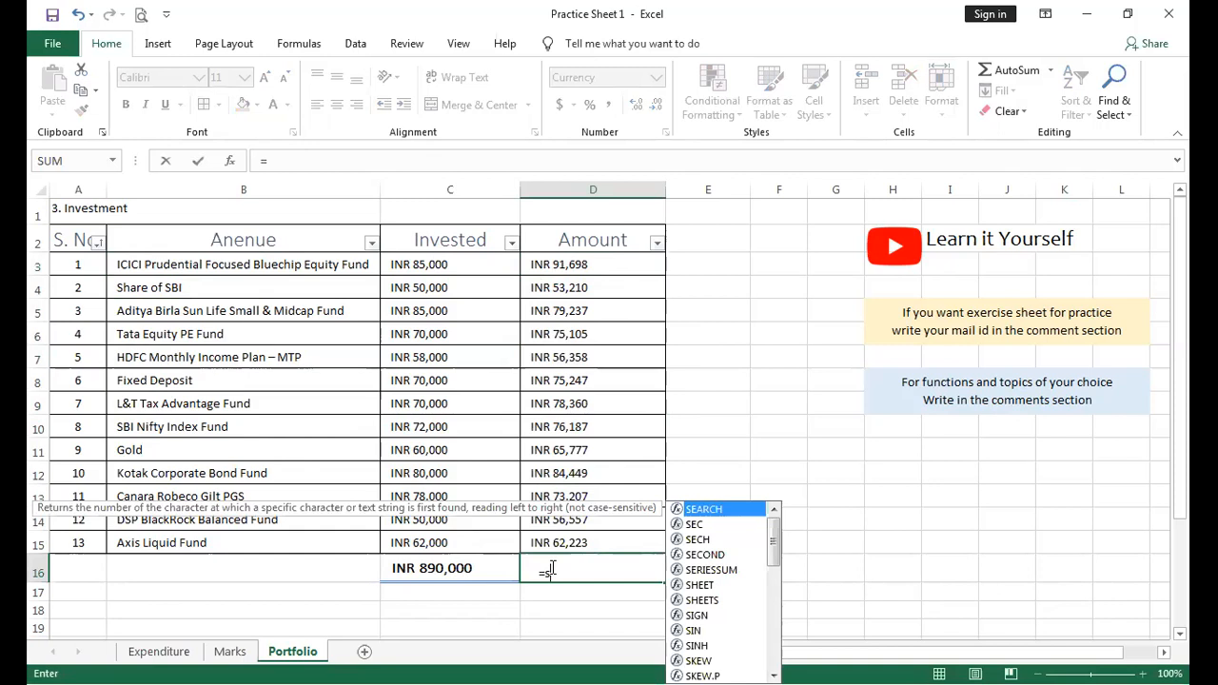
{"action": "type", "text": "um("}
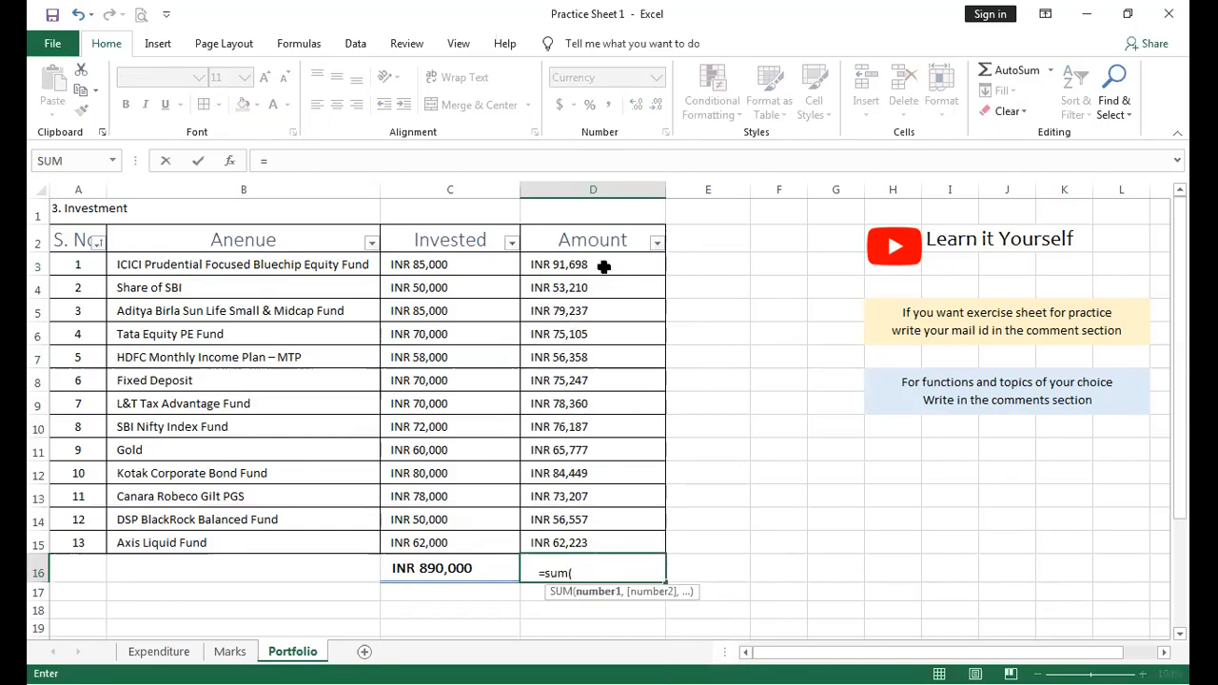
{"action": "left_click", "coordinate": [604, 267]}
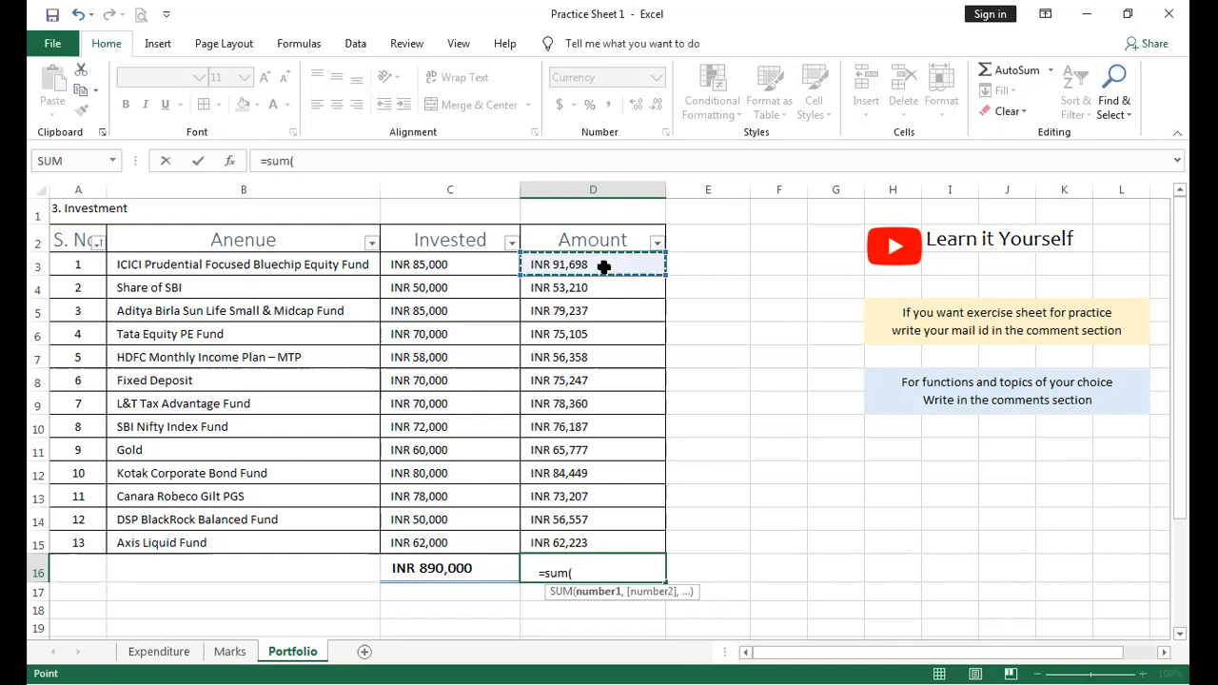
{"action": "left_click_drag", "start_coordinate": [605, 275], "coordinate": [602, 533]}
{"action": "type", "text": ")"}
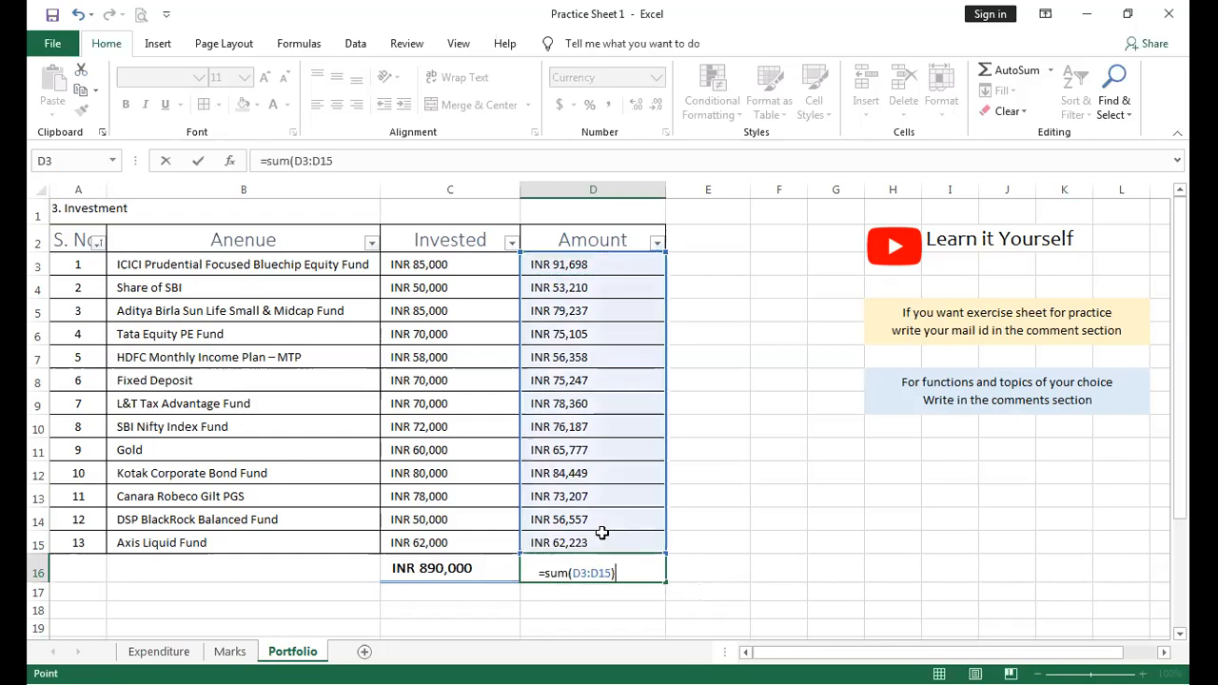
{"action": "key", "text": "Return"}
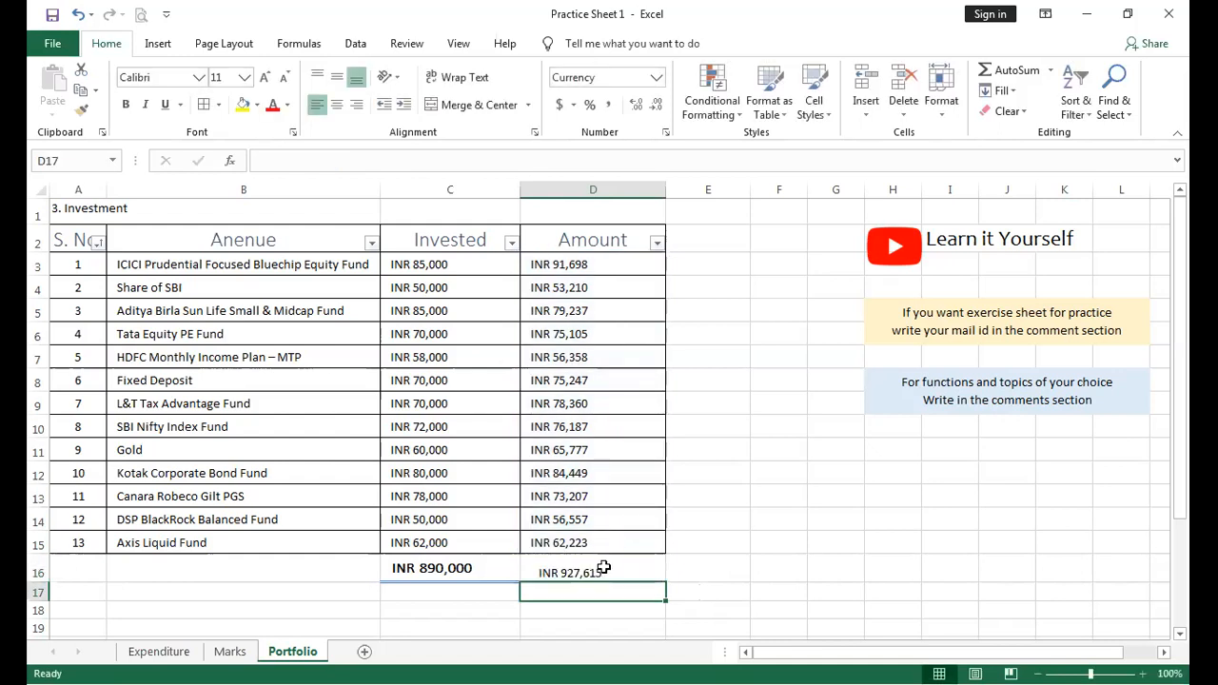
Format the total in D16 with the Total cell style, increase its font size to 12 and align it vertically in the middle.
{"action": "left_click", "coordinate": [603, 568]}
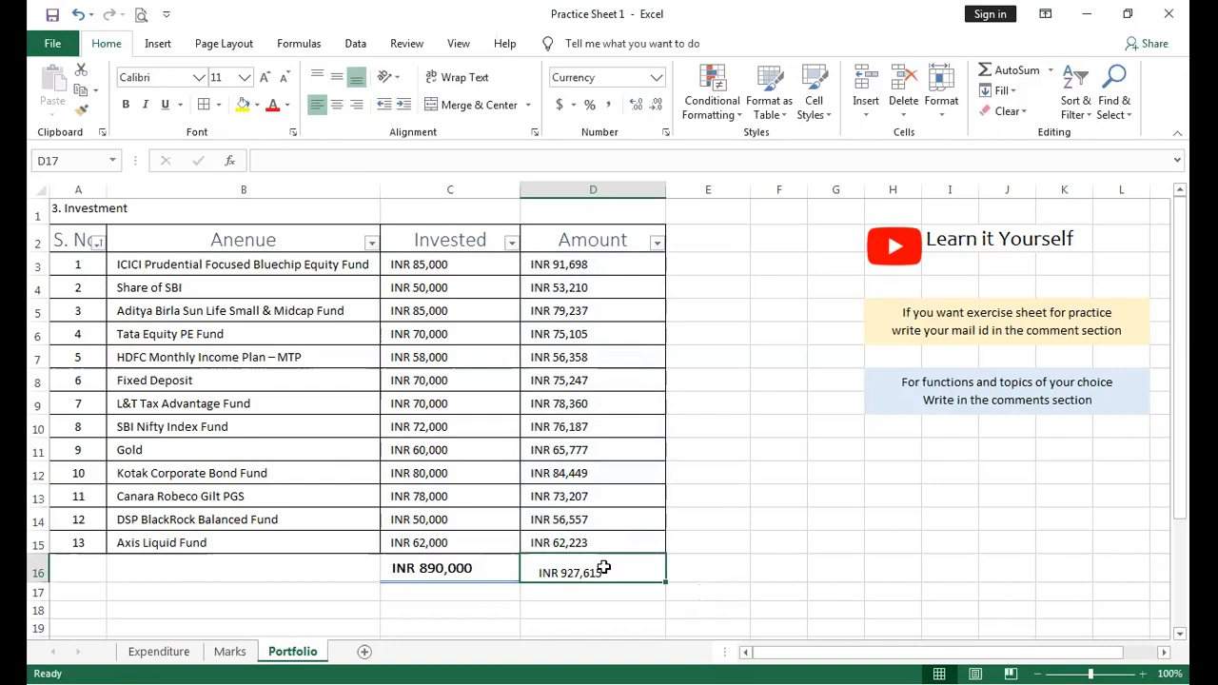
{"action": "left_click", "coordinate": [826, 113]}
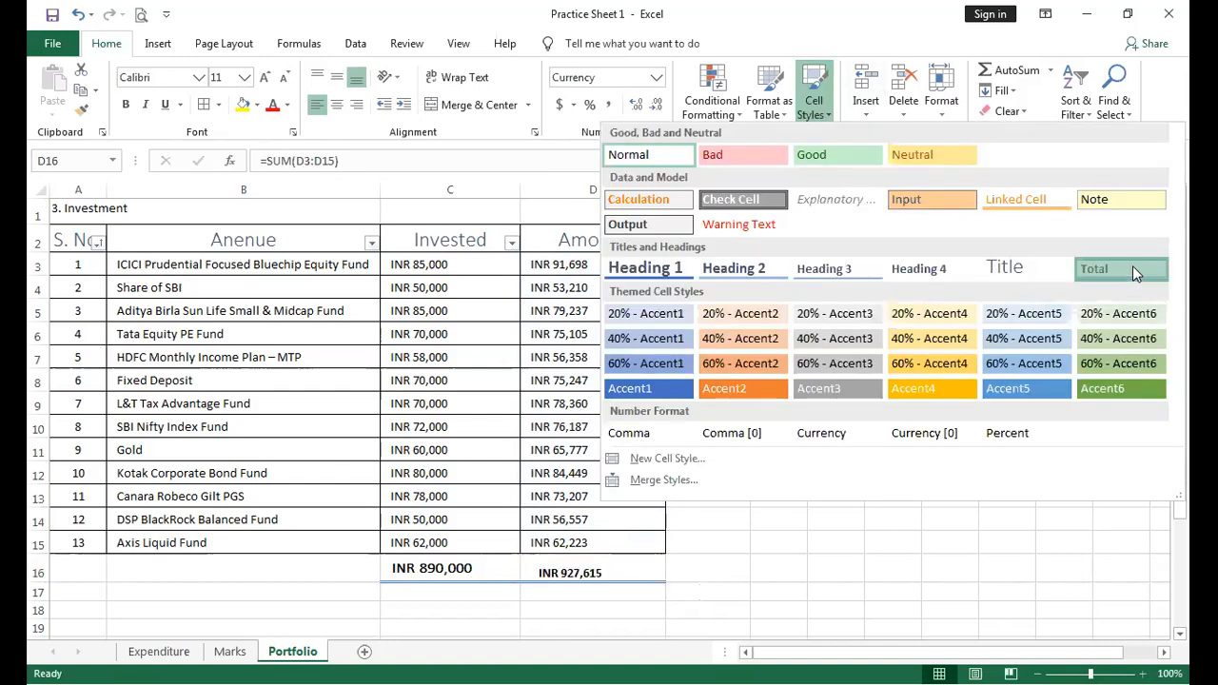
{"action": "left_click", "coordinate": [1133, 266]}
{"action": "left_click", "coordinate": [264, 77]}
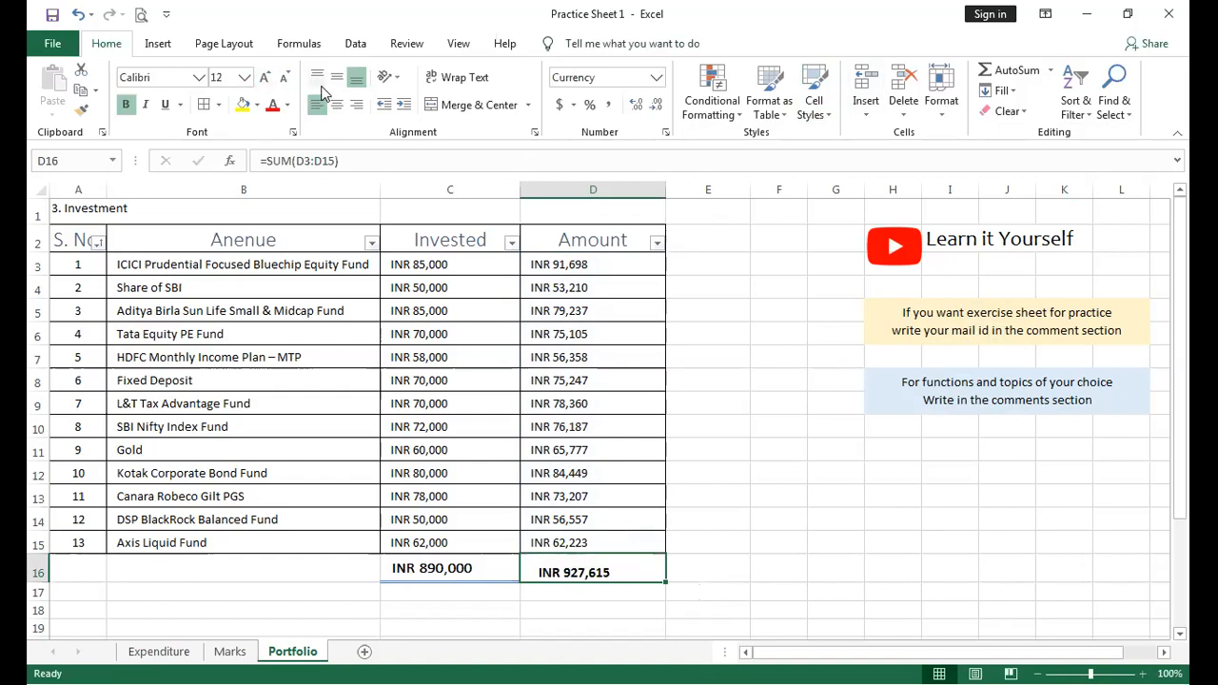
{"action": "left_click", "coordinate": [335, 82]}
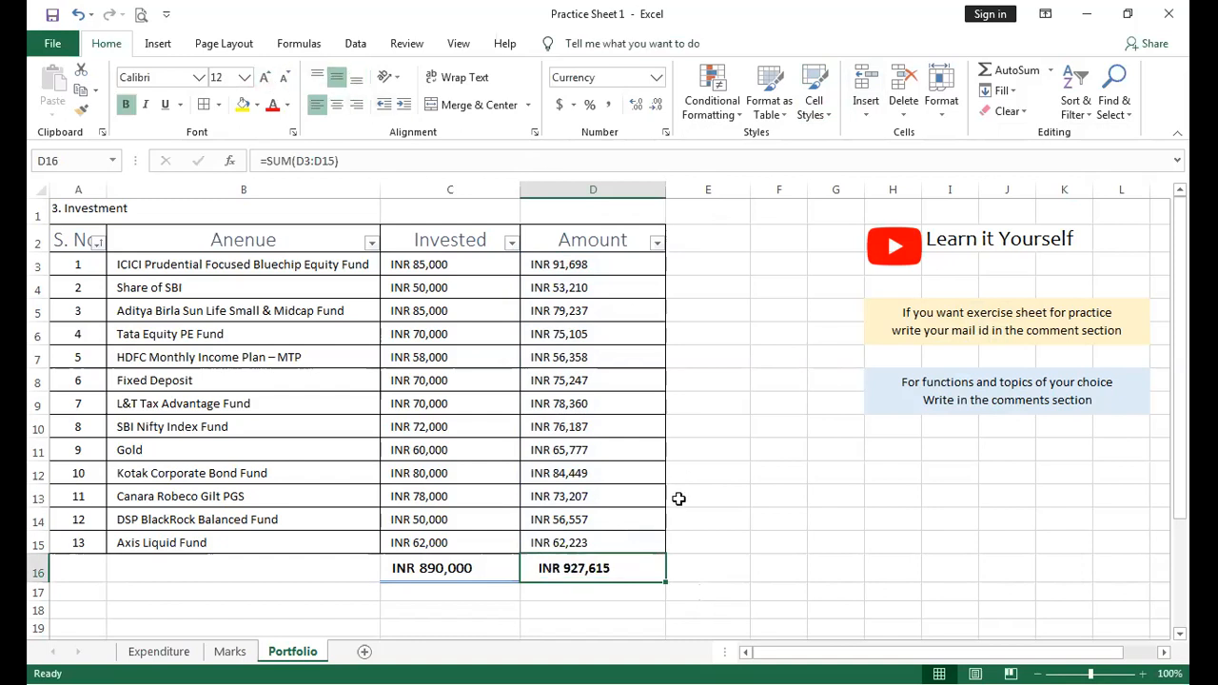
Compare the Invested total in C16 with the Amount total in D16.
{"action": "left_click", "coordinate": [476, 568]}
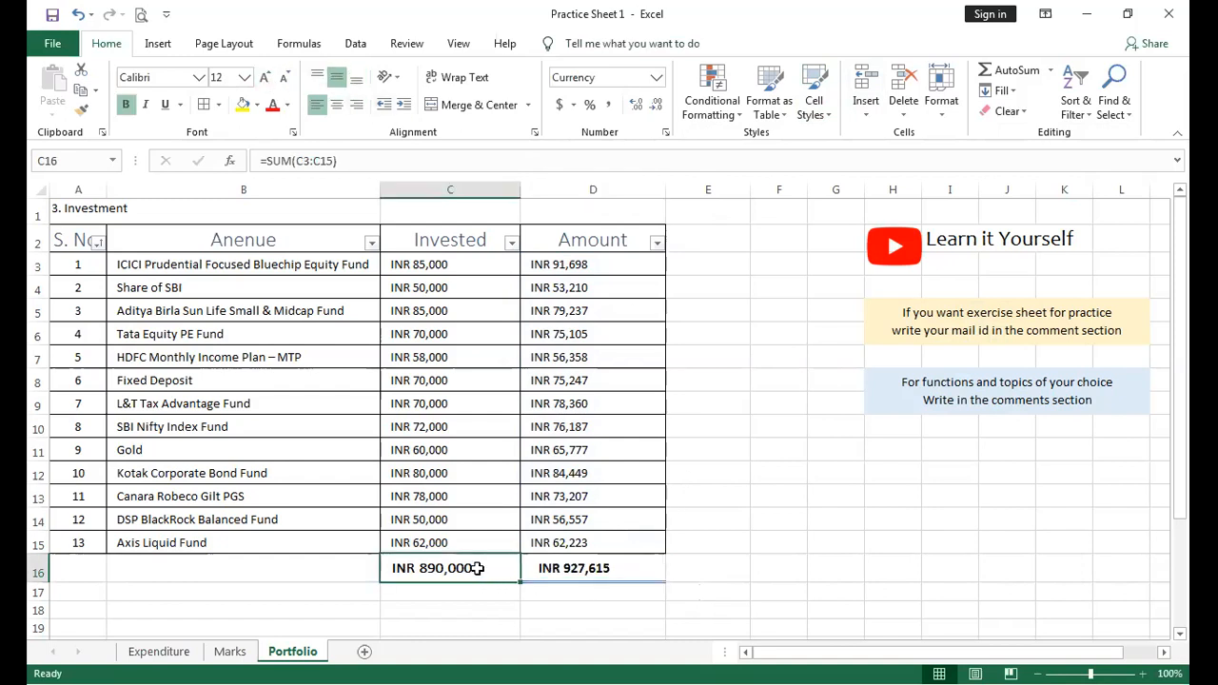
{"action": "left_click", "coordinate": [591, 570]}
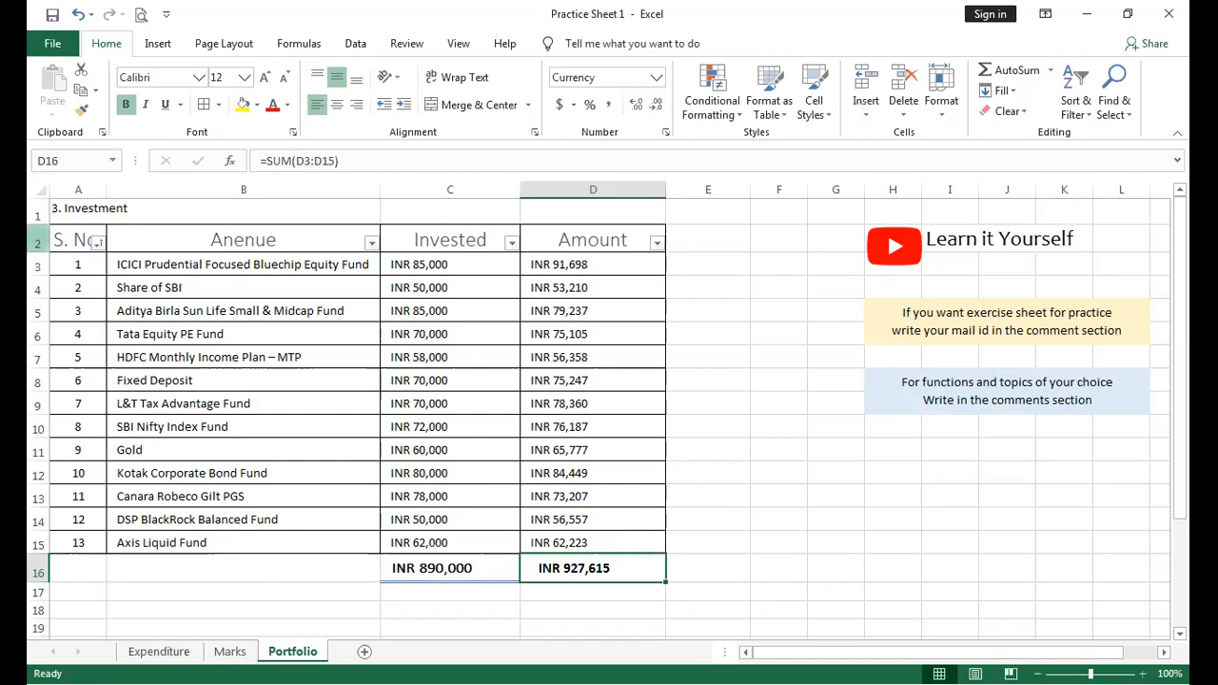
{"action": "left_click", "coordinate": [38, 242]}
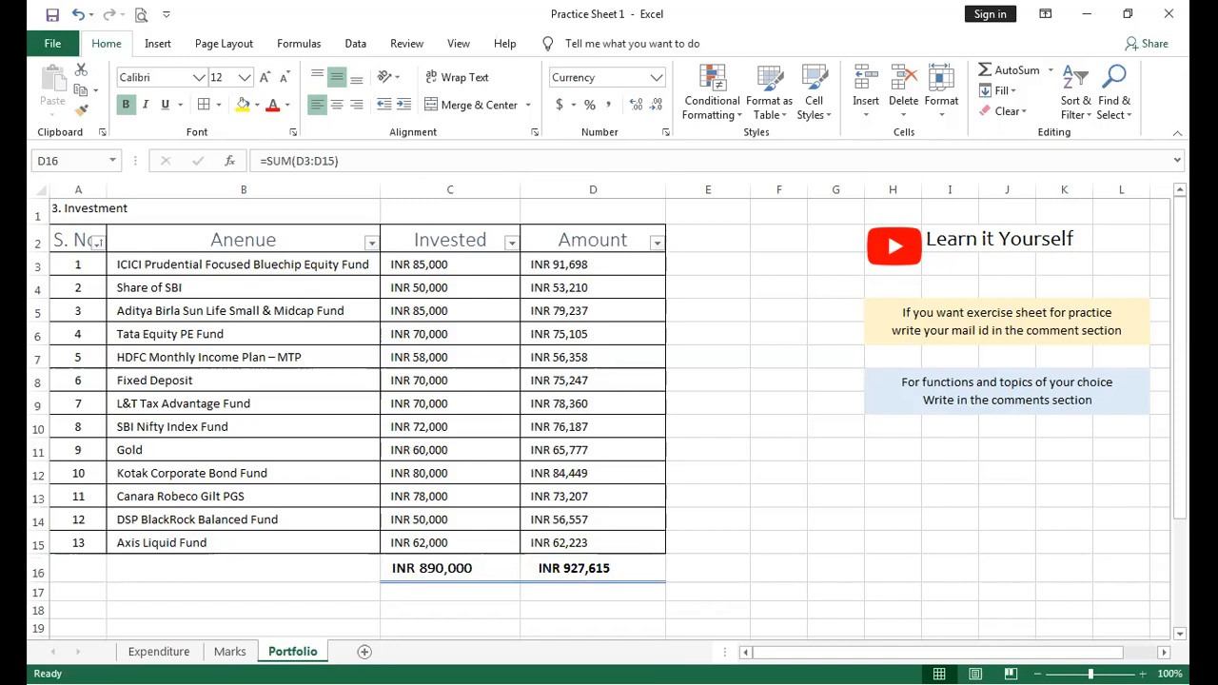